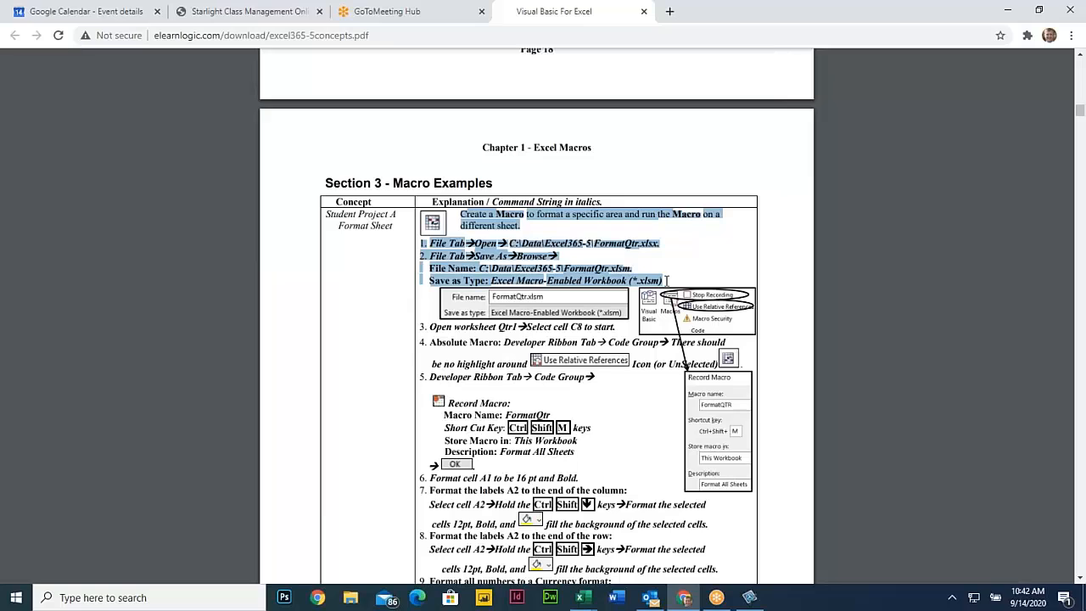
Read the Student Project A Format Sheet macro instructions on page 19, from opening FormatQtr.xlsx through the cell formatting steps.
{"action": "left_click", "coordinate": [566, 264]}
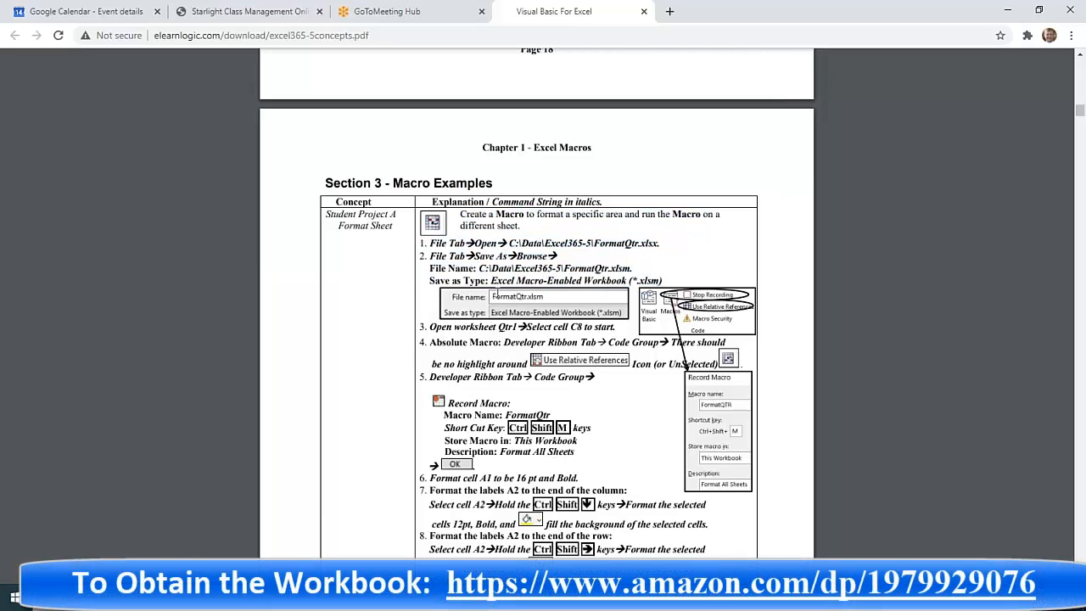
{"action": "scroll", "coordinate": [402, 211], "scroll_direction": "down", "scroll_amount": 3}
{"action": "scroll", "coordinate": [402, 211], "scroll_direction": "up", "scroll_amount": 2}
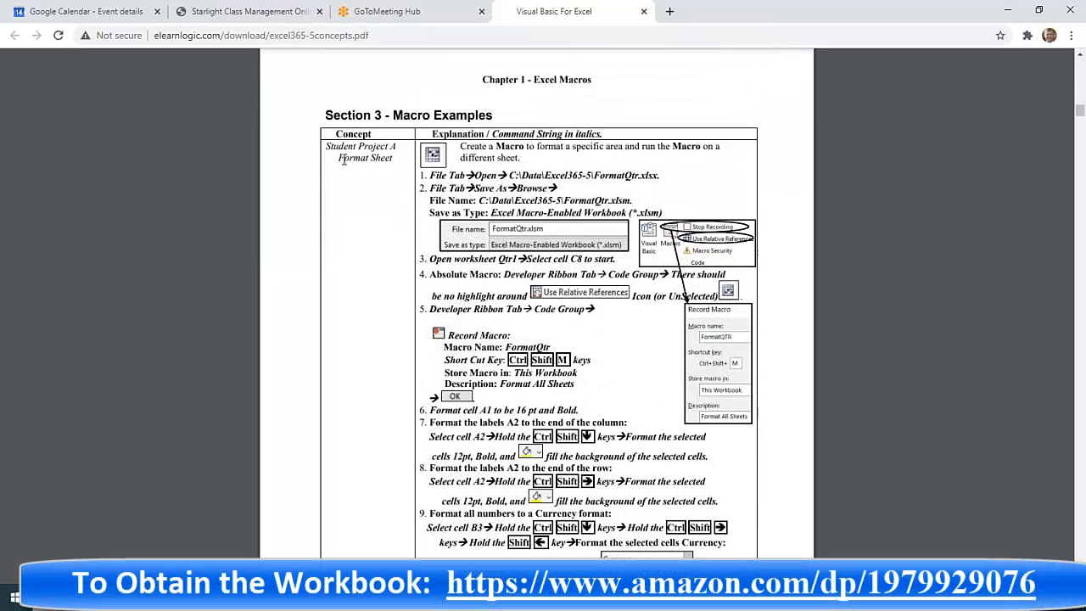
{"action": "left_click_drag", "start_coordinate": [331, 151], "coordinate": [479, 200]}
{"action": "scroll", "coordinate": [424, 175], "scroll_direction": "down", "scroll_amount": 2}
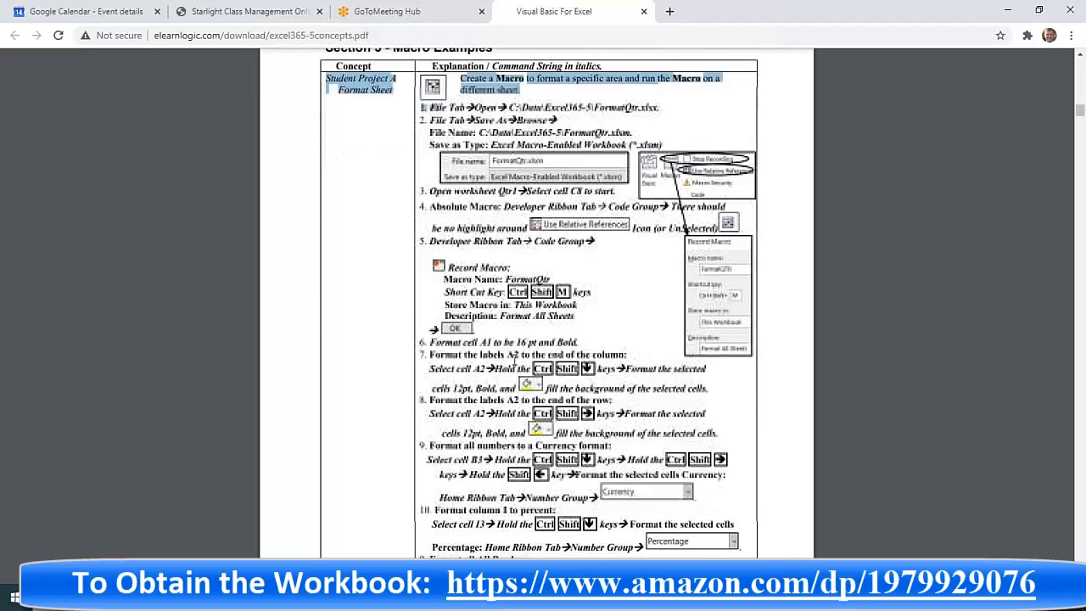
{"action": "scroll", "coordinate": [518, 243], "scroll_direction": "down", "scroll_amount": 5}
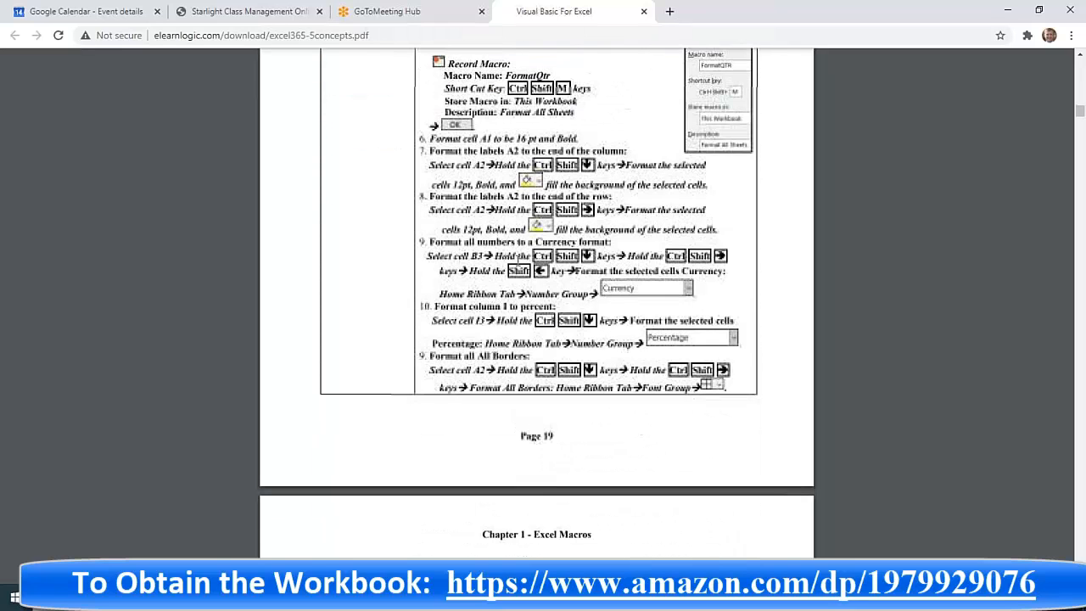
{"action": "scroll", "coordinate": [518, 271], "scroll_direction": "up", "scroll_amount": 3}
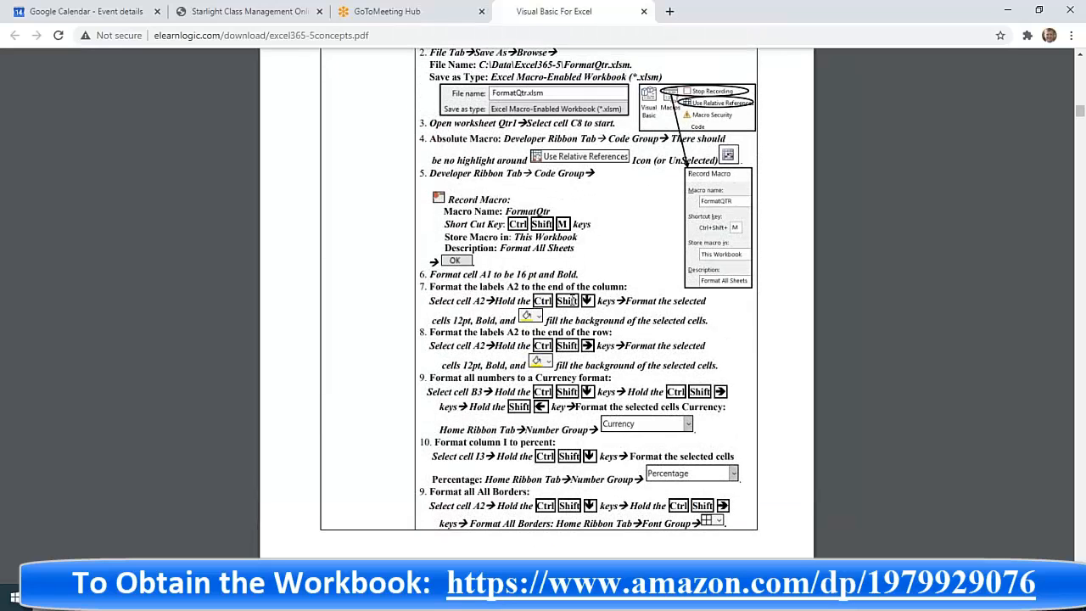
{"action": "left_click_drag", "start_coordinate": [520, 293], "coordinate": [585, 289]}
{"action": "left_click_drag", "start_coordinate": [607, 342], "coordinate": [565, 308]}
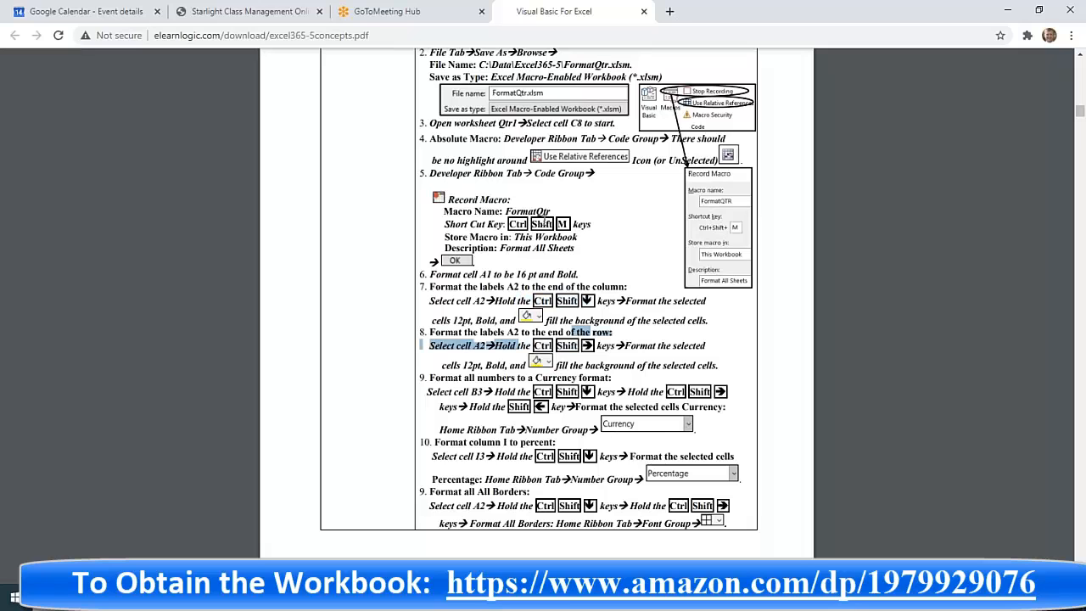
{"action": "left_click", "coordinate": [579, 224]}
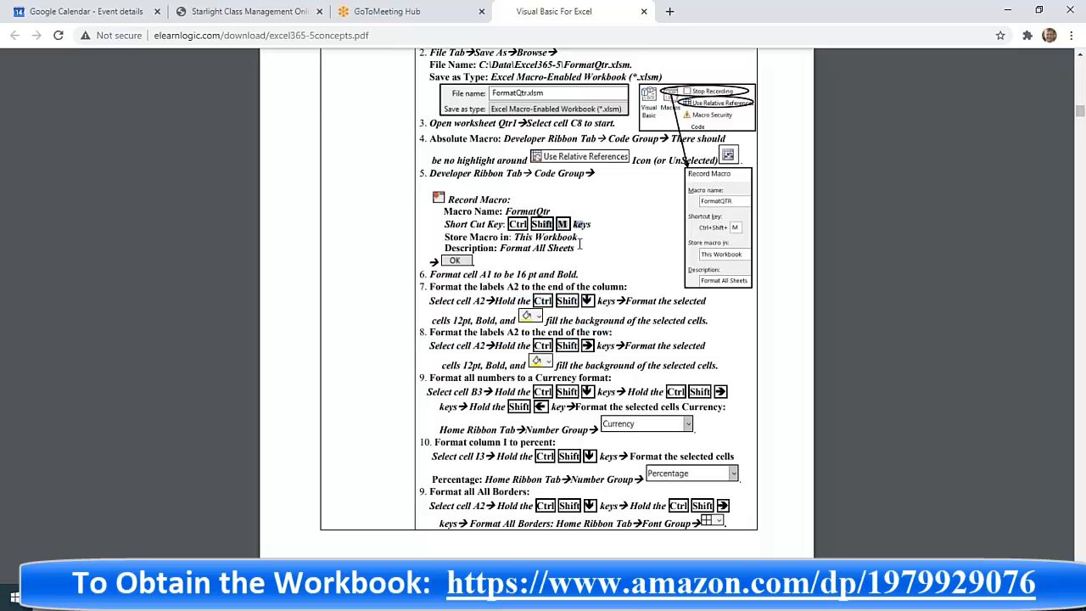
{"action": "scroll", "coordinate": [579, 243], "scroll_direction": "up", "scroll_amount": 3}
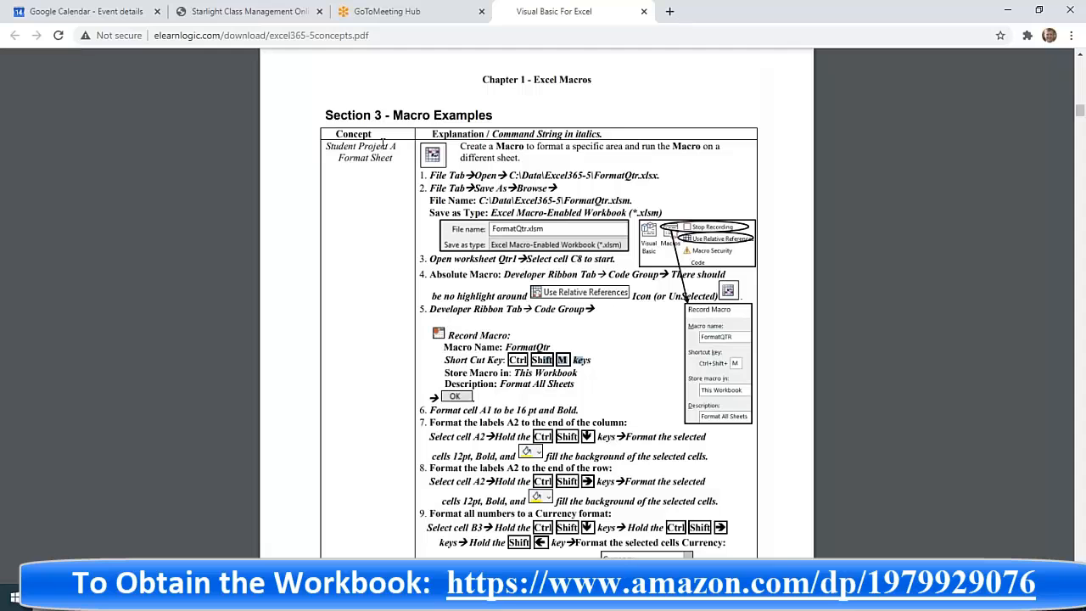
{"action": "left_click_drag", "start_coordinate": [340, 159], "coordinate": [410, 157]}
{"action": "scroll", "coordinate": [571, 395], "scroll_direction": "down", "scroll_amount": 3}
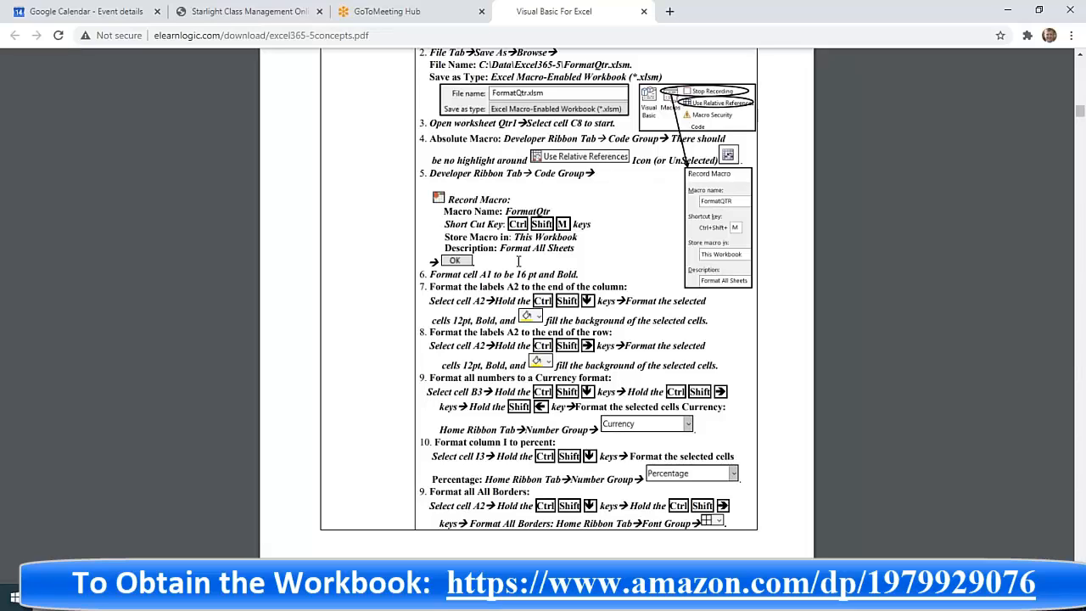
{"action": "scroll", "coordinate": [553, 178], "scroll_direction": "up", "scroll_amount": 3}
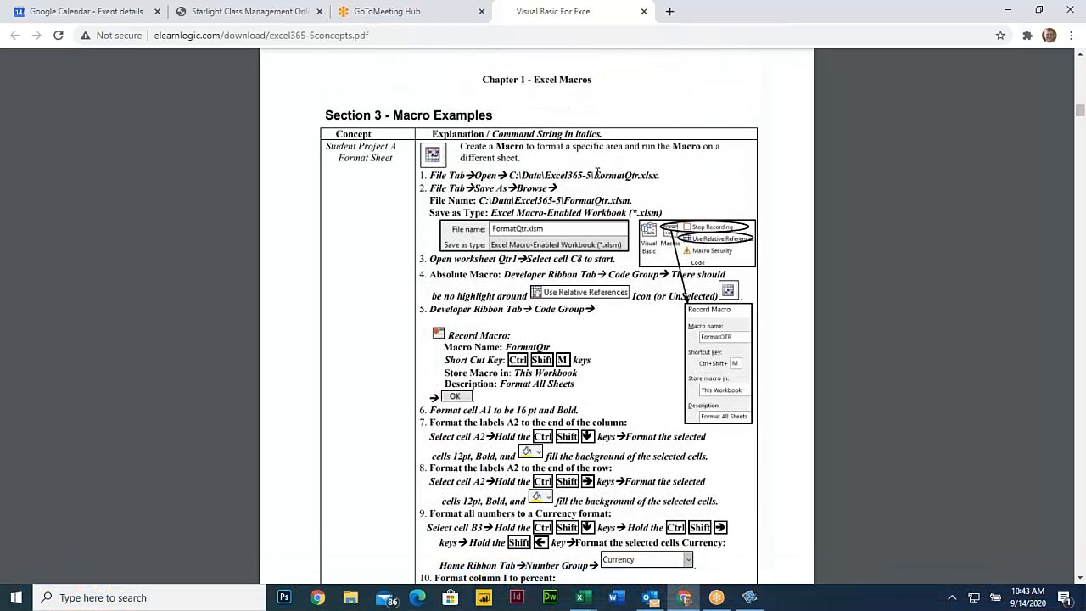
{"action": "left_click_drag", "start_coordinate": [594, 174], "coordinate": [670, 176]}
Switch to Excel and open the workbook FormatQTR.xlsx from the C:\Data\Excel365-5 folder.
{"action": "left_click", "coordinate": [1010, 11]}
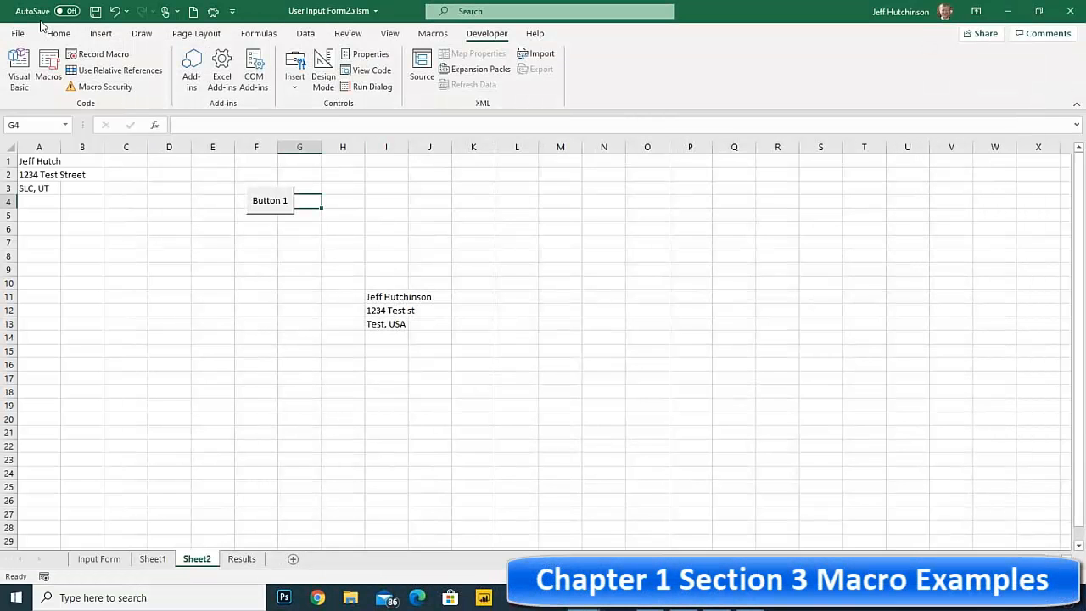
{"action": "left_click", "coordinate": [17, 34]}
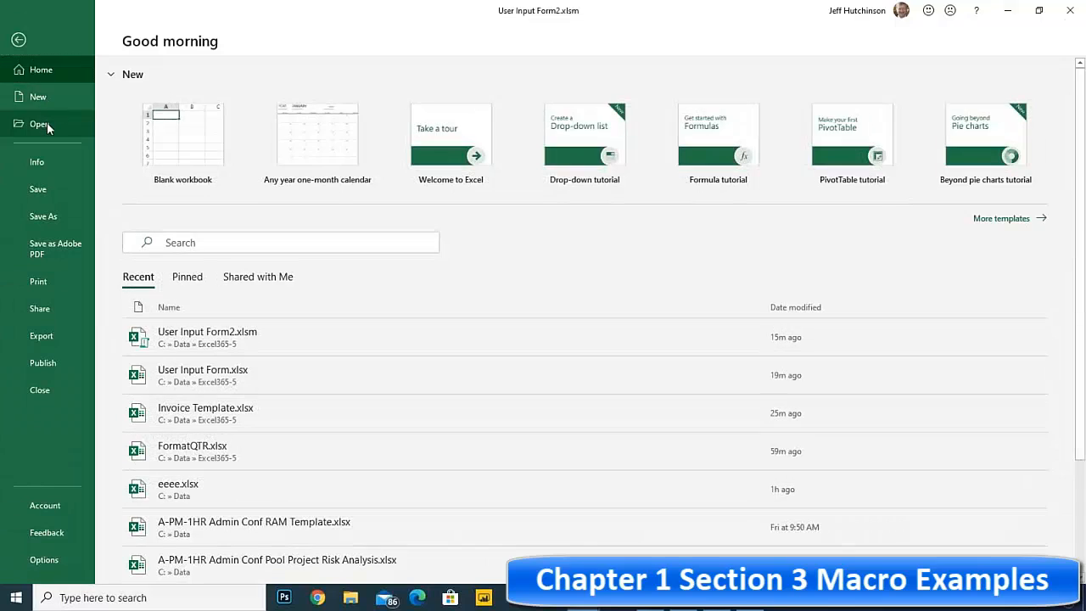
{"action": "left_click", "coordinate": [40, 124]}
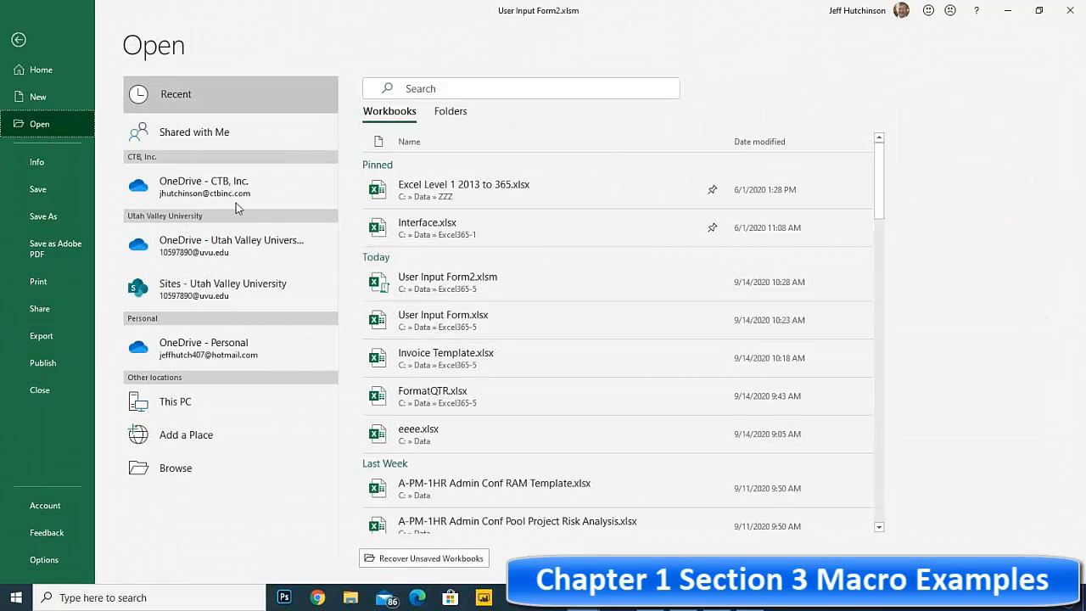
{"action": "left_click", "coordinate": [244, 467]}
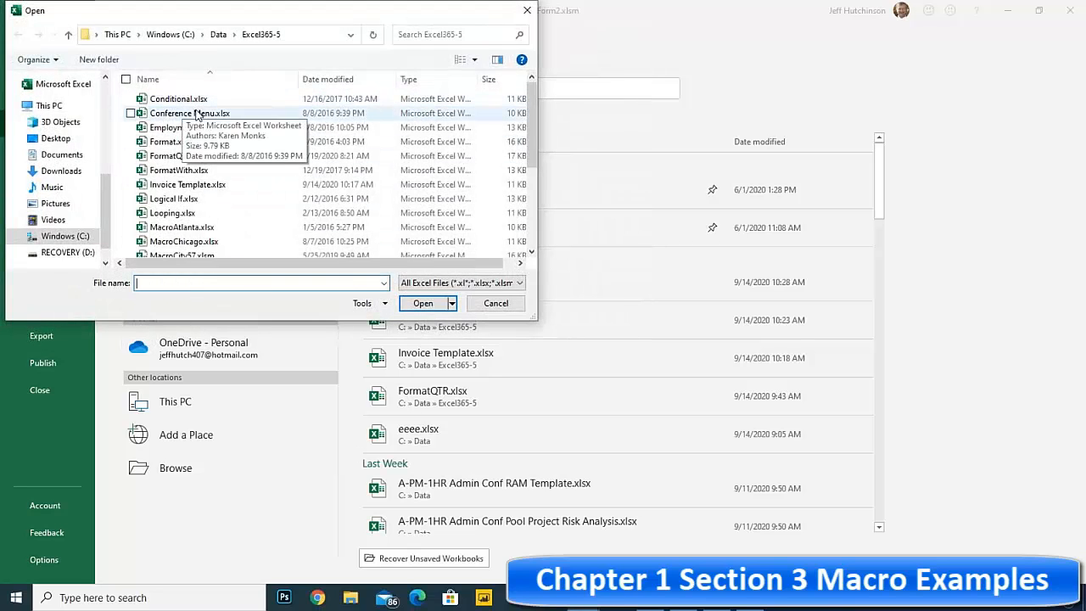
{"action": "left_click", "coordinate": [197, 79]}
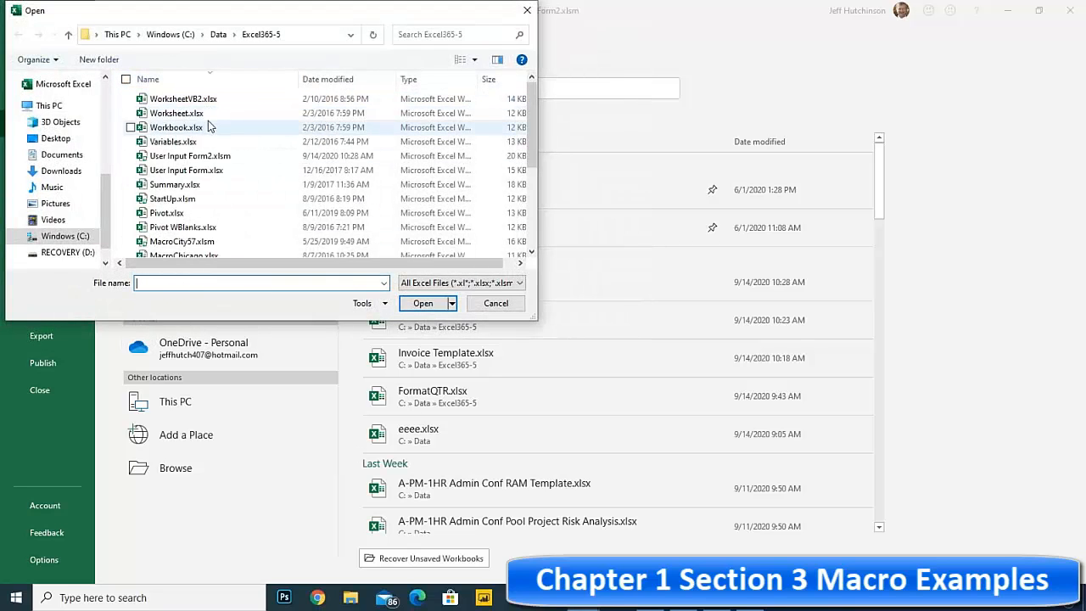
{"action": "left_click", "coordinate": [187, 81]}
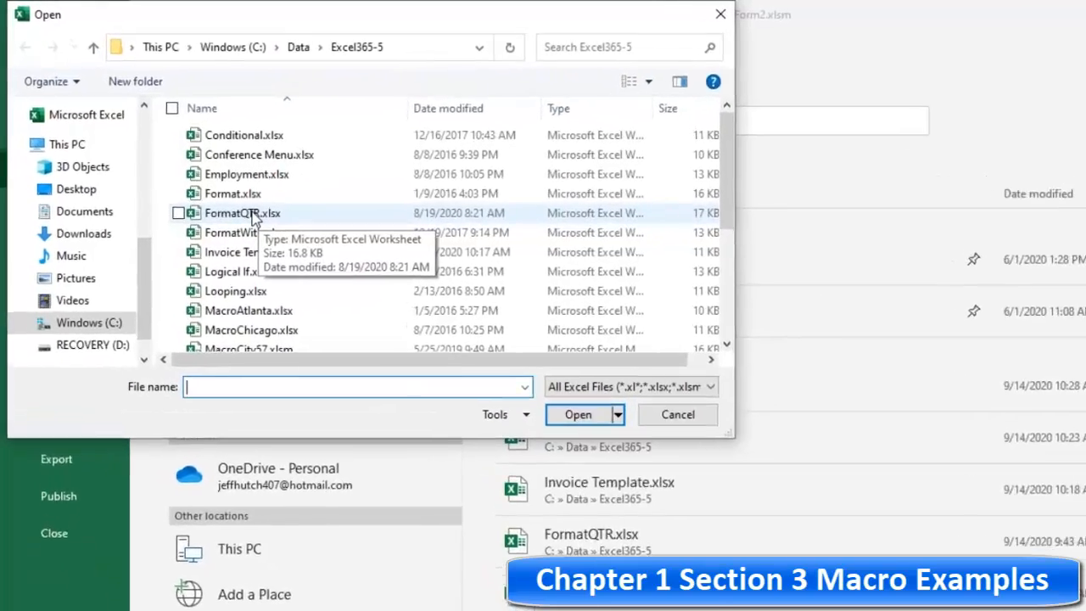
{"action": "left_click", "coordinate": [182, 156]}
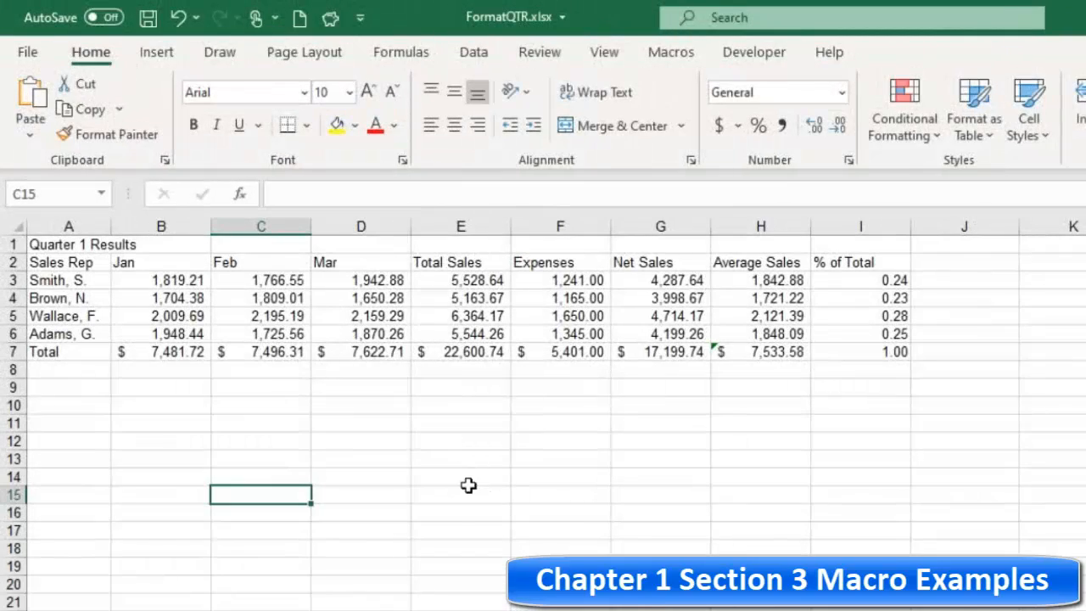
Examine the Qtr1 sheet's layout, checking the title in A1, the header in A2 and the row holding the totals.
{"action": "left_click", "coordinate": [346, 478]}
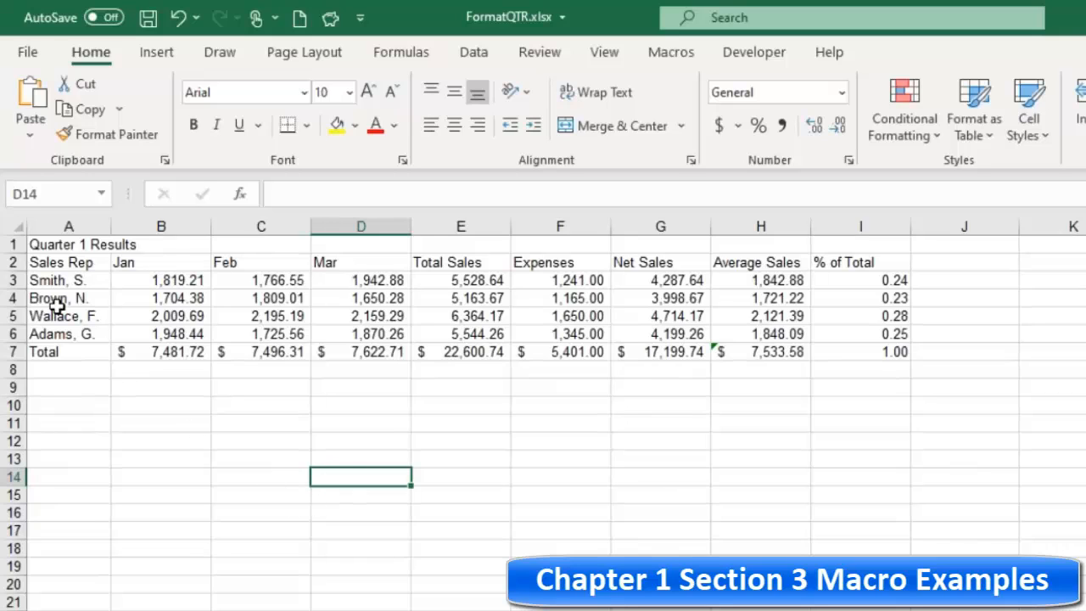
{"action": "left_click", "coordinate": [50, 246]}
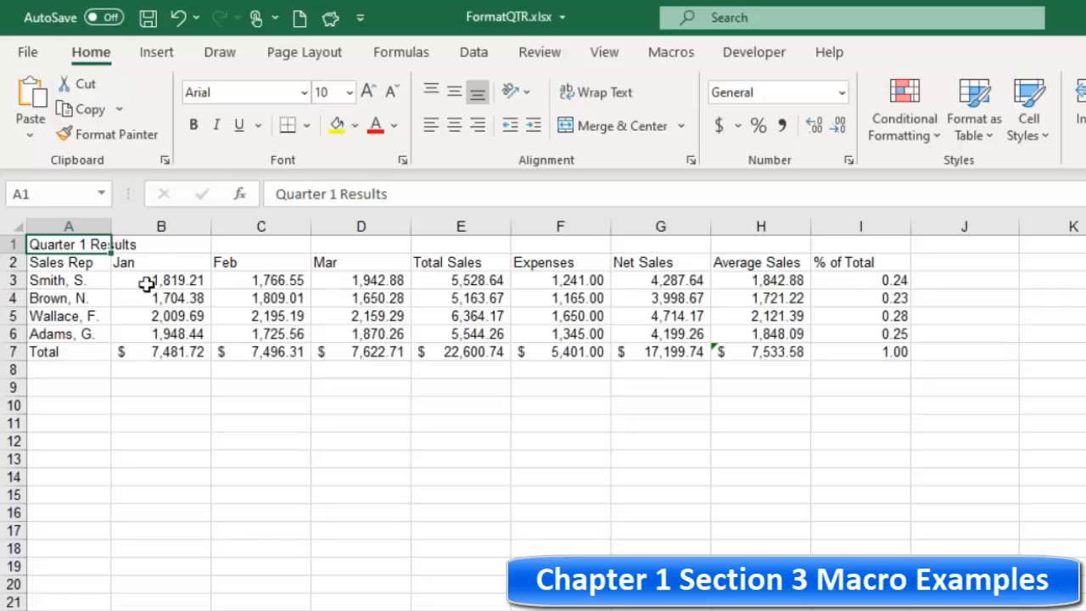
{"action": "left_click", "coordinate": [79, 268]}
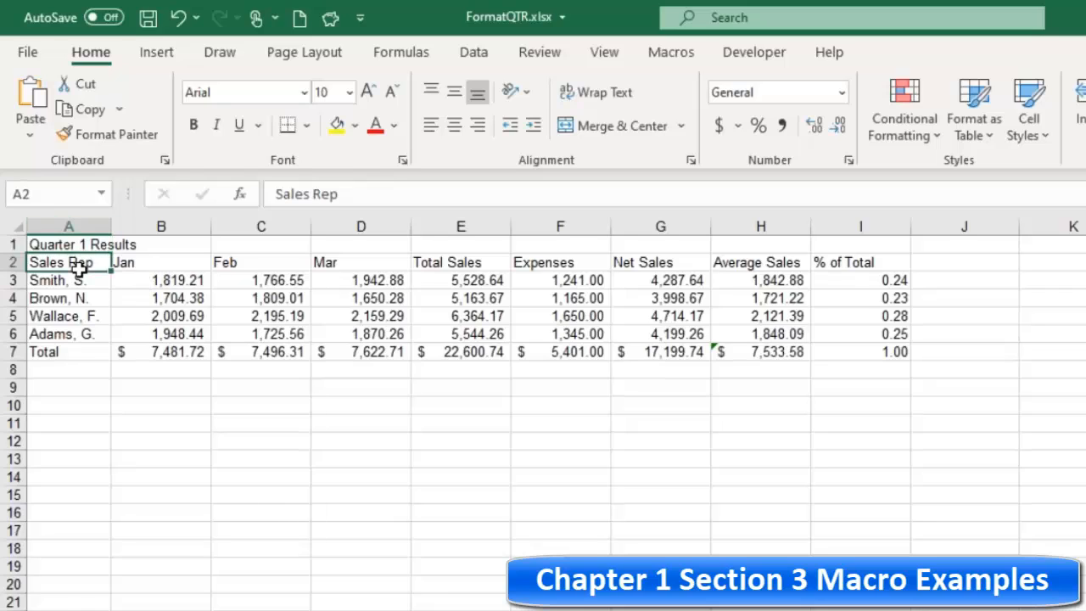
{"action": "left_click", "coordinate": [72, 246]}
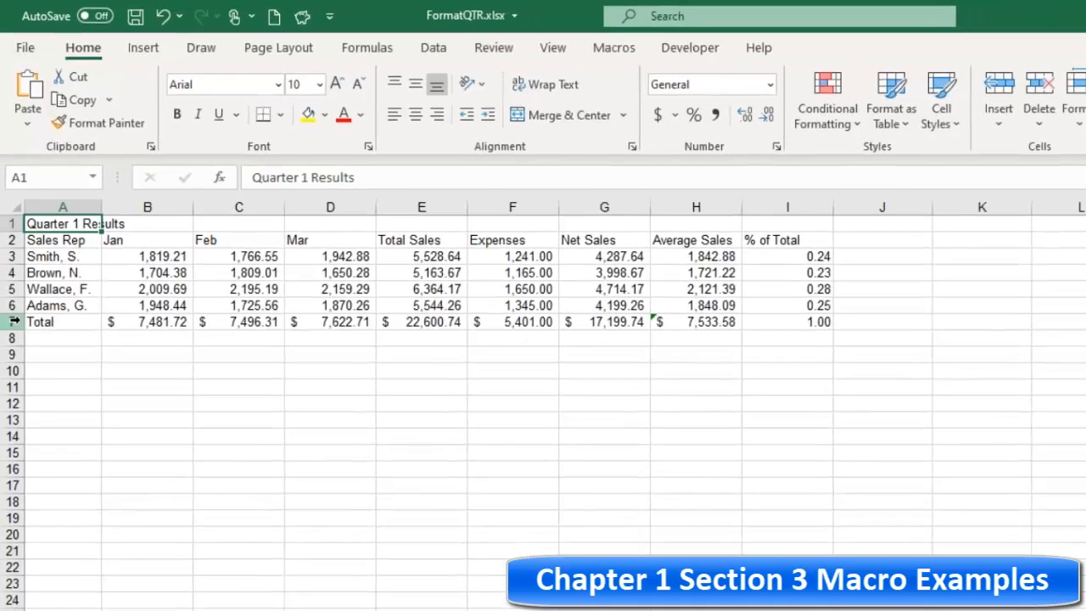
{"action": "left_click", "coordinate": [15, 321]}
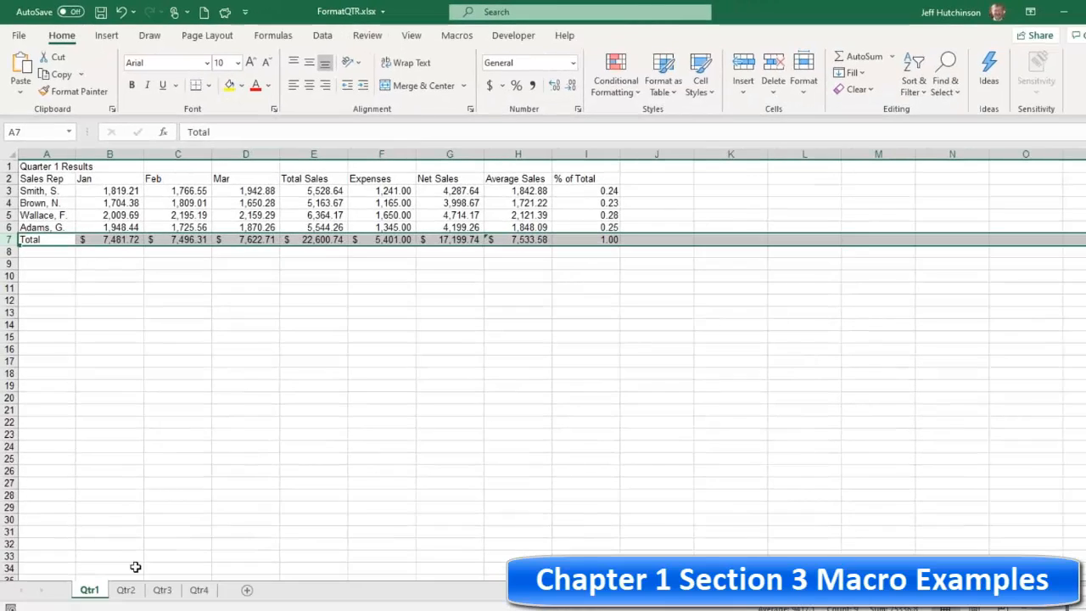
Compare the position of the Total row on the Qtr2, Qtr3 and Qtr4 sheets, and return to the Qtr1 sheet.
{"action": "left_click", "coordinate": [126, 589]}
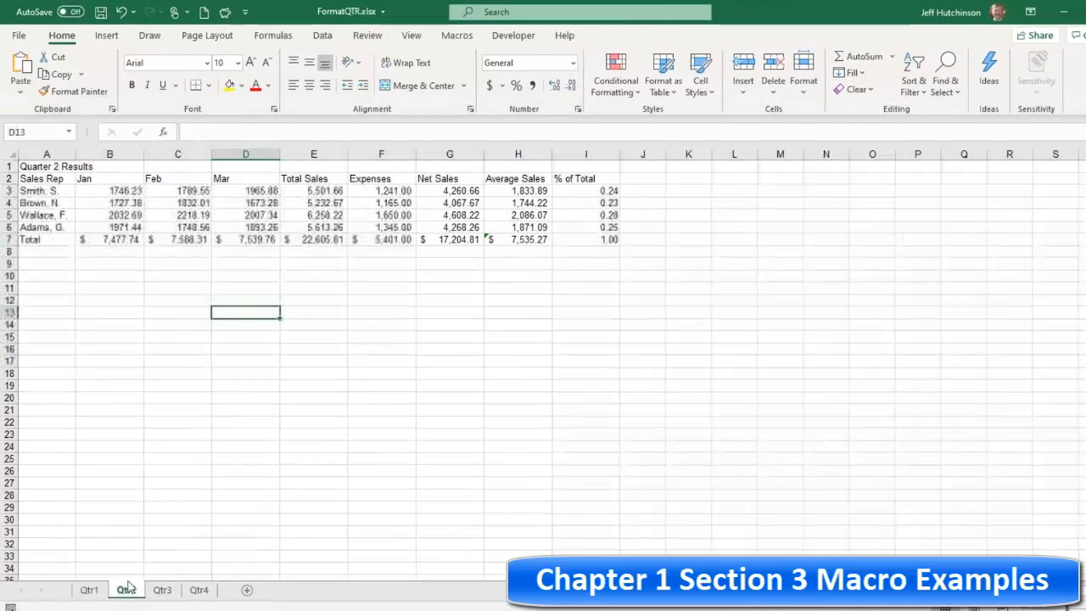
{"action": "left_click", "coordinate": [10, 240]}
{"action": "left_click", "coordinate": [162, 590]}
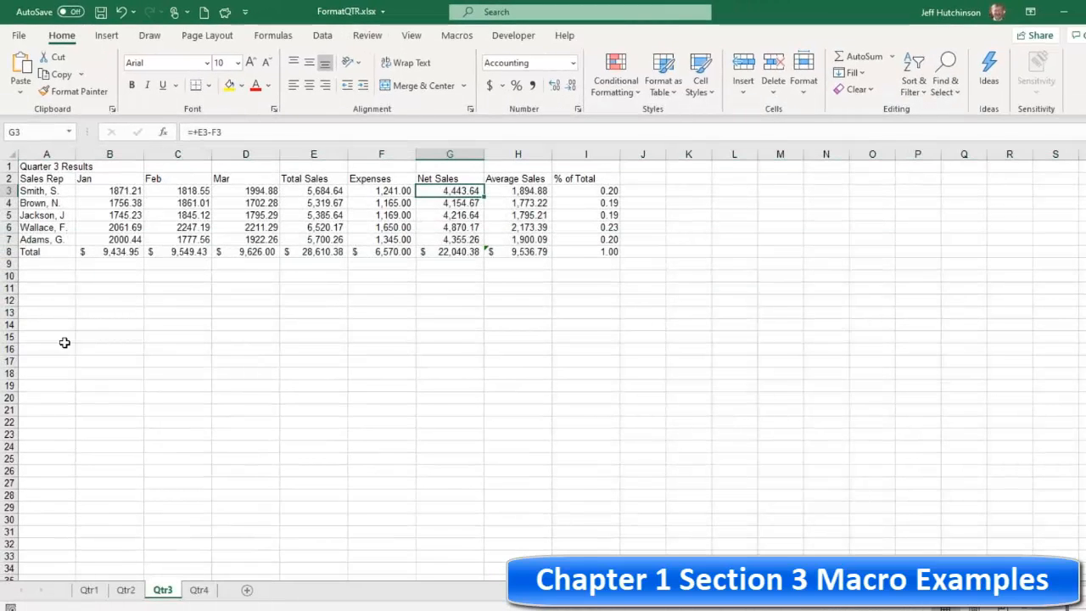
{"action": "left_click", "coordinate": [11, 253]}
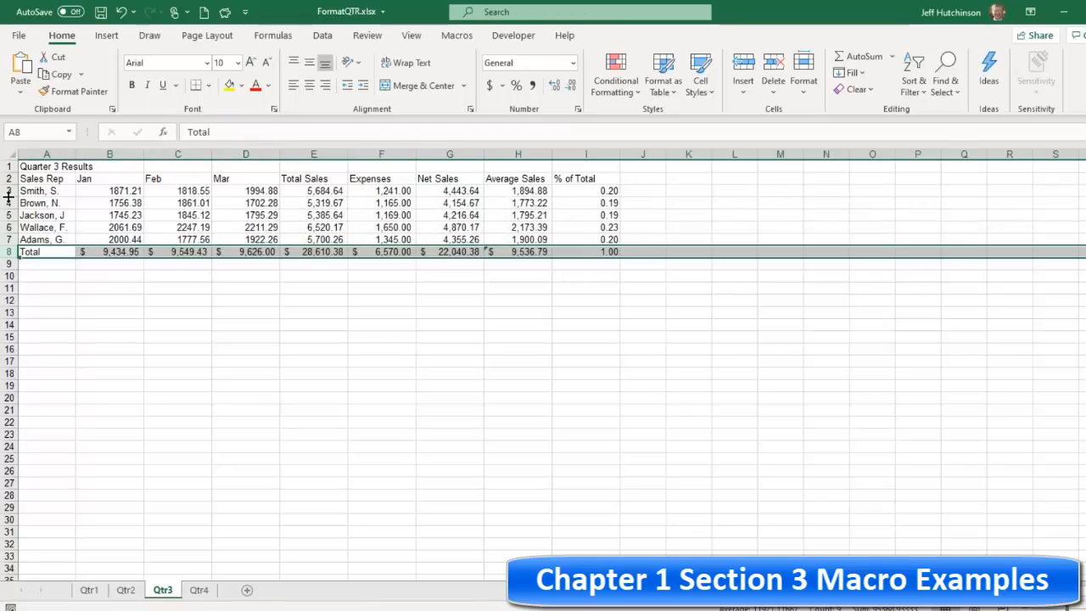
{"action": "left_click_drag", "start_coordinate": [29, 190], "coordinate": [32, 250]}
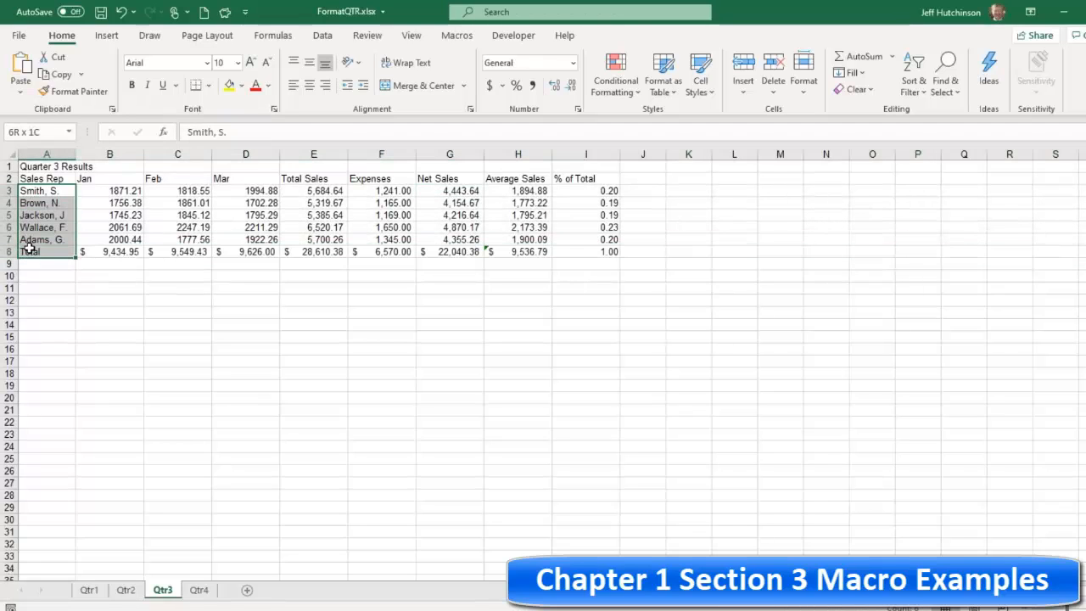
{"action": "left_click", "coordinate": [199, 590]}
{"action": "left_click", "coordinate": [34, 264]}
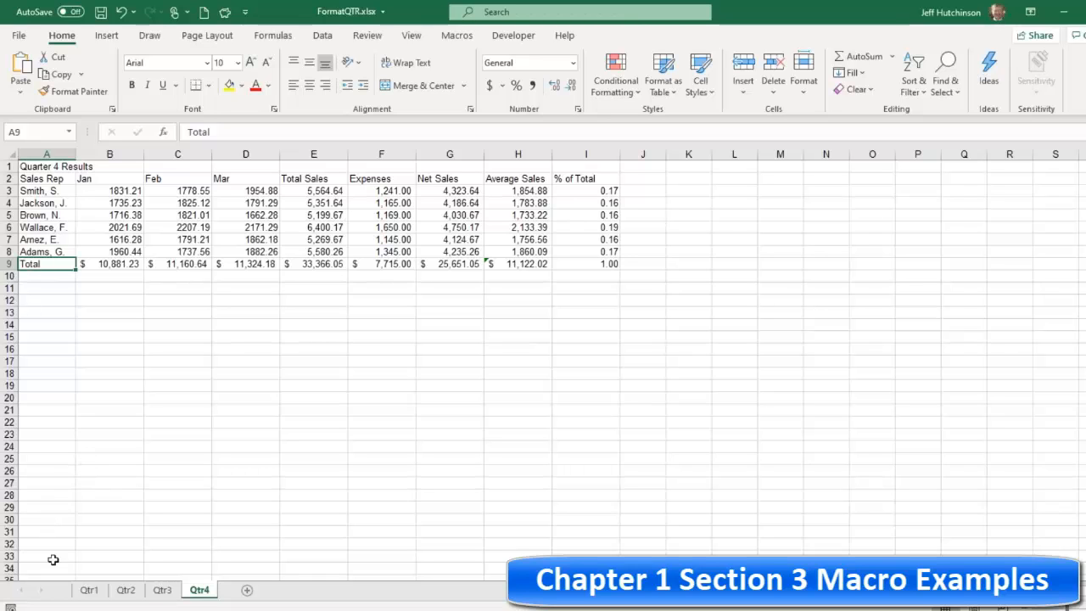
{"action": "left_click", "coordinate": [89, 590]}
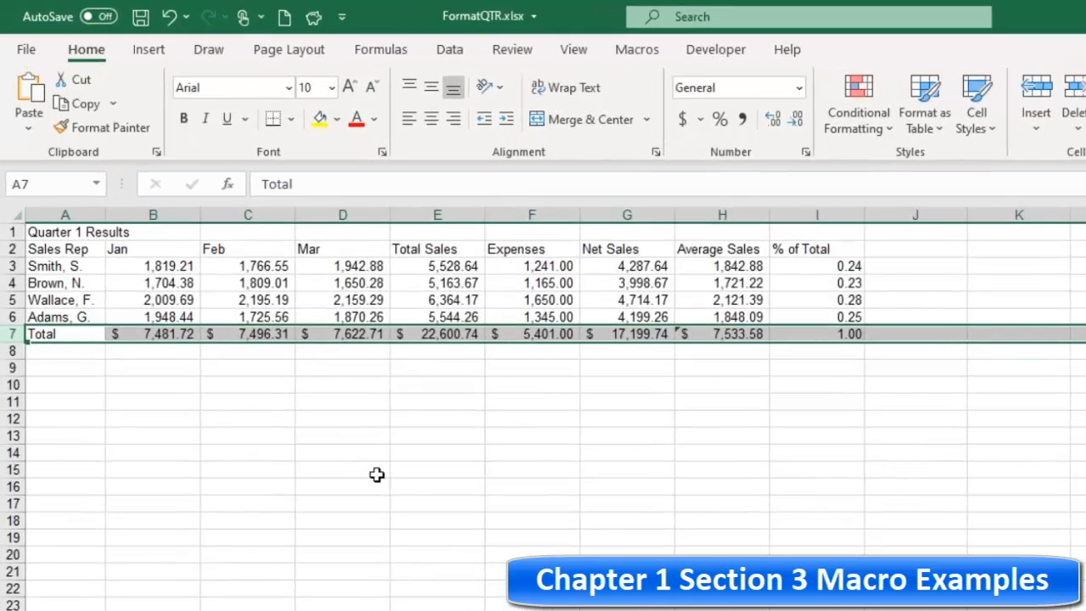
{"action": "left_click", "coordinate": [357, 466]}
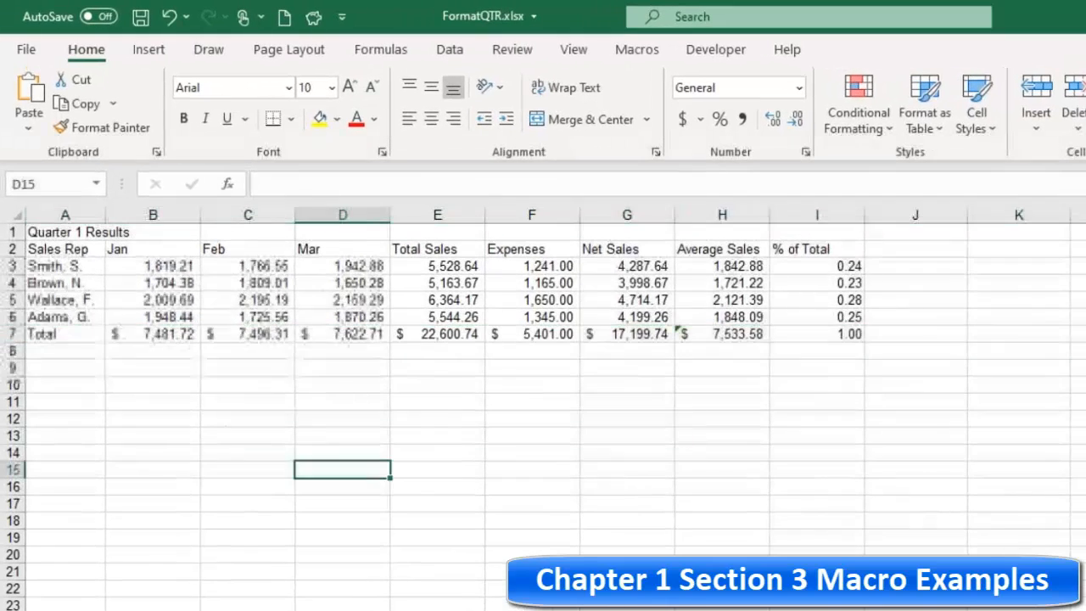
Select the range A2:H7 on the Qtr1 sheet, extending cell by cell from the Sales Rep header.
{"action": "left_click", "coordinate": [56, 248]}
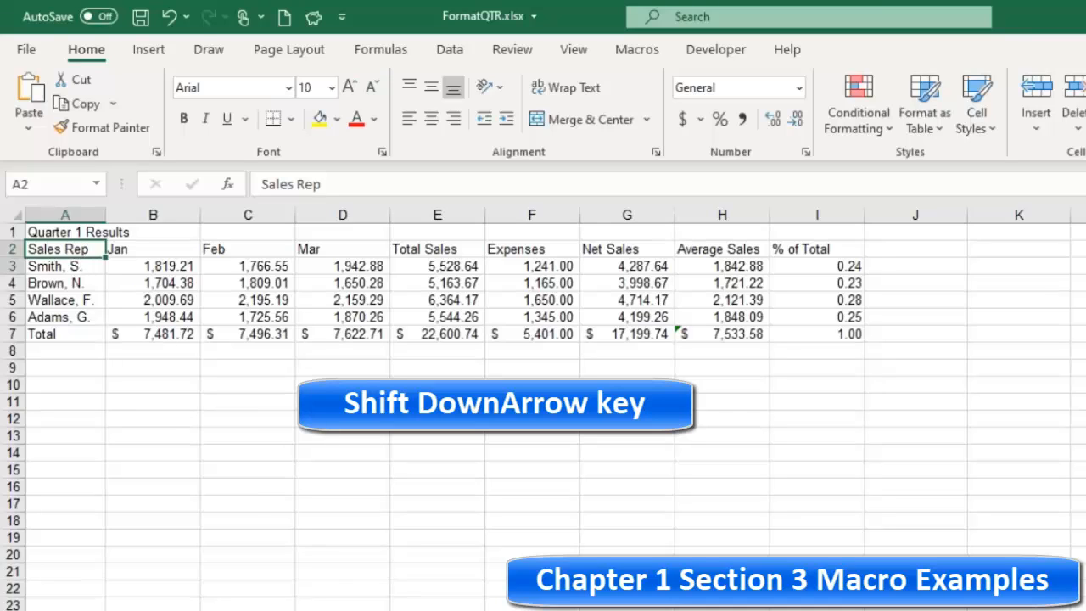
{"action": "key", "text": "shift+Down"}
{"action": "key", "text": "shift+Down"}
{"action": "key", "text": "shift+Down"}
{"action": "key", "text": "shift+Down"}
{"action": "key", "text": "shift+Down"}
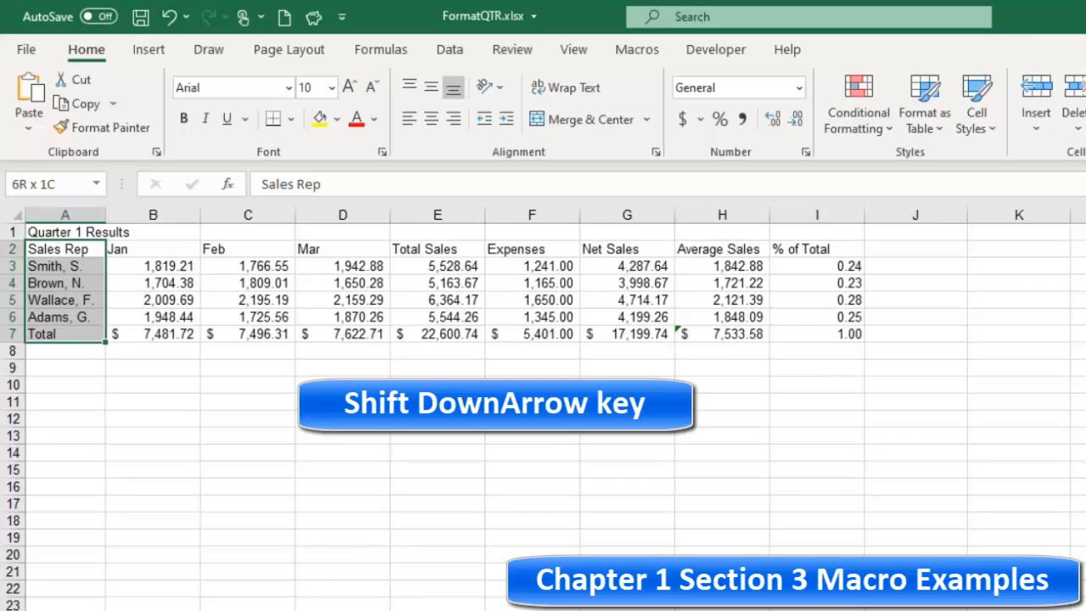
{"action": "key", "text": "shift+Right"}
{"action": "key", "text": "shift+Right"}
{"action": "key", "text": "shift+Right"}
{"action": "key", "text": "shift+Right"}
{"action": "key", "text": "shift+Right"}
{"action": "key", "text": "shift+Right"}
{"action": "key", "text": "shift+Right"}
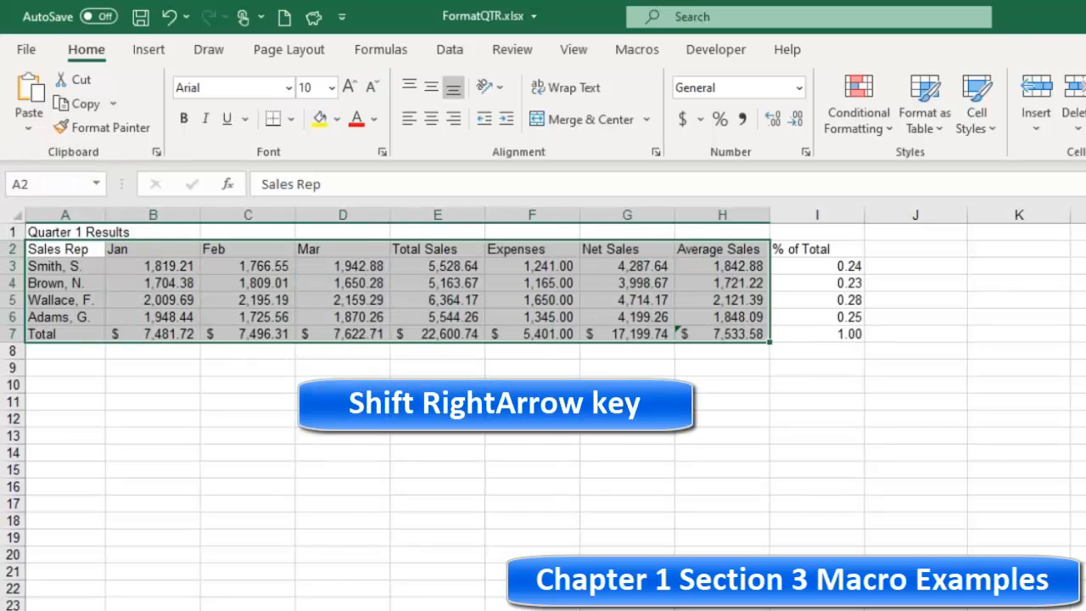
Jump from A2 to the last filled cell of column A, and return to the Sales Rep header cell.
{"action": "left_click", "coordinate": [65, 250]}
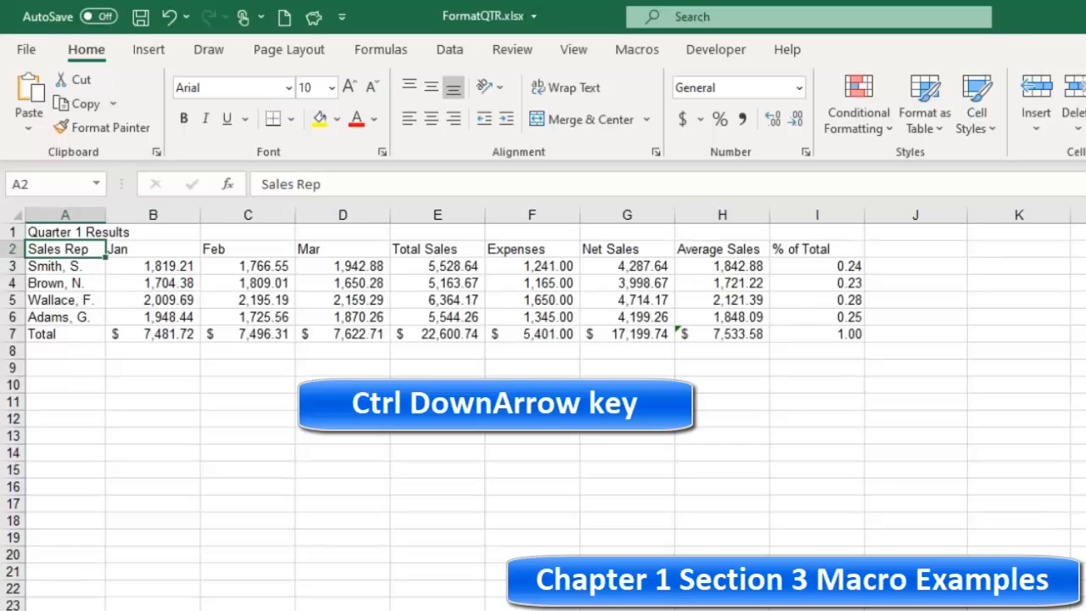
{"action": "key", "text": "ctrl+Down"}
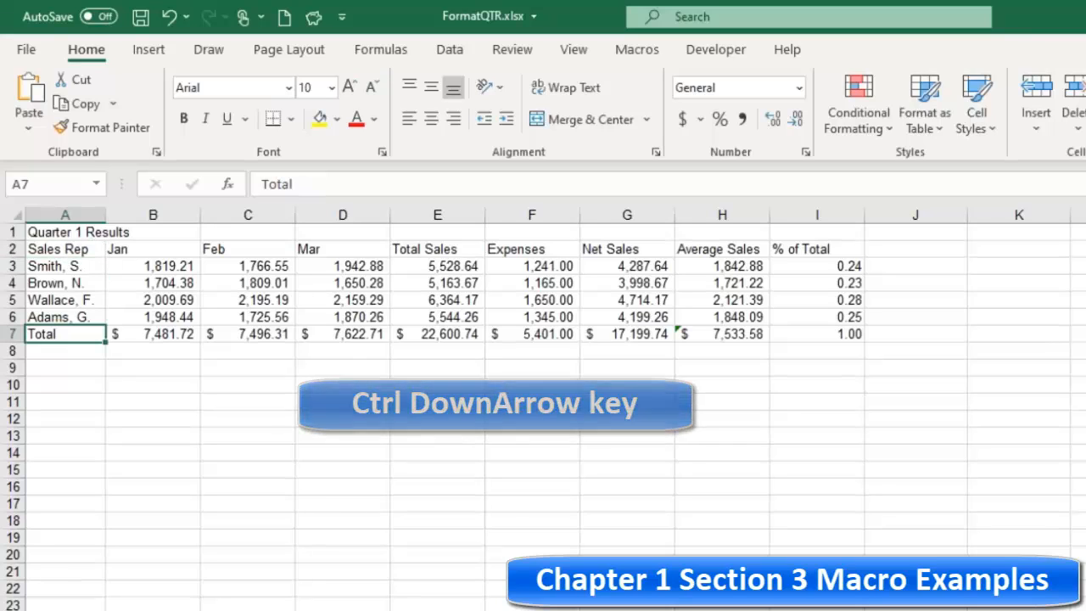
{"action": "key", "text": "Up"}
{"action": "key", "text": "Up"}
{"action": "key", "text": "Up"}
{"action": "key", "text": "Up"}
{"action": "key", "text": "Up"}
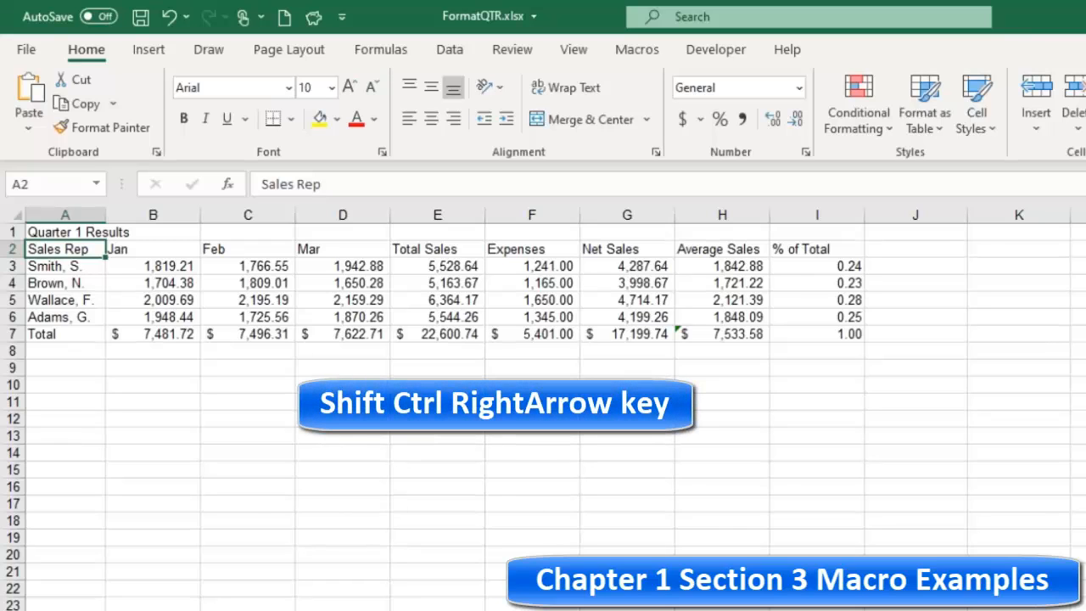
Select the range A2:A7 on the Qtr1 sheet in two different ways, and return to the Sales Rep header cell.
{"action": "key", "text": "ctrl+shift+Down"}
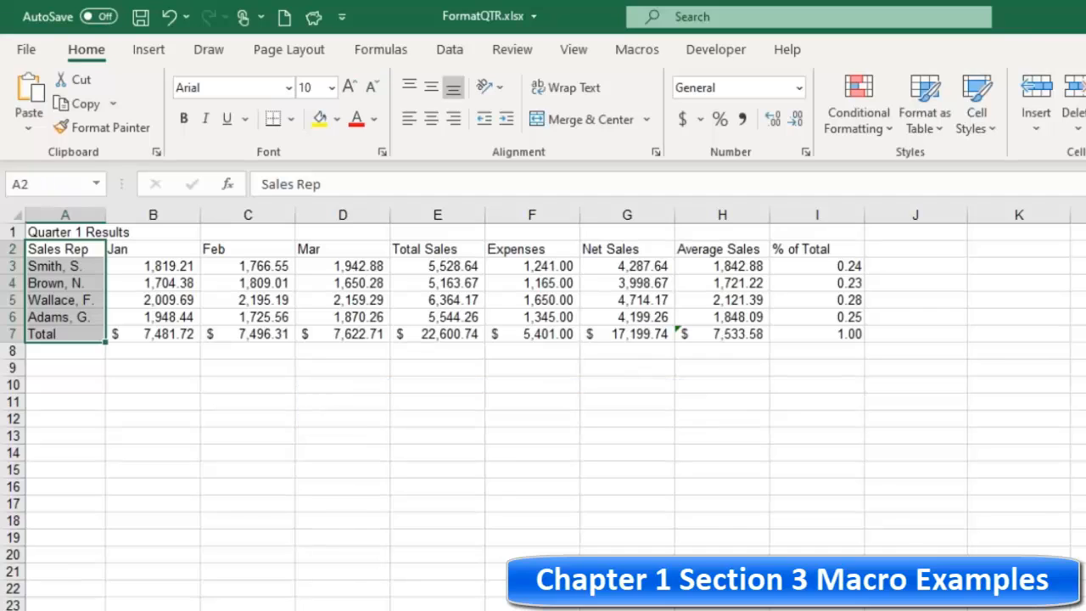
{"action": "left_click", "coordinate": [81, 280]}
{"action": "left_click", "coordinate": [49, 249]}
{"action": "left_click_drag", "start_coordinate": [50, 248], "coordinate": [58, 334]}
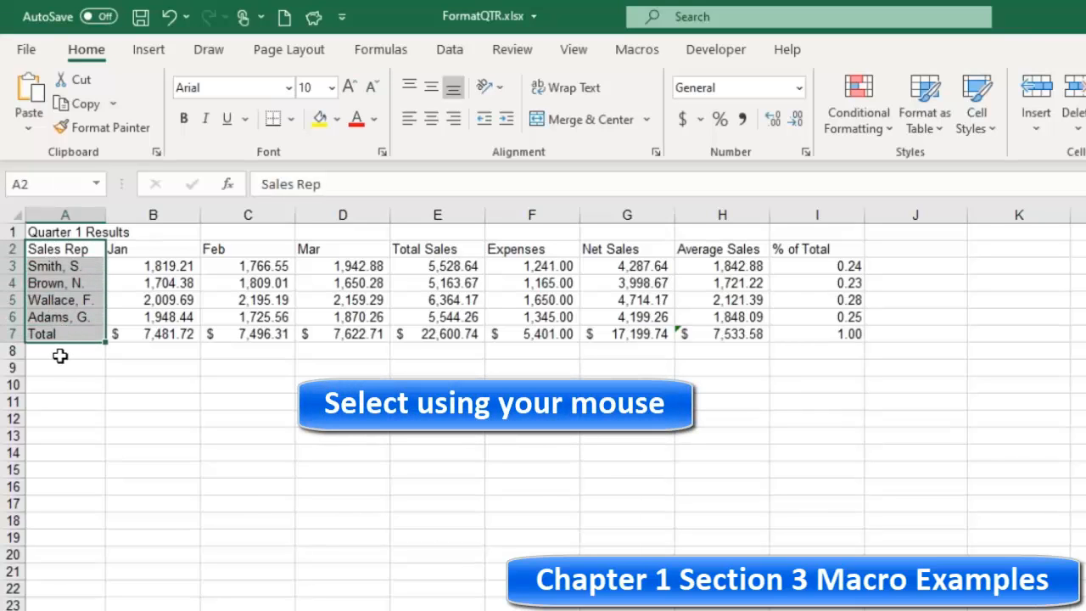
{"action": "left_click", "coordinate": [60, 247]}
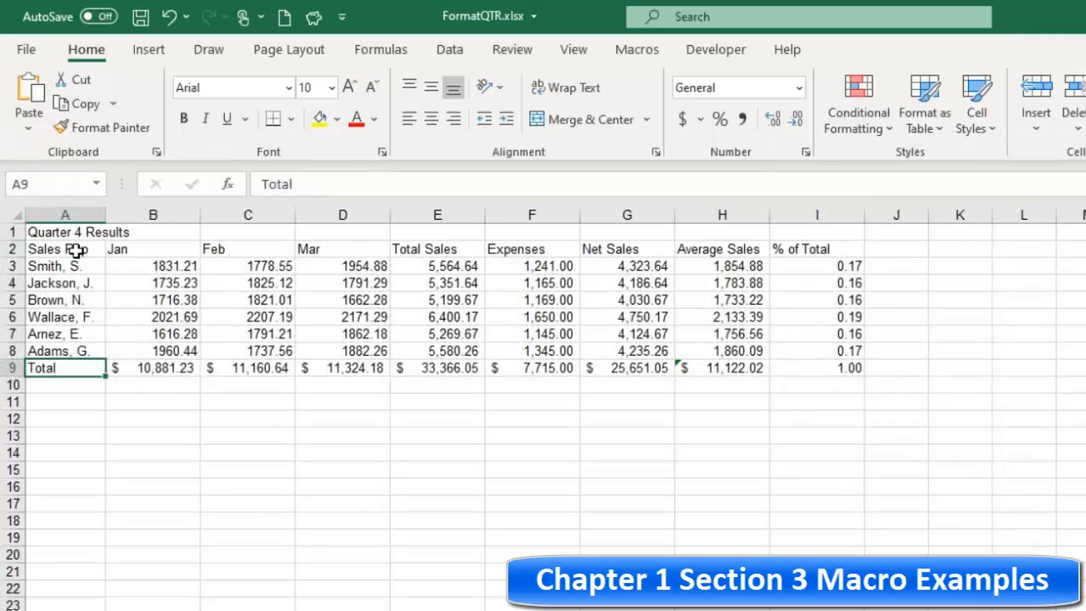
On the Qtr4 sheet, select column A from the Sales Rep header down to the last filled cell, and release the selection.
{"action": "left_click", "coordinate": [76, 249]}
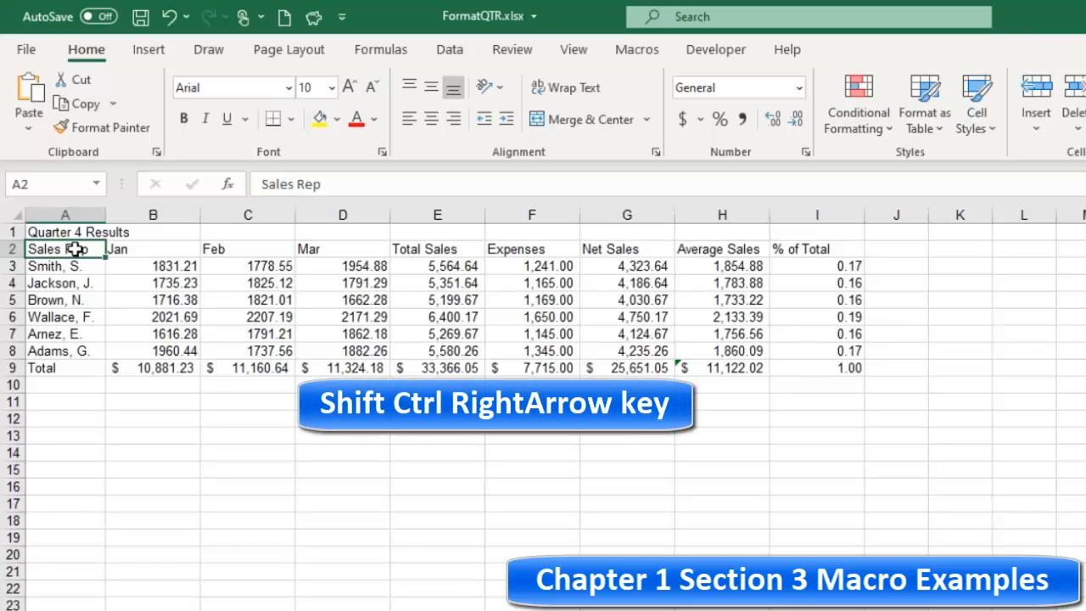
{"action": "key", "text": "ctrl+shift+Down"}
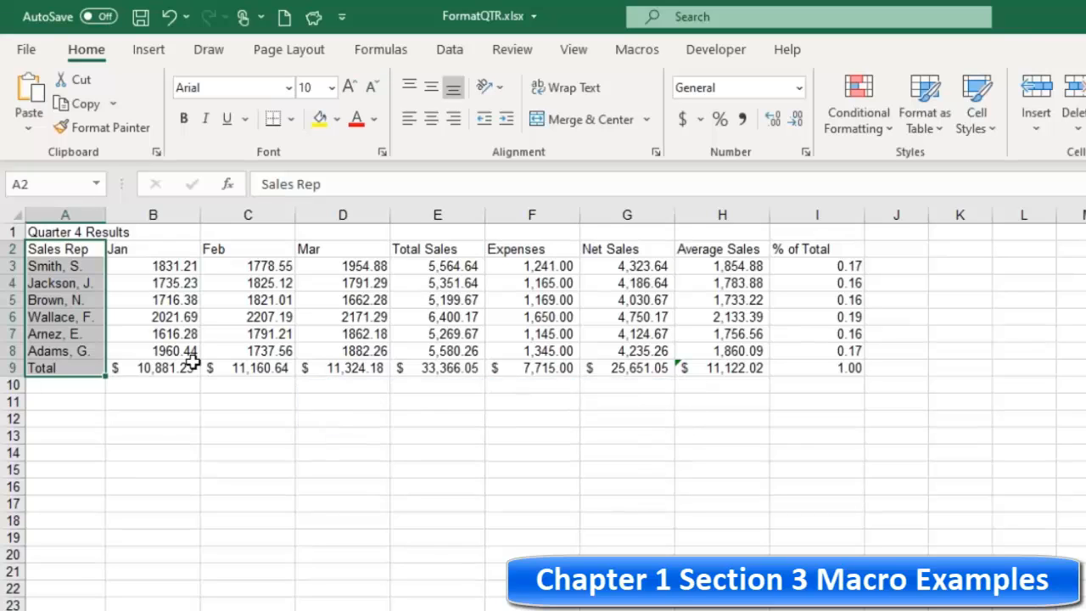
{"action": "left_click", "coordinate": [182, 331]}
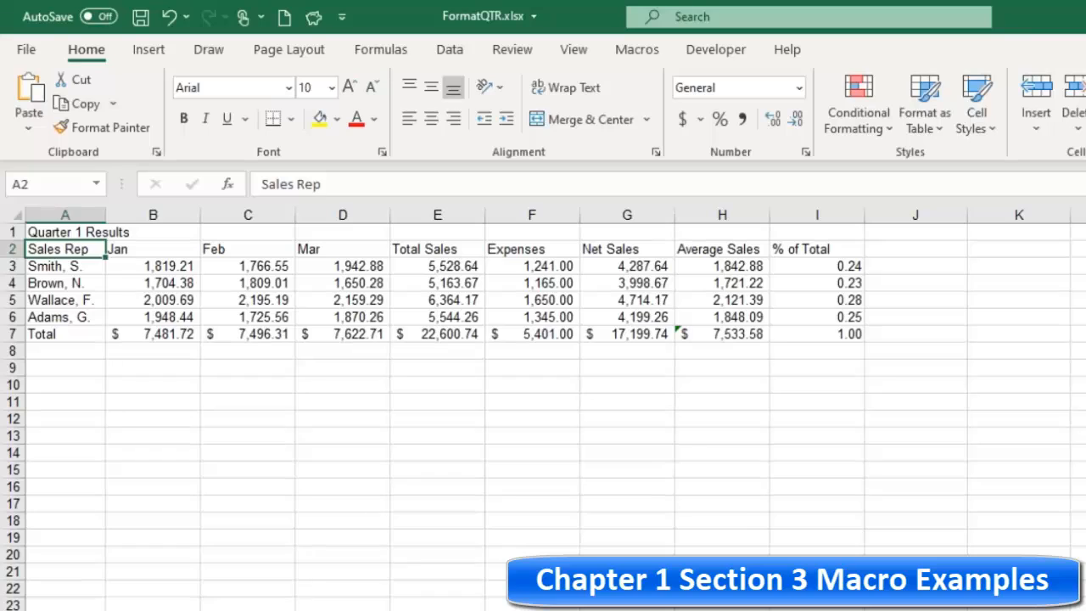
{"action": "left_click", "coordinate": [56, 264]}
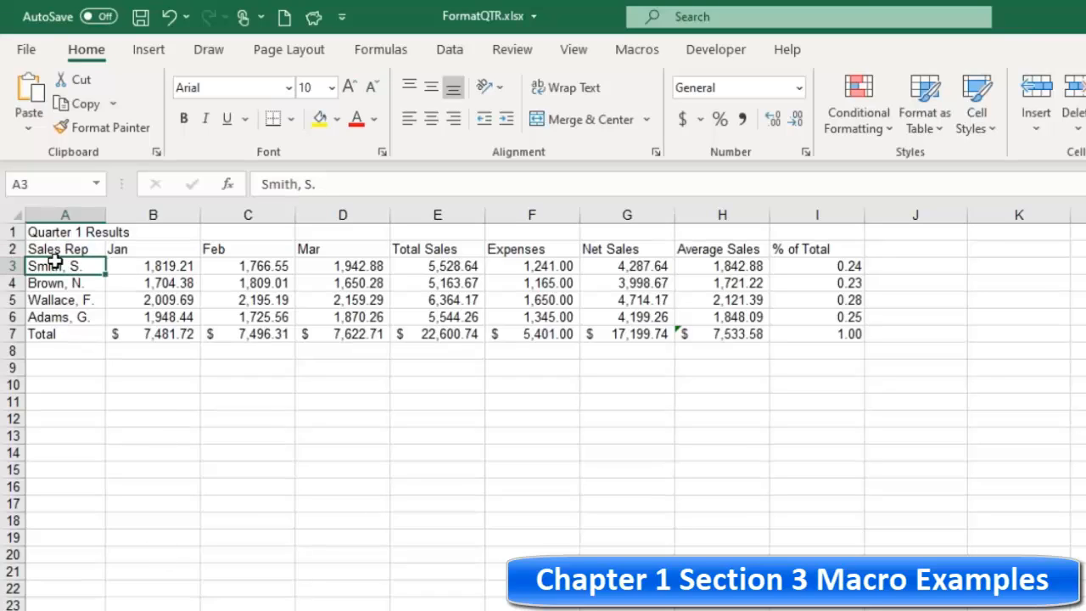
{"action": "left_click", "coordinate": [64, 250]}
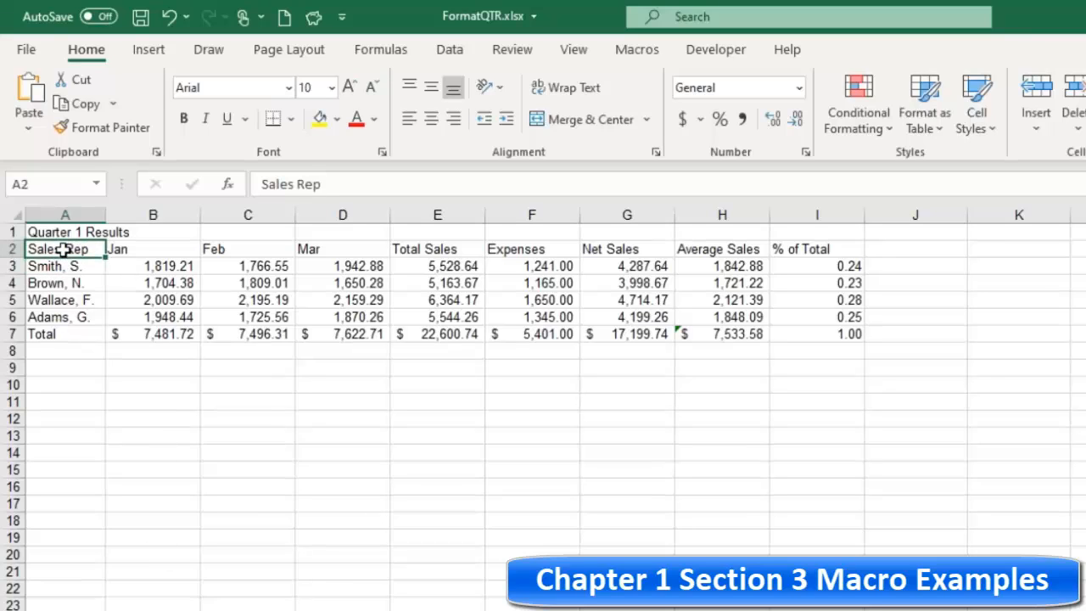
{"action": "left_click", "coordinate": [50, 281]}
{"action": "left_click", "coordinate": [56, 248]}
{"action": "left_click", "coordinate": [268, 349]}
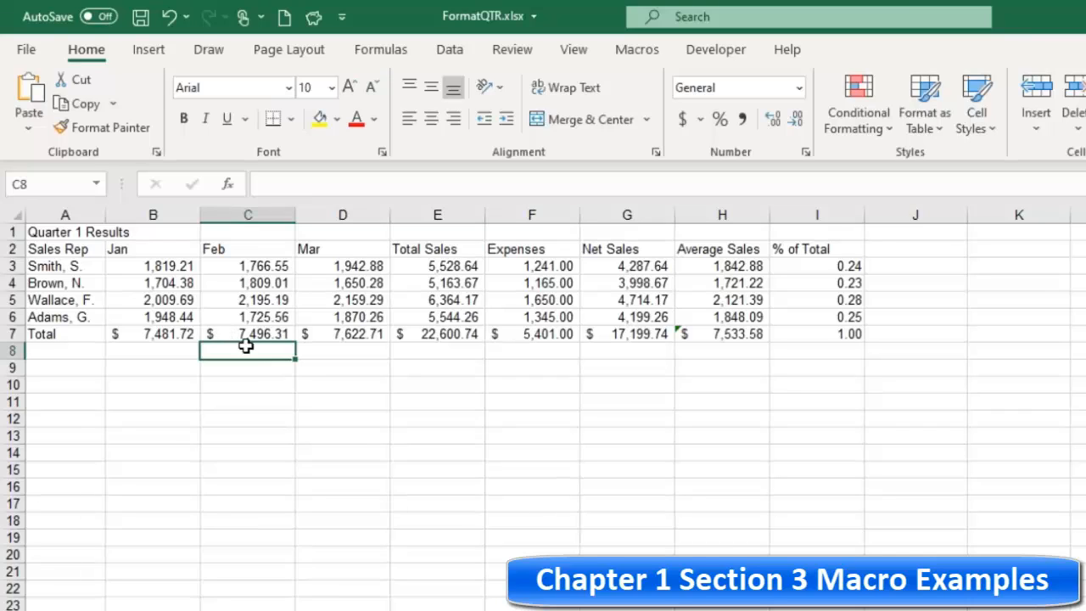
Practise selecting the ranges to format on the Qtr1 sheet: A2:A7, the header row A2:I2 and the figures in B3:H7.
{"action": "left_click_drag", "start_coordinate": [53, 248], "coordinate": [54, 333]}
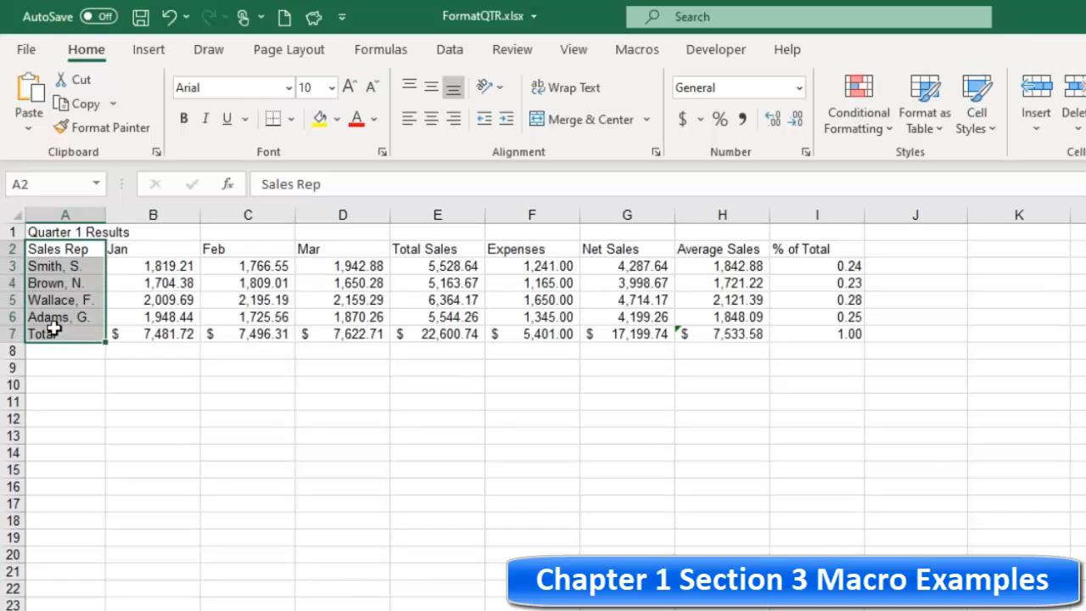
{"action": "left_click_drag", "start_coordinate": [62, 248], "coordinate": [817, 249]}
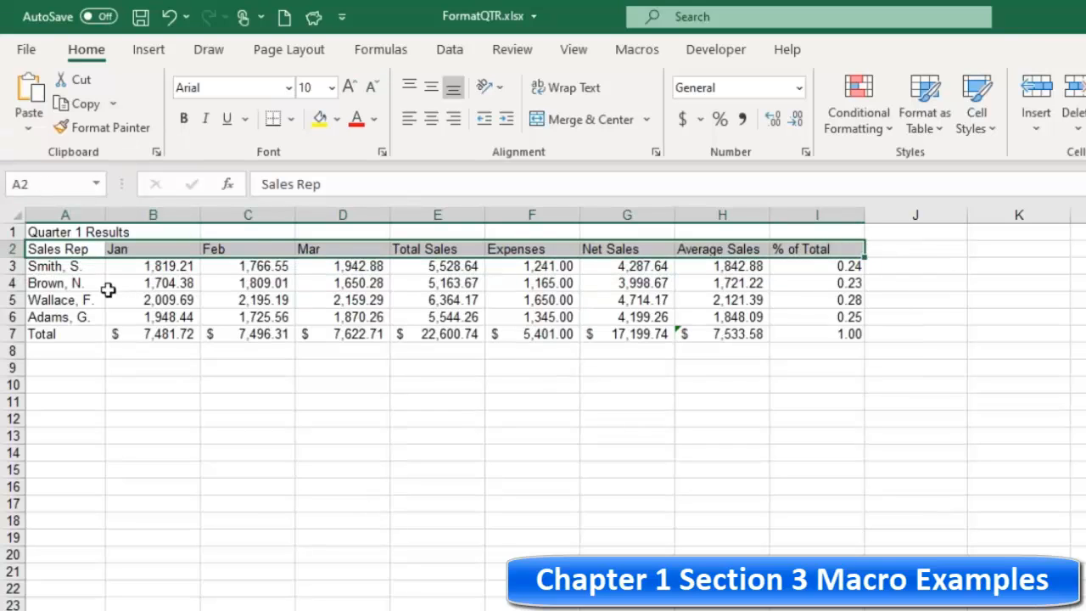
{"action": "left_click", "coordinate": [165, 270]}
{"action": "left_click_drag", "start_coordinate": [191, 284], "coordinate": [718, 334]}
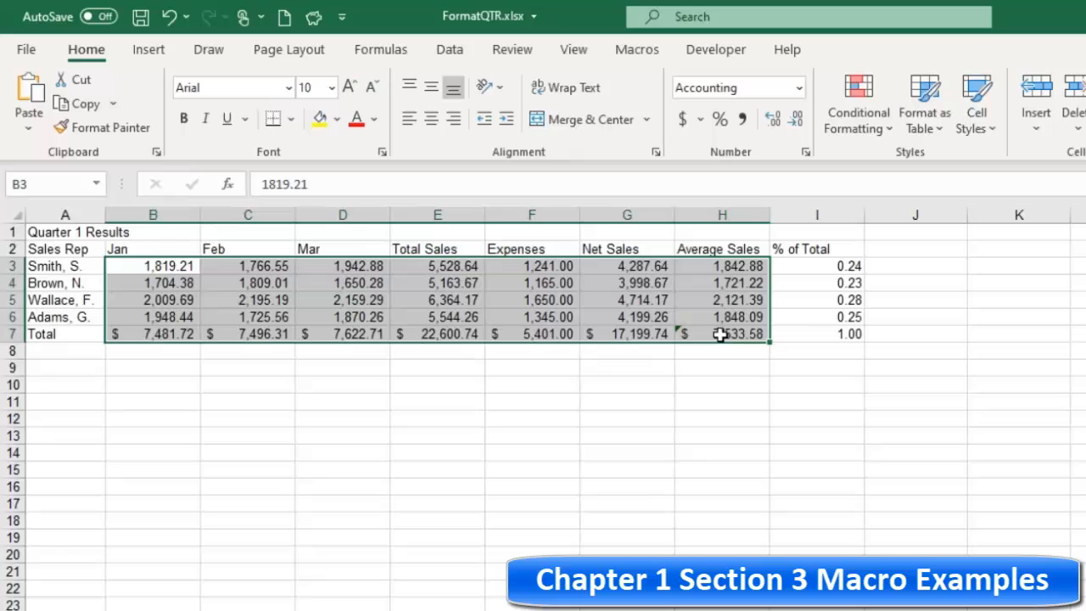
{"action": "left_click", "coordinate": [329, 294]}
{"action": "left_click_drag", "start_coordinate": [50, 250], "coordinate": [827, 336]}
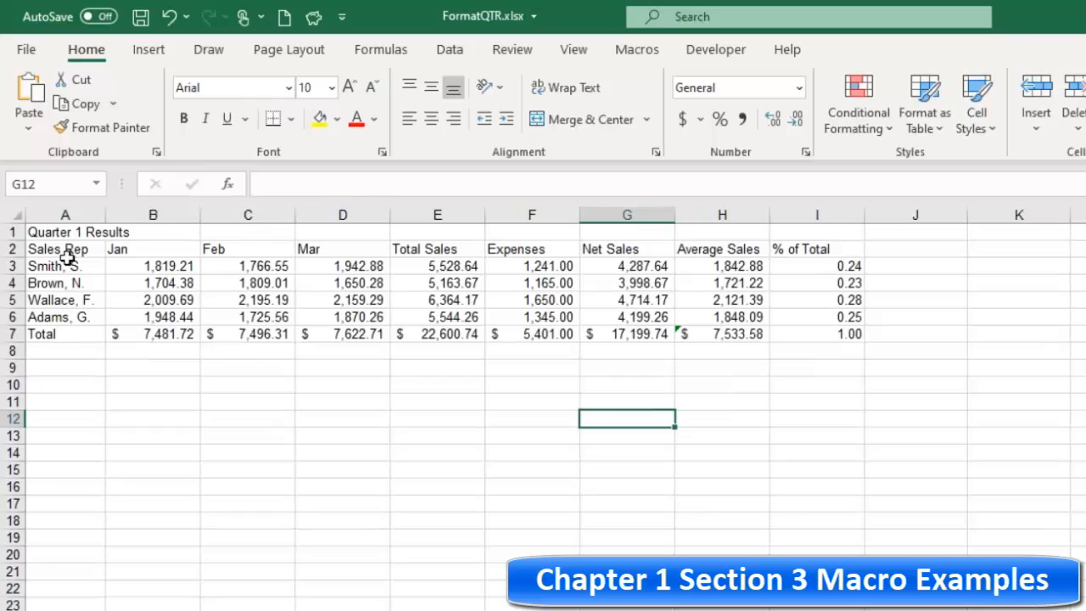
{"action": "left_click", "coordinate": [264, 350]}
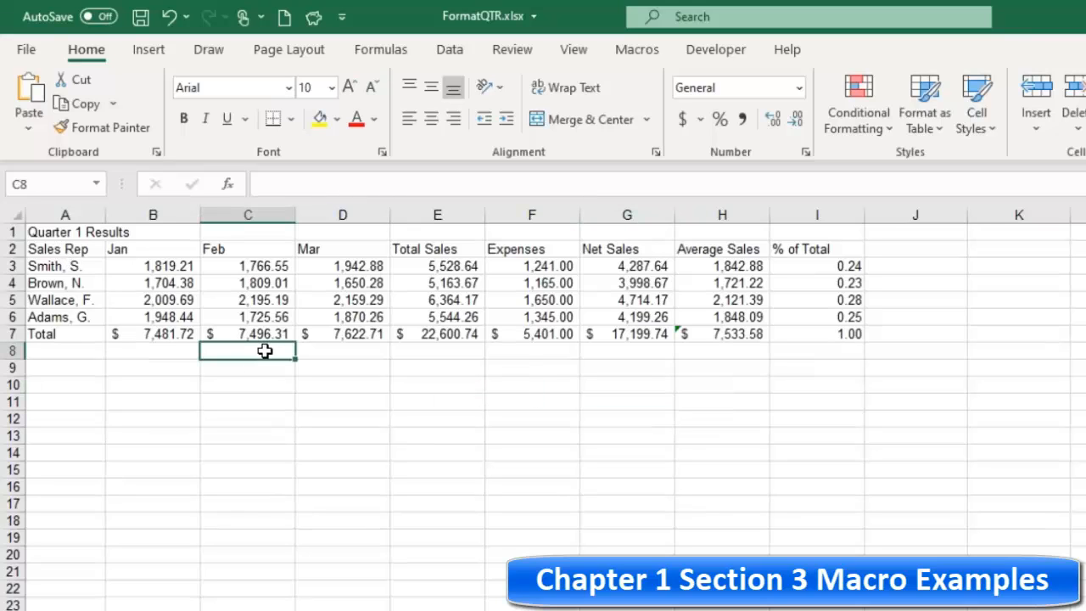
Start recording a macro named FormatMe1 with the shortcut Ctrl+Shift+F, stored in the Personal Macro Workbook.
{"action": "left_click", "coordinate": [717, 51]}
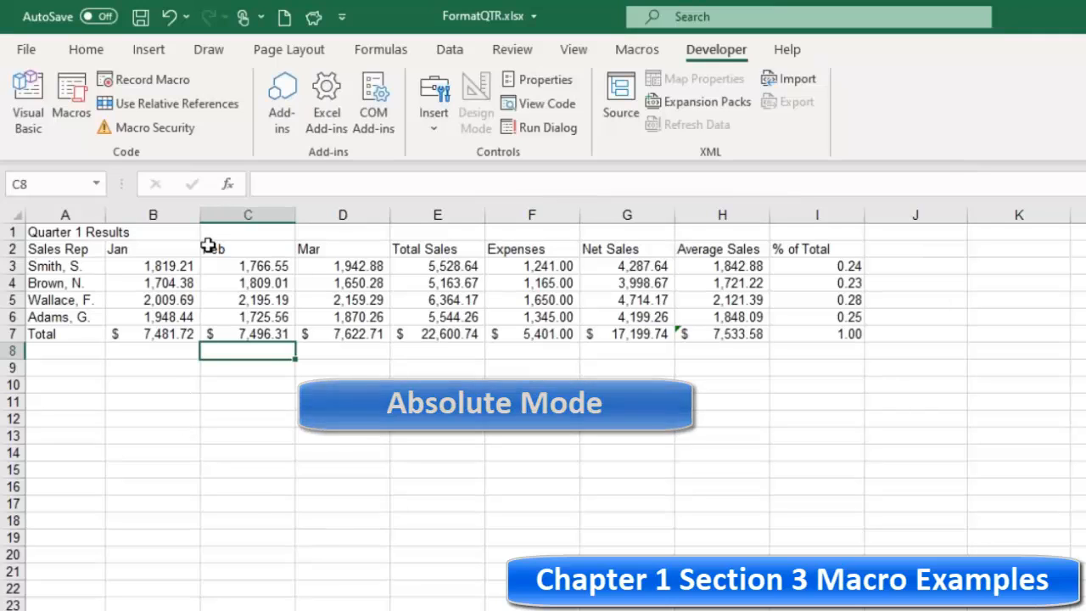
{"action": "left_click", "coordinate": [150, 81]}
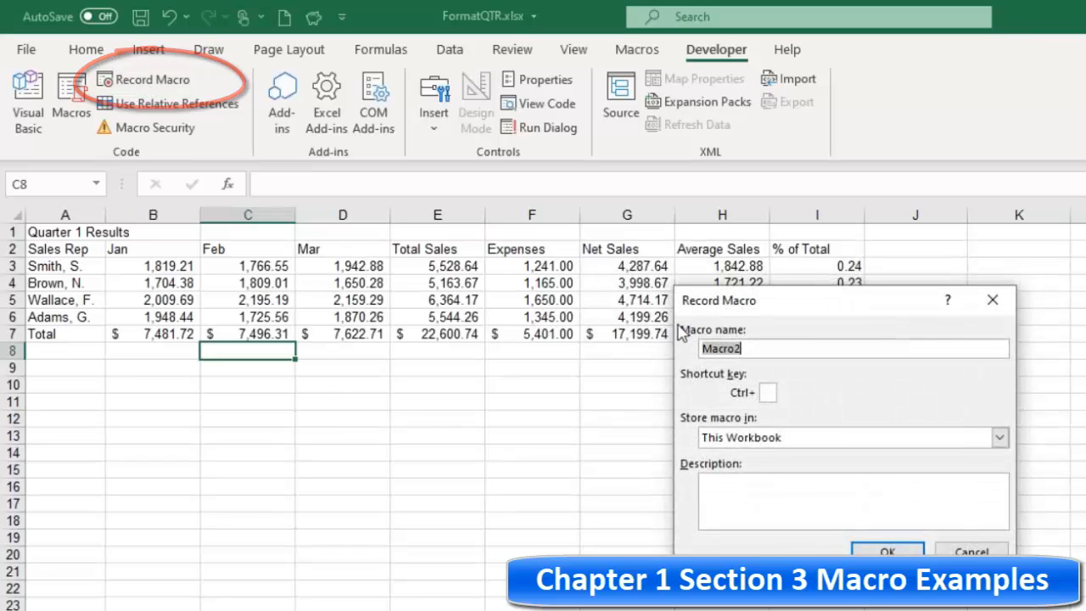
{"action": "type", "text": "For"}
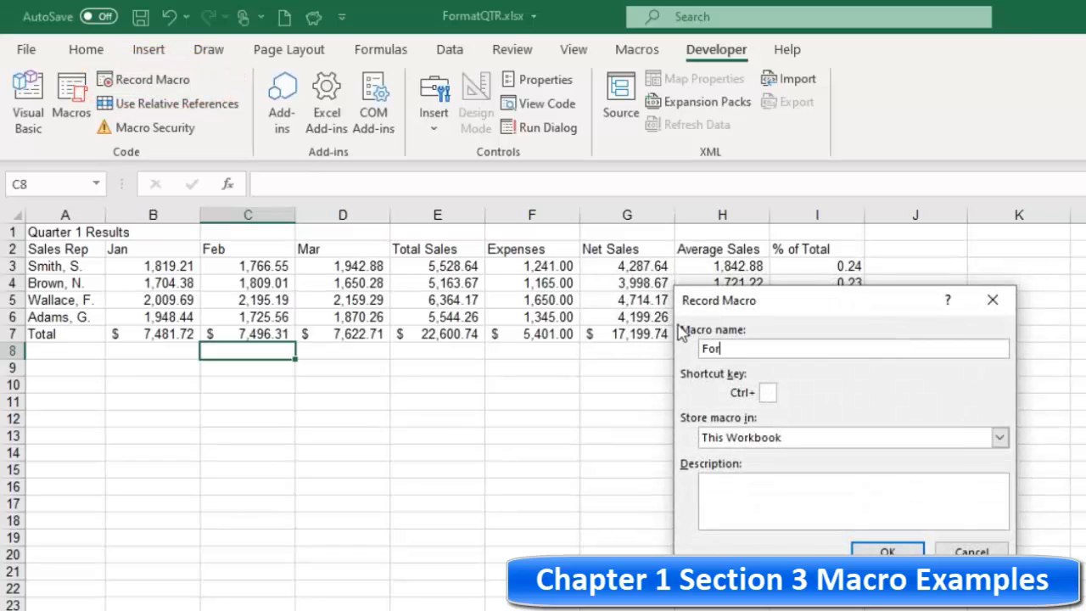
{"action": "type", "text": "matMe1"}
{"action": "left_click", "coordinate": [768, 392]}
{"action": "type", "text": "F"}
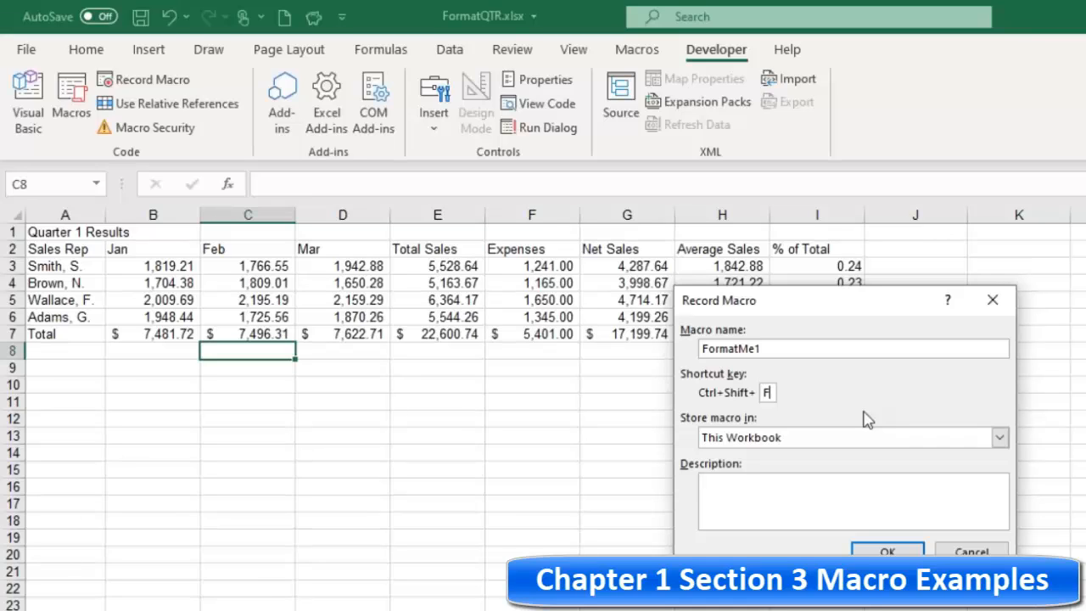
{"action": "left_click", "coordinate": [781, 438]}
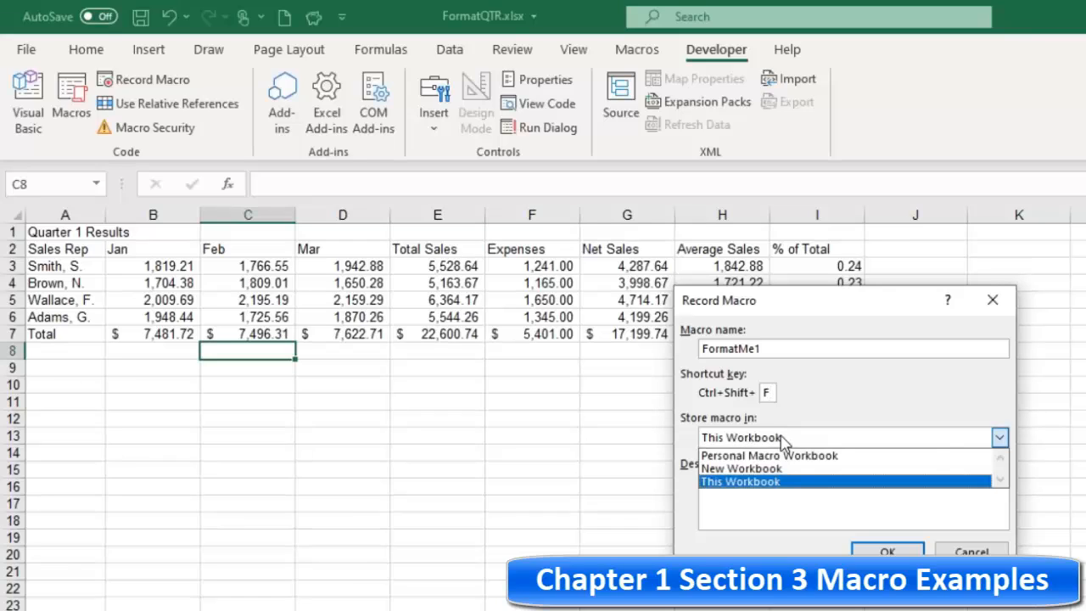
{"action": "left_click", "coordinate": [768, 455]}
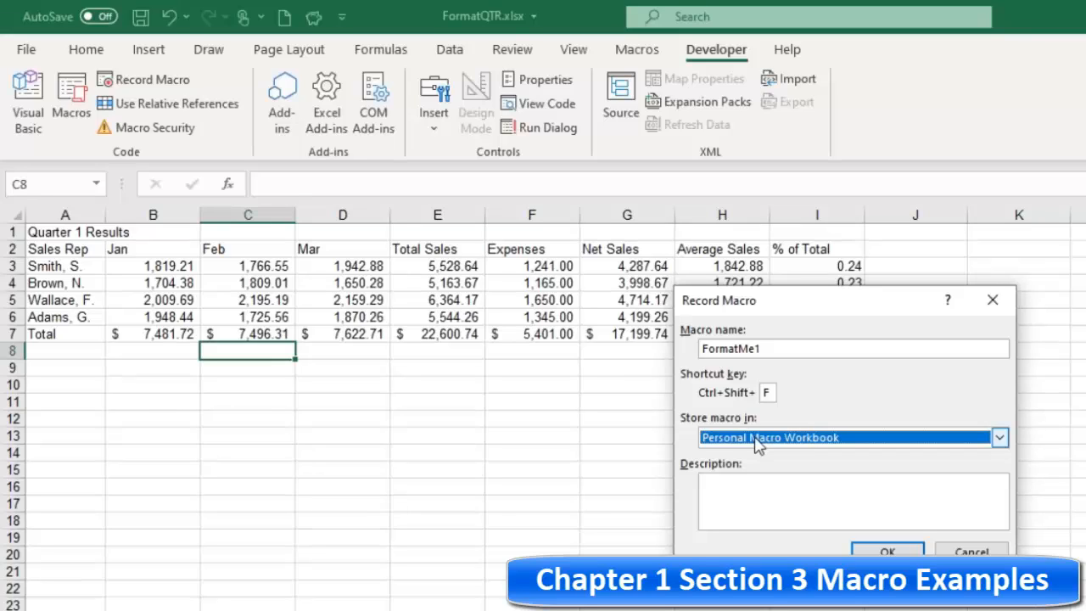
{"action": "left_click", "coordinate": [780, 497]}
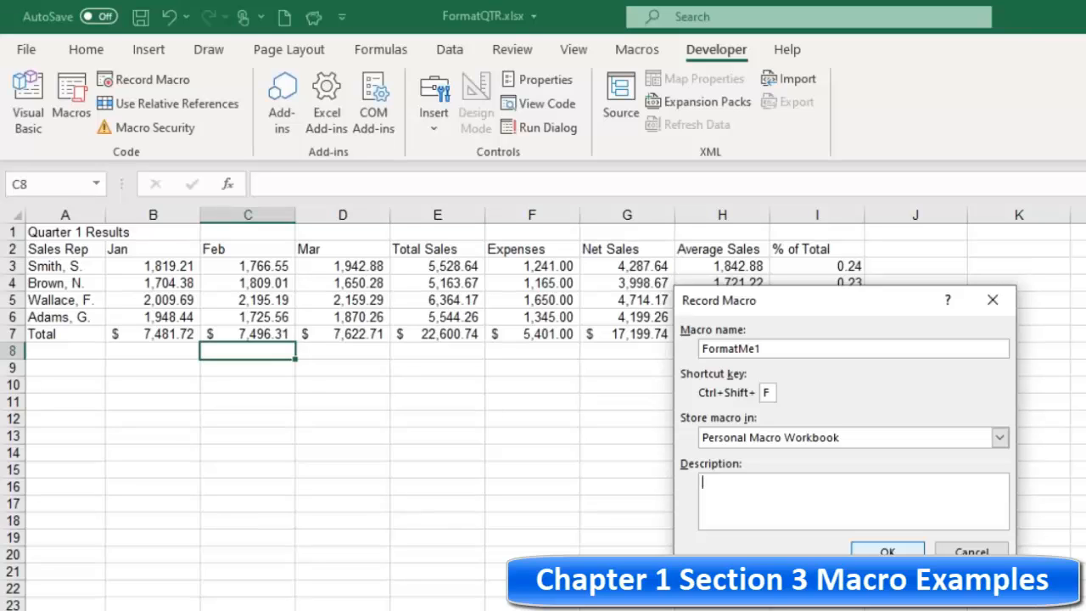
{"action": "left_click", "coordinate": [888, 552]}
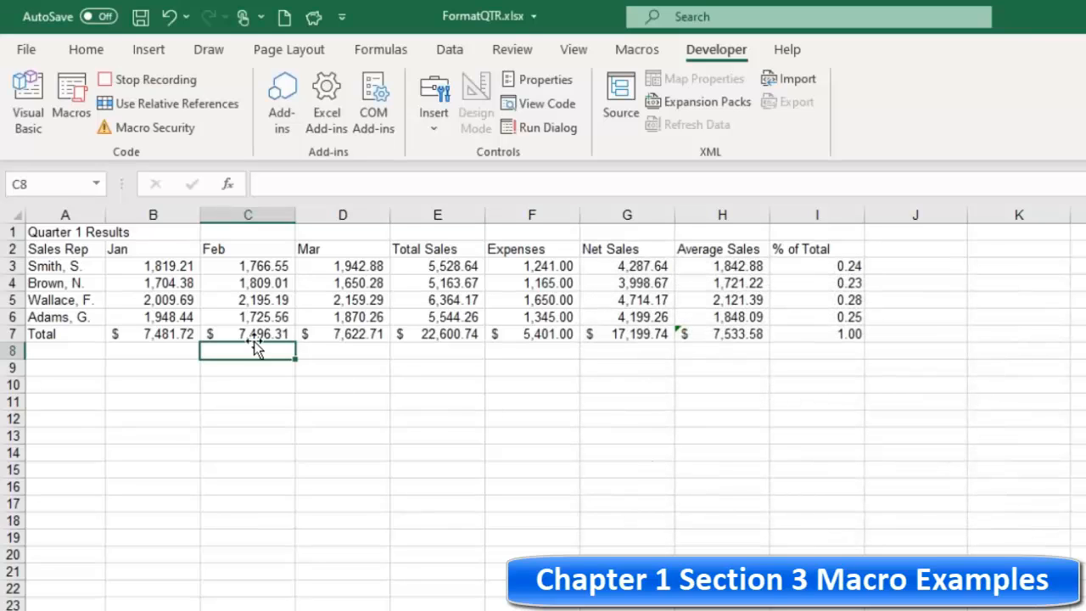
Fill the Sales Rep column range A2:A7 with a lighter blue theme colour, extending the selection cell by cell from the header.
{"action": "left_click", "coordinate": [60, 248]}
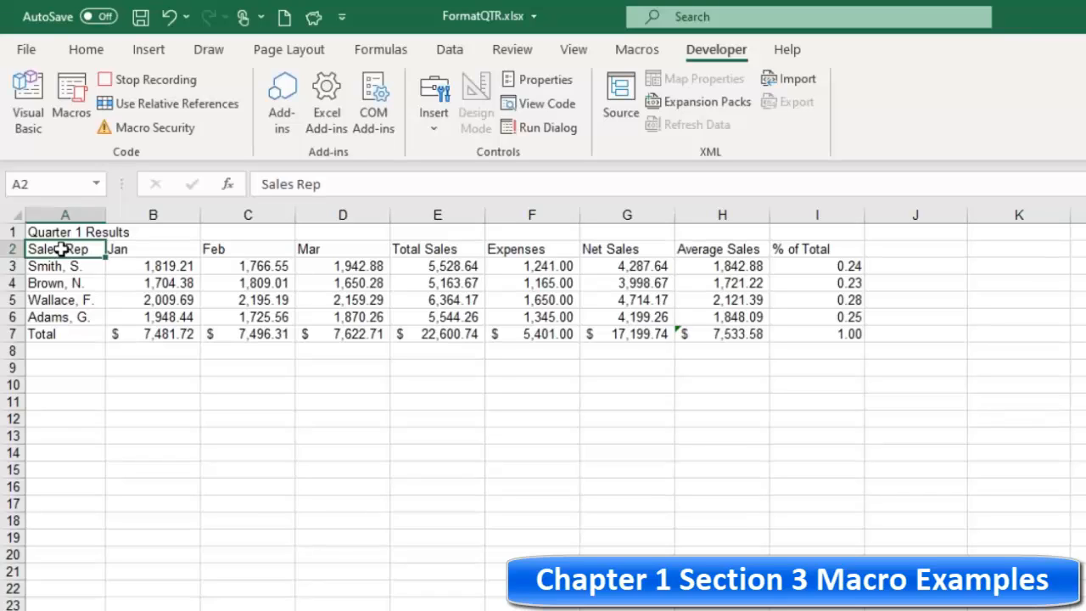
{"action": "key", "text": "shift+Down"}
{"action": "key", "text": "shift+Down"}
{"action": "key", "text": "shift+Down"}
{"action": "key", "text": "shift+Down"}
{"action": "key", "text": "shift+Down"}
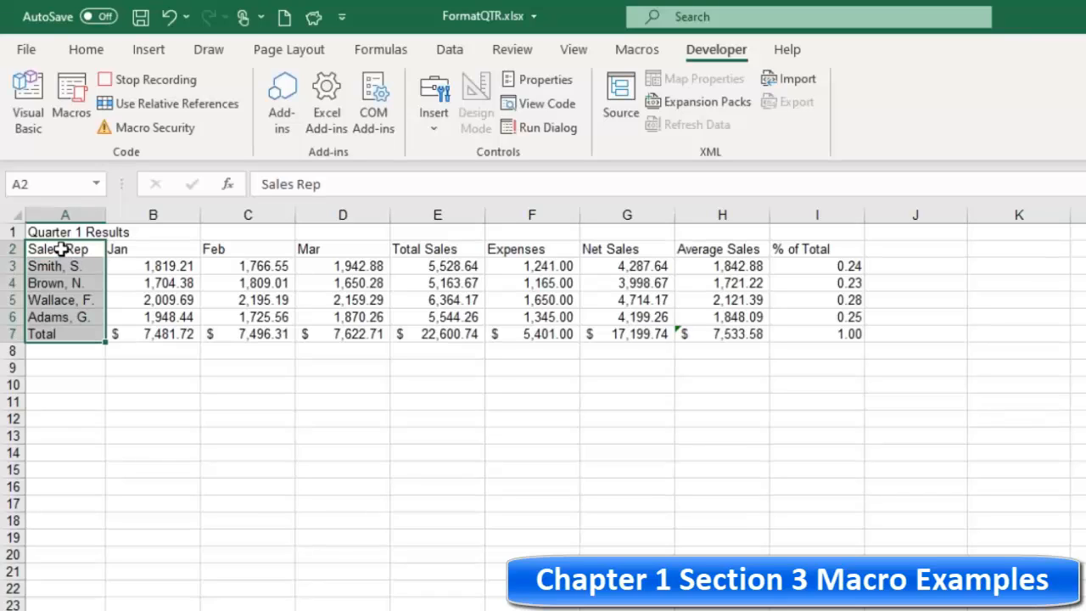
{"action": "left_click", "coordinate": [88, 51]}
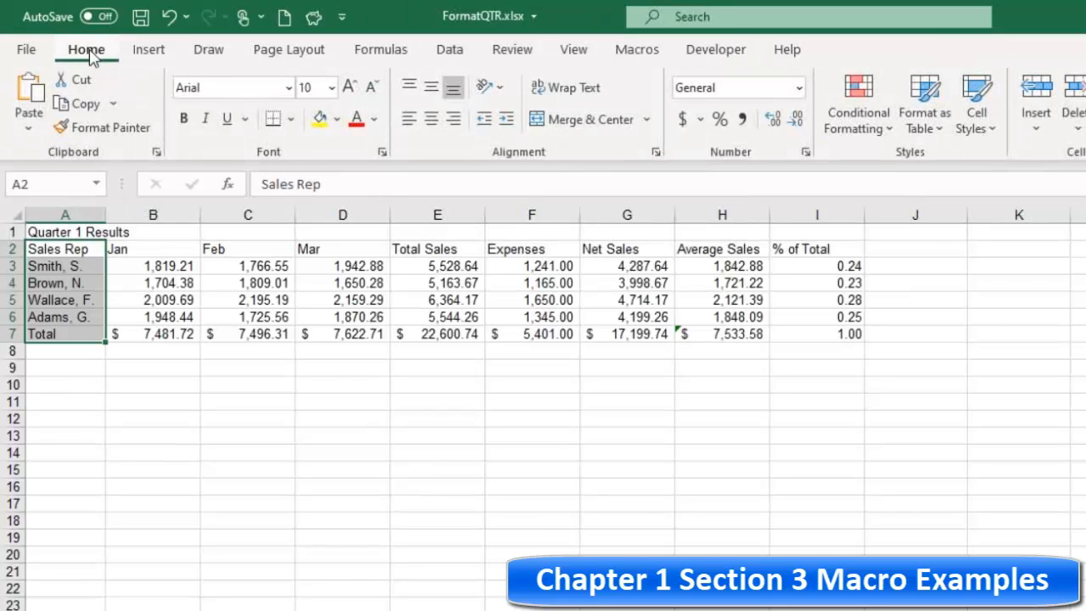
{"action": "left_click", "coordinate": [337, 119]}
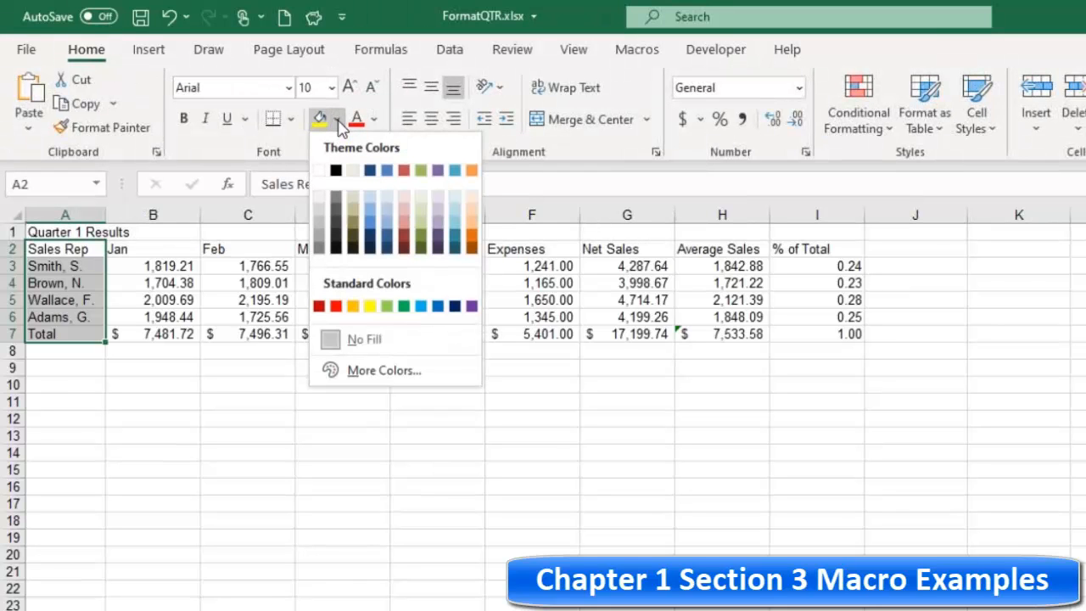
{"action": "left_click", "coordinate": [371, 211]}
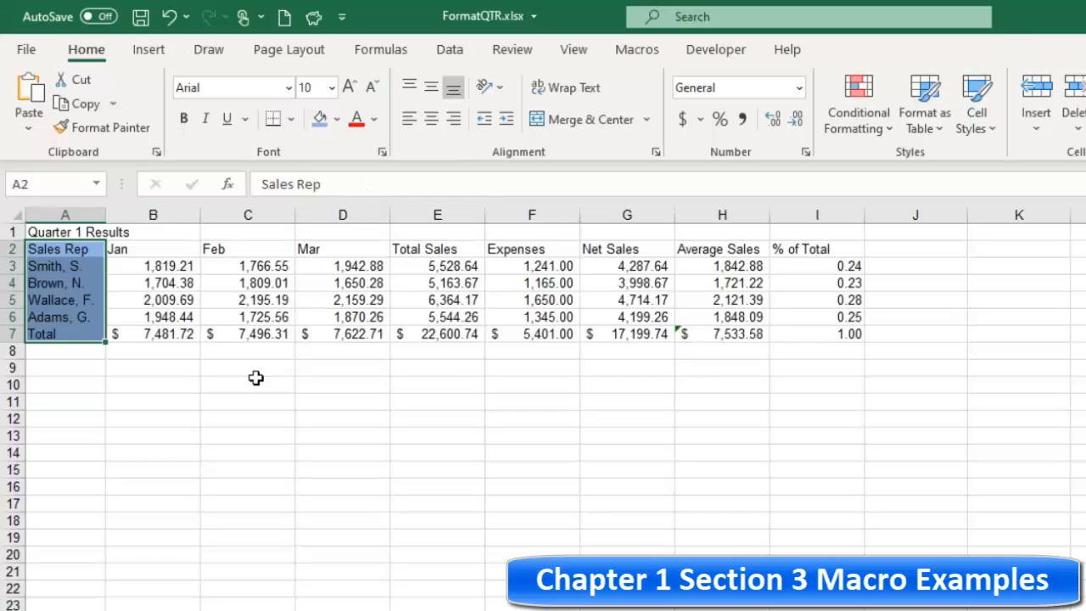
Apply the same blue fill to the header row A2:I2, extending the selection to the last filled column.
{"action": "left_click", "coordinate": [66, 252]}
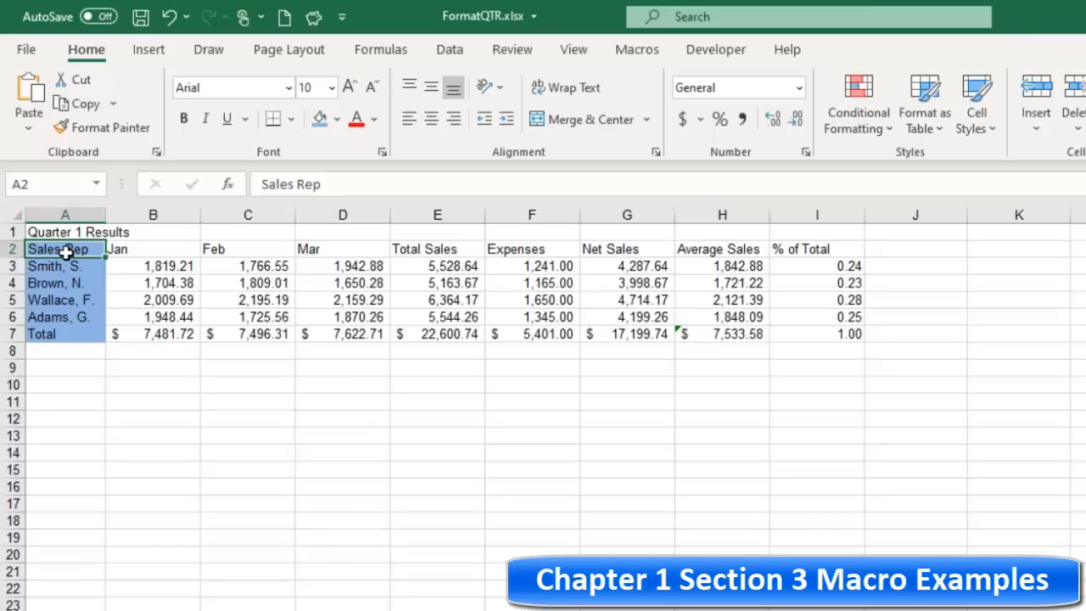
{"action": "key", "text": "ctrl+shift+Right"}
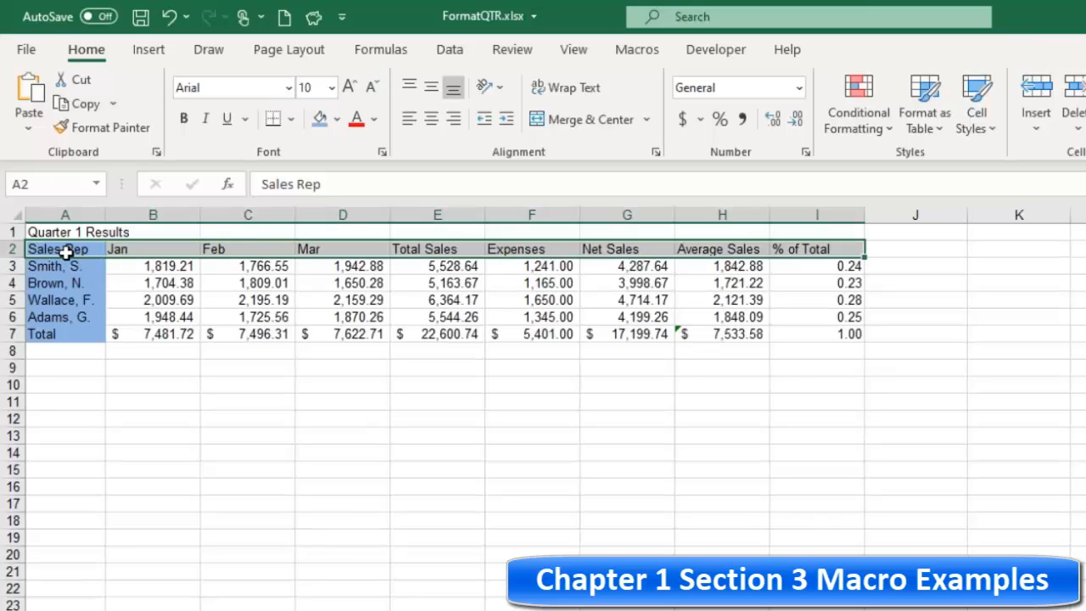
{"action": "left_click", "coordinate": [319, 121]}
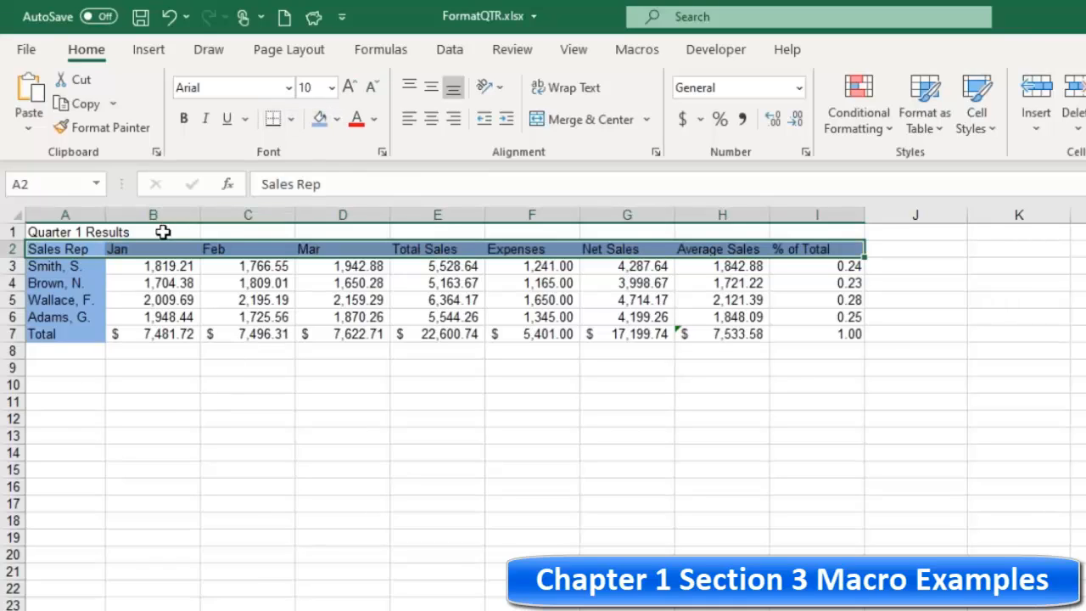
Format the figures in B3:H7 as Currency, leaving the % of Total column out of the selection.
{"action": "left_click", "coordinate": [161, 265]}
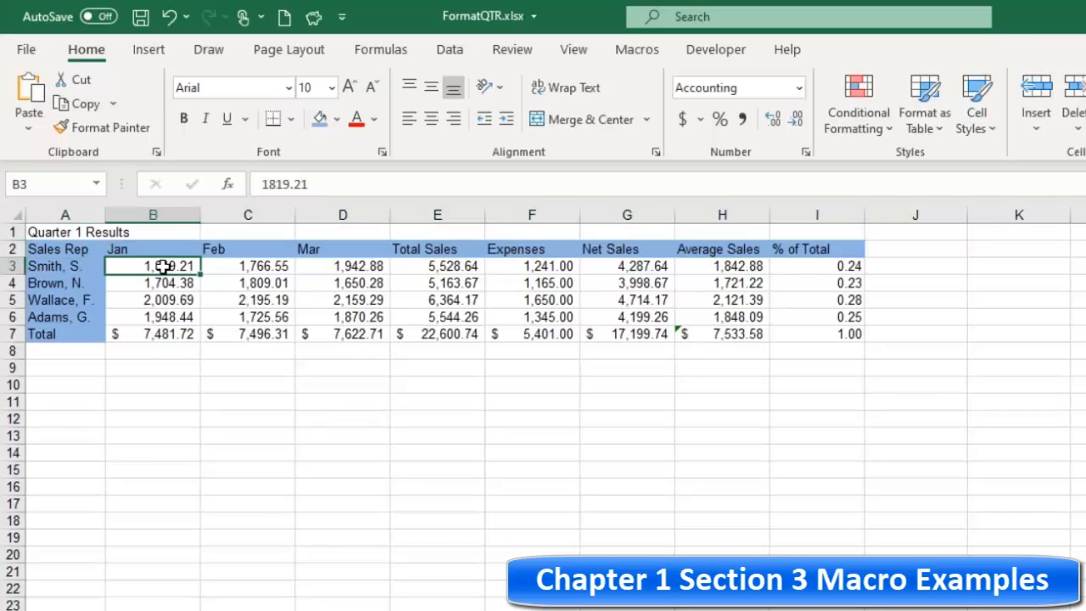
{"action": "key", "text": "ctrl+shift+Down"}
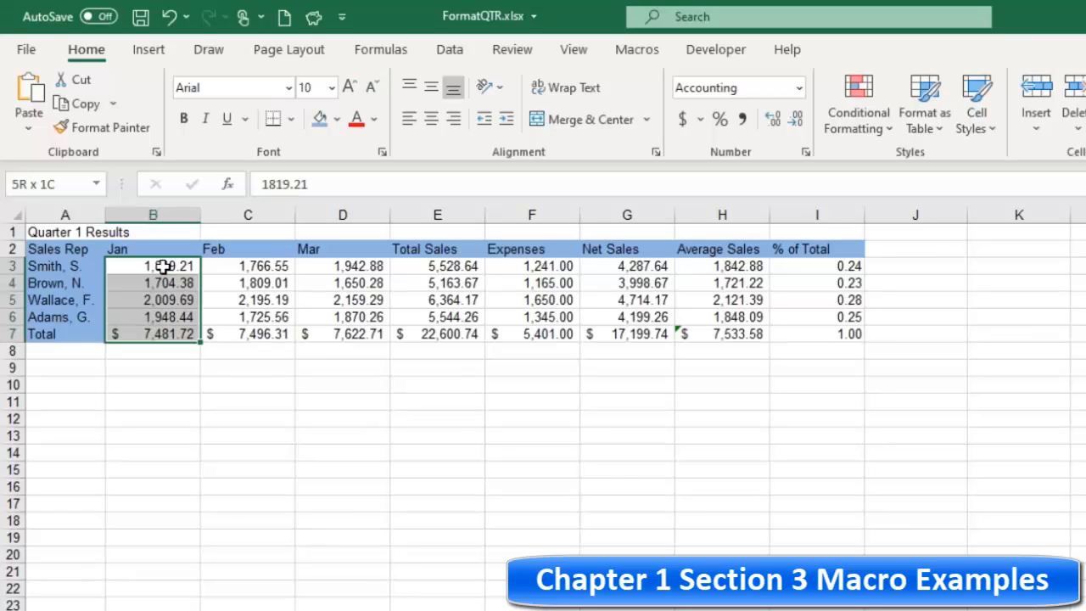
{"action": "key", "text": "ctrl+shift+Right"}
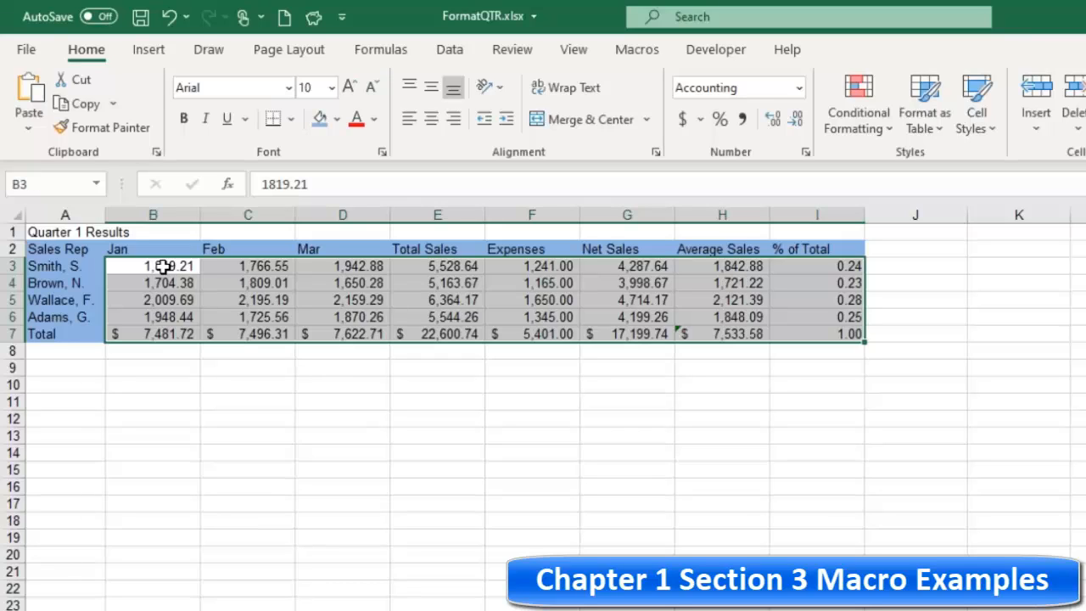
{"action": "key", "text": "shift+Left"}
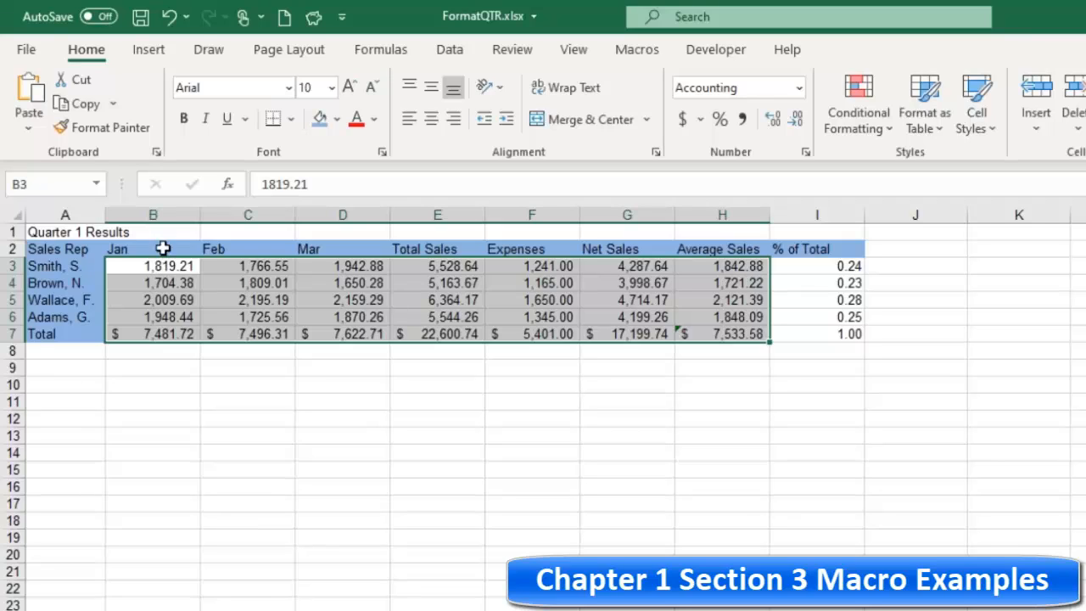
{"action": "left_click", "coordinate": [799, 88]}
{"action": "left_click", "coordinate": [749, 223]}
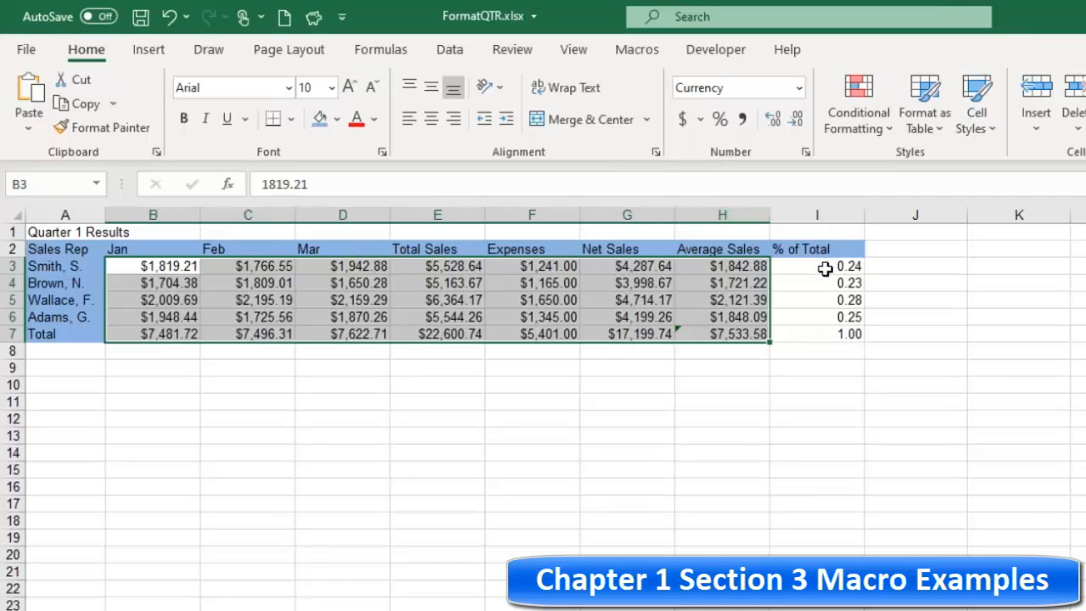
Format the % of Total figures in I3:I7 as percentages, extending the selection cell by cell from I3.
{"action": "left_click", "coordinate": [824, 268]}
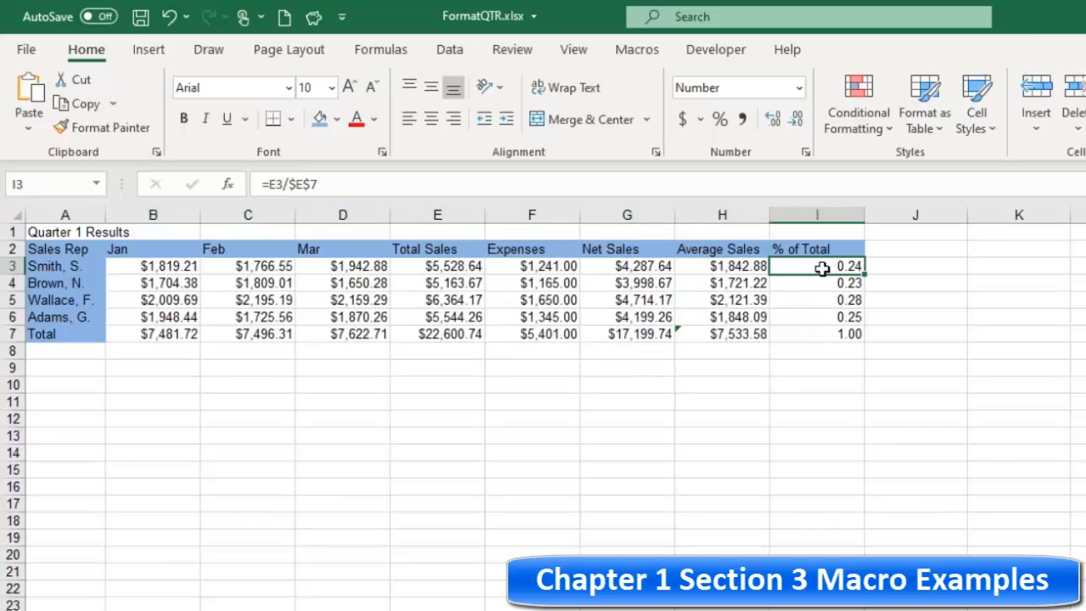
{"action": "key", "text": "shift+Down"}
{"action": "key", "text": "shift+Down"}
{"action": "key", "text": "shift+Down"}
{"action": "key", "text": "shift+Down"}
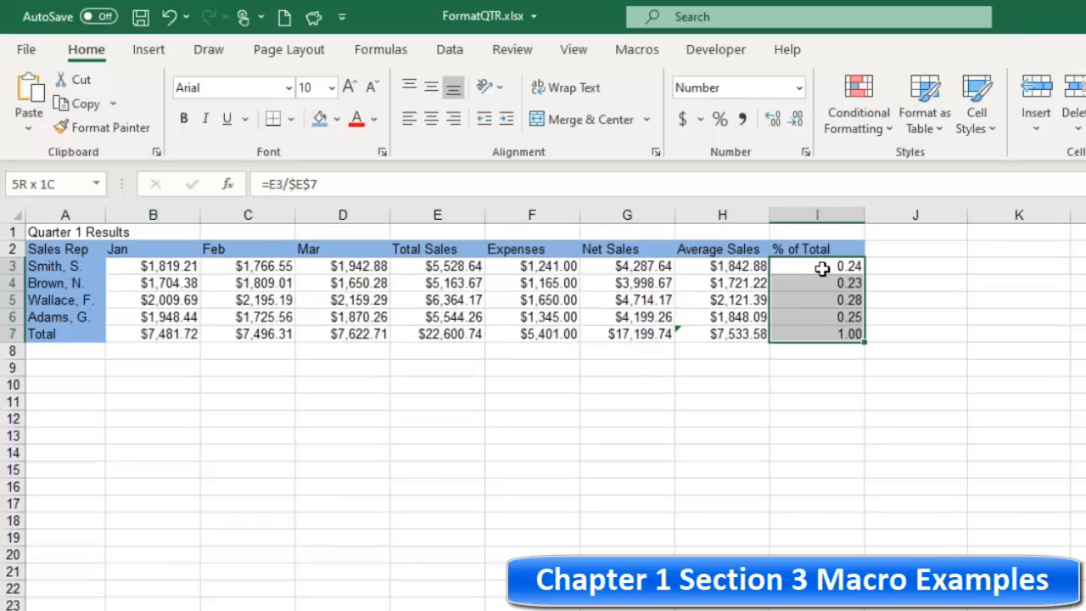
{"action": "left_click", "coordinate": [719, 119]}
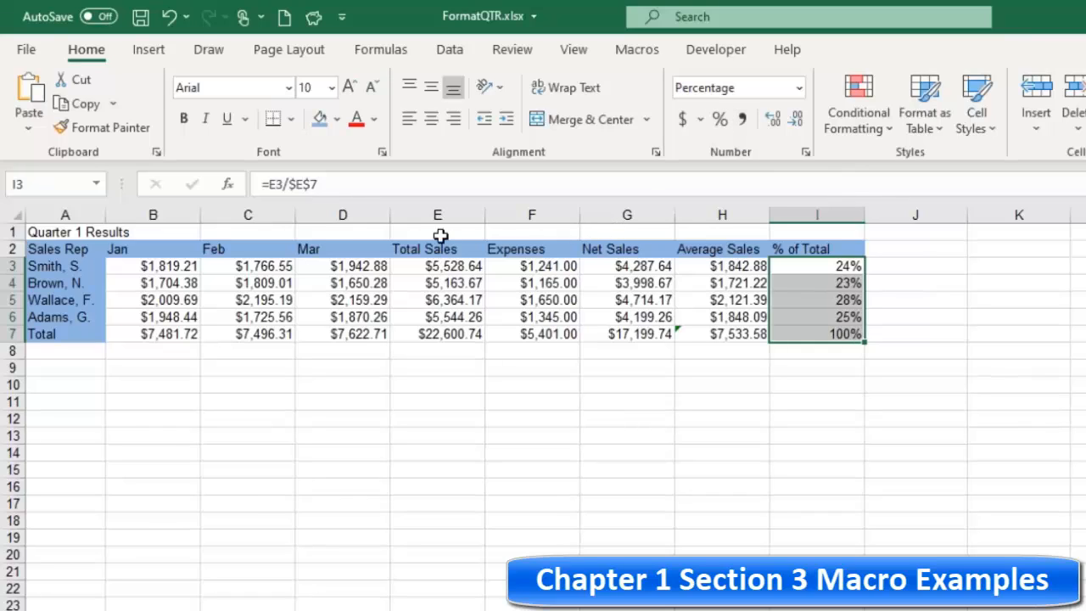
Apply All Borders to the table A2:I7, extending the selection from the Sales Rep header to the last filled row and column.
{"action": "left_click", "coordinate": [53, 248]}
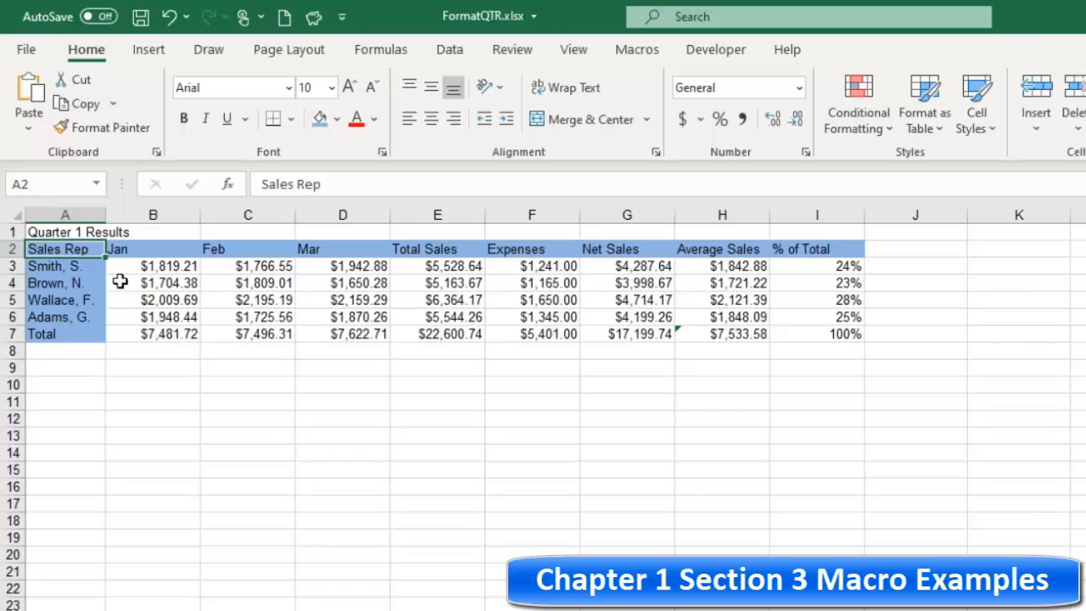
{"action": "key", "text": "ctrl+shift+Down"}
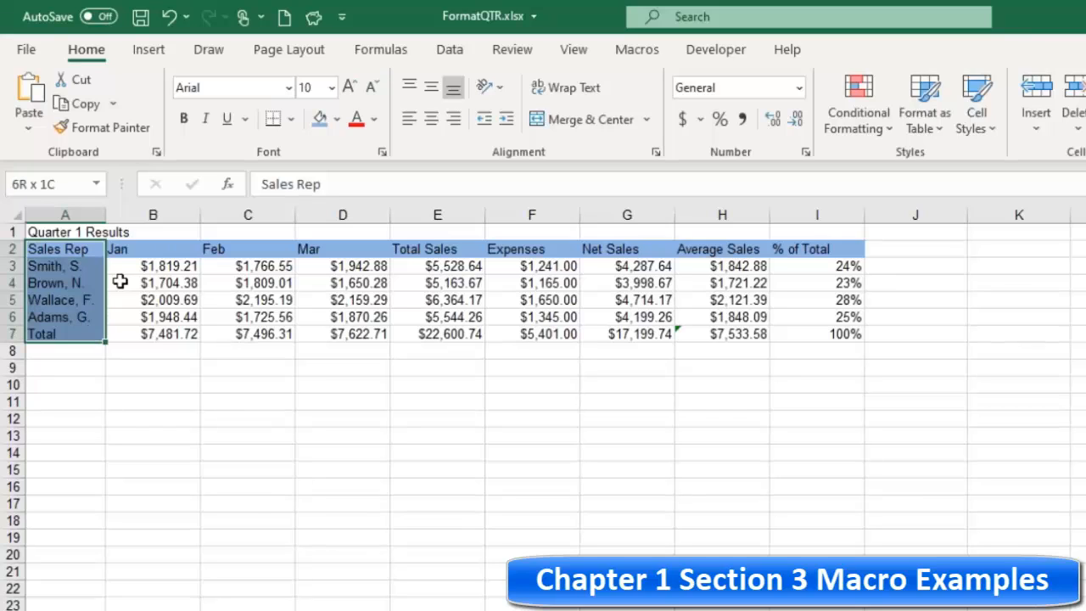
{"action": "key", "text": "ctrl+shift+Right"}
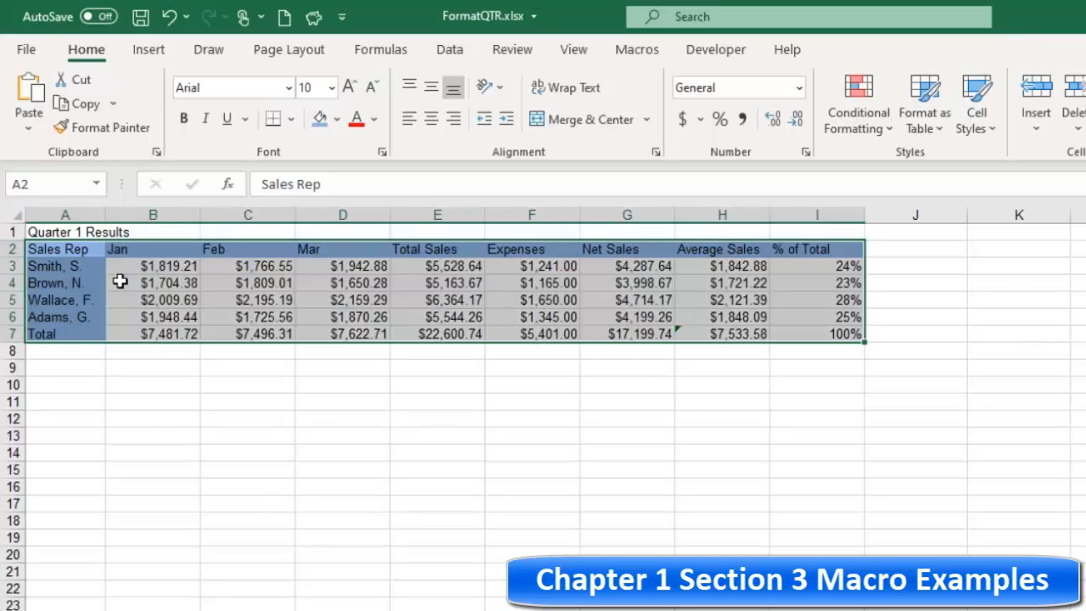
{"action": "left_click", "coordinate": [290, 119]}
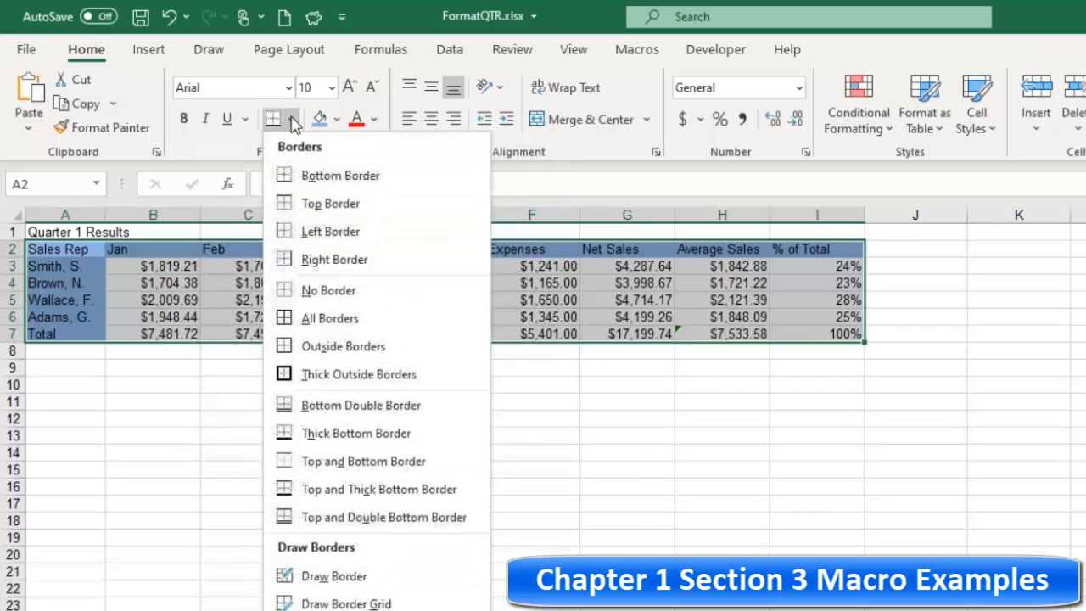
{"action": "left_click", "coordinate": [346, 327]}
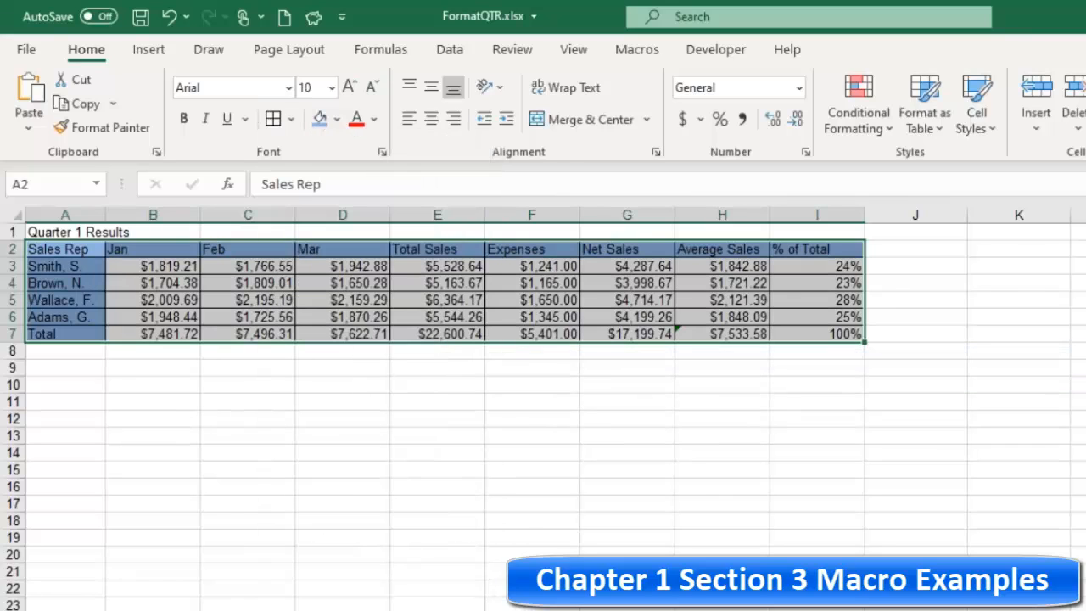
Make the title in A1 bold and increase its font size to 16.
{"action": "left_click", "coordinate": [58, 232]}
{"action": "left_click", "coordinate": [184, 119]}
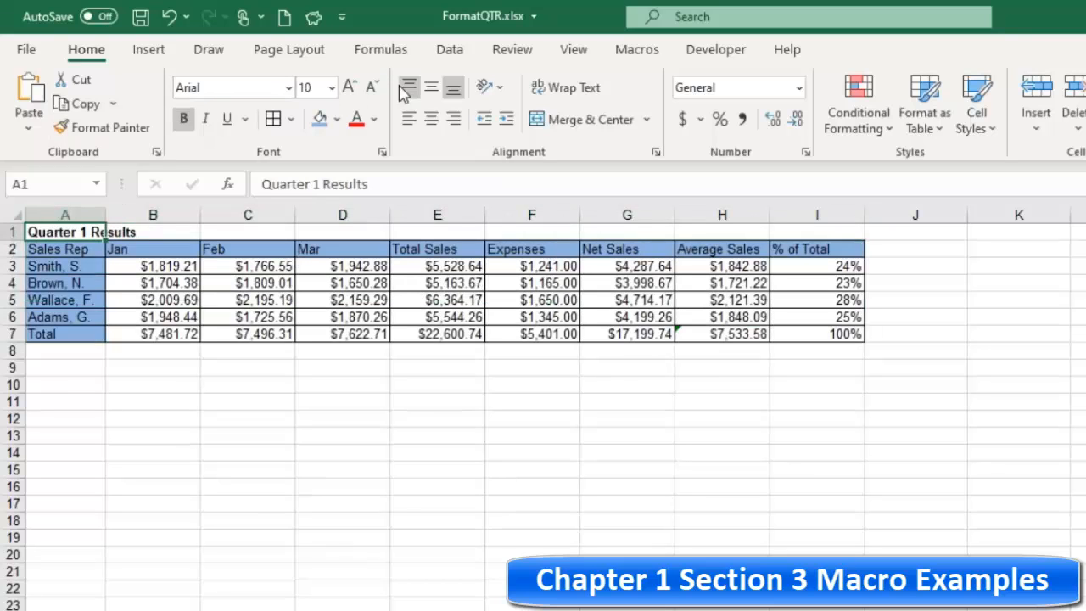
{"action": "left_click", "coordinate": [349, 87]}
{"action": "left_click", "coordinate": [349, 88]}
{"action": "left_click", "coordinate": [349, 87]}
{"action": "left_click", "coordinate": [348, 87]}
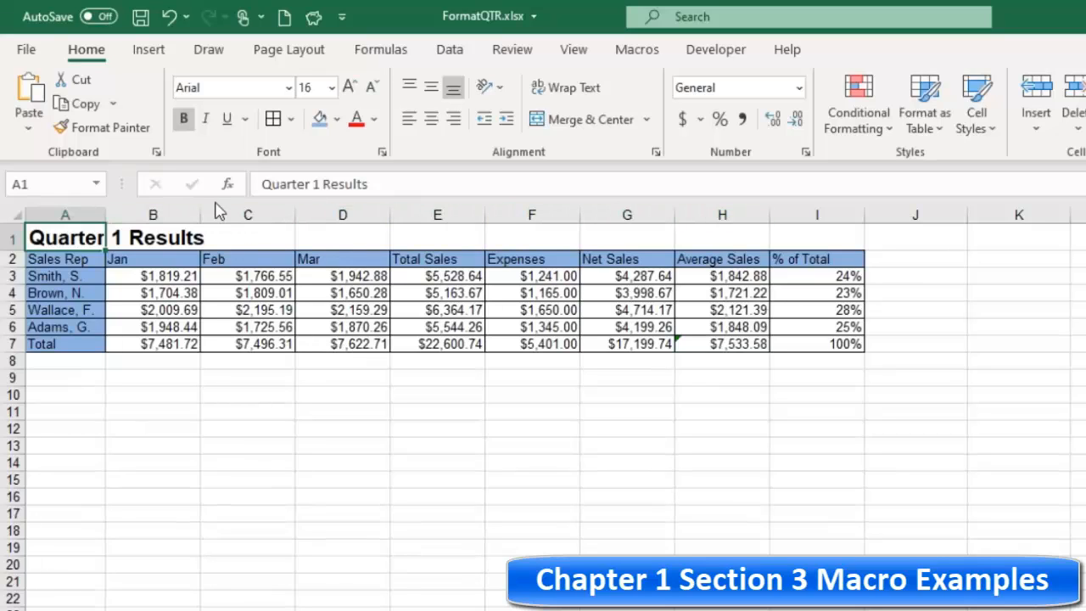
Widen columns B through I together to one equal, slightly larger width.
{"action": "left_click_drag", "start_coordinate": [166, 212], "coordinate": [810, 215]}
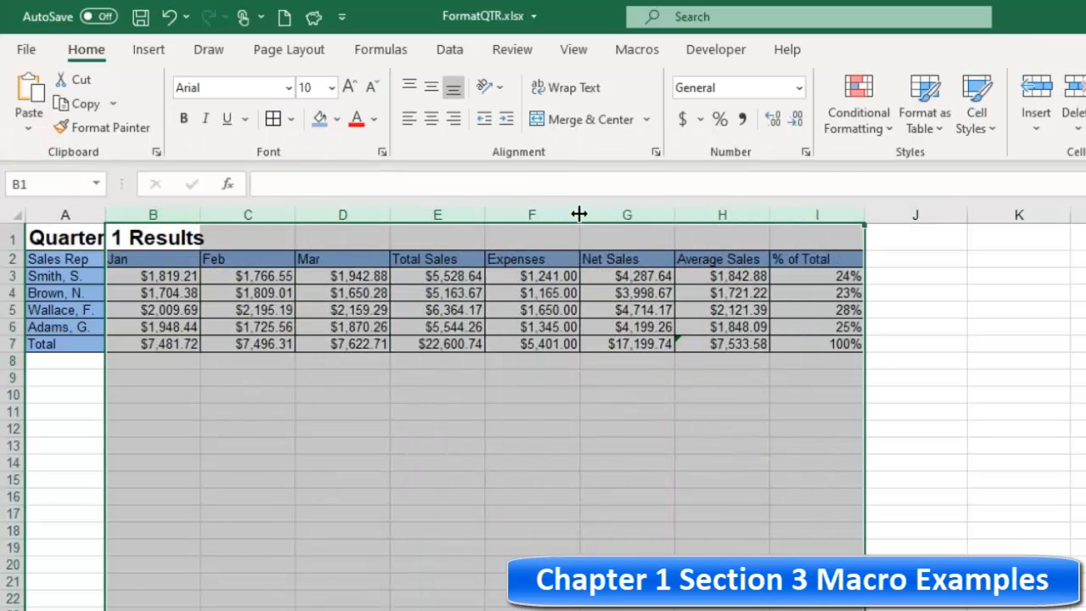
{"action": "left_click_drag", "start_coordinate": [579, 214], "coordinate": [591, 214]}
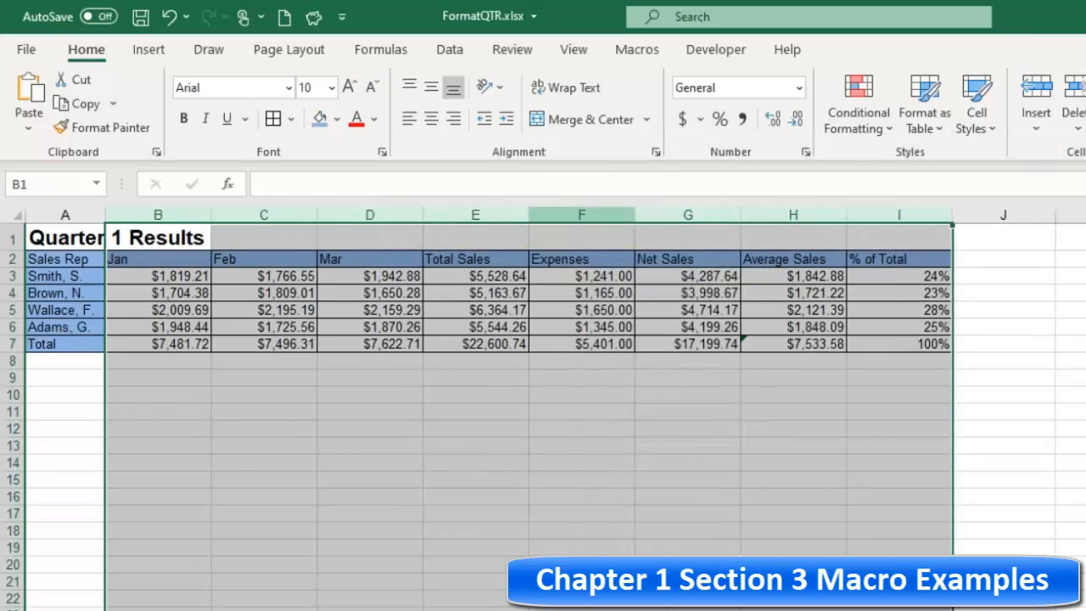
{"action": "left_click_drag", "start_coordinate": [634, 215], "coordinate": [640, 214]}
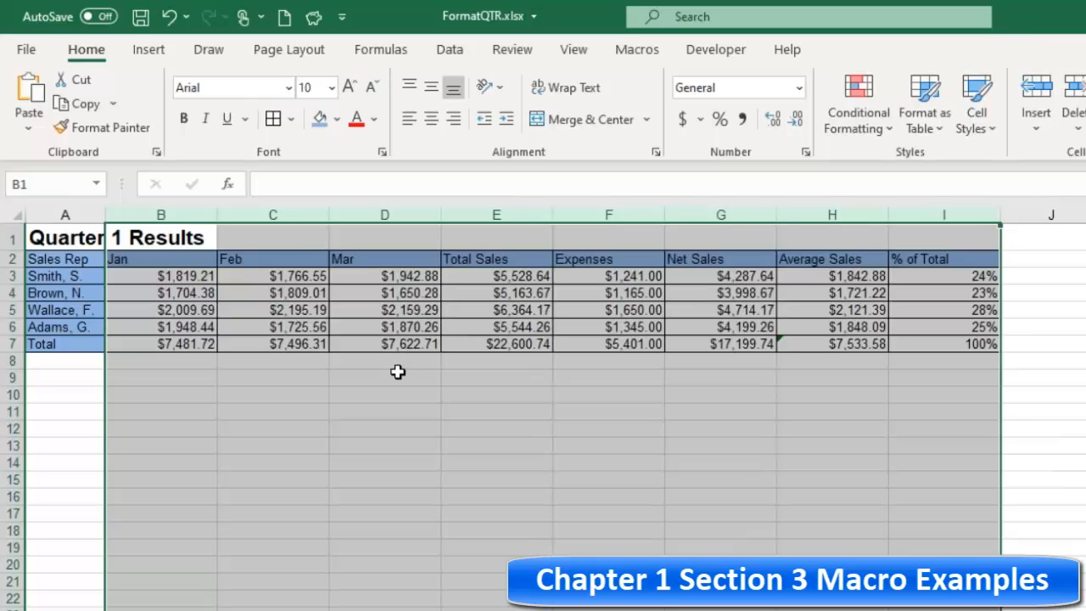
Select the empty cell D8 to clear the column selection and stop recording the macro.
{"action": "left_click", "coordinate": [384, 362]}
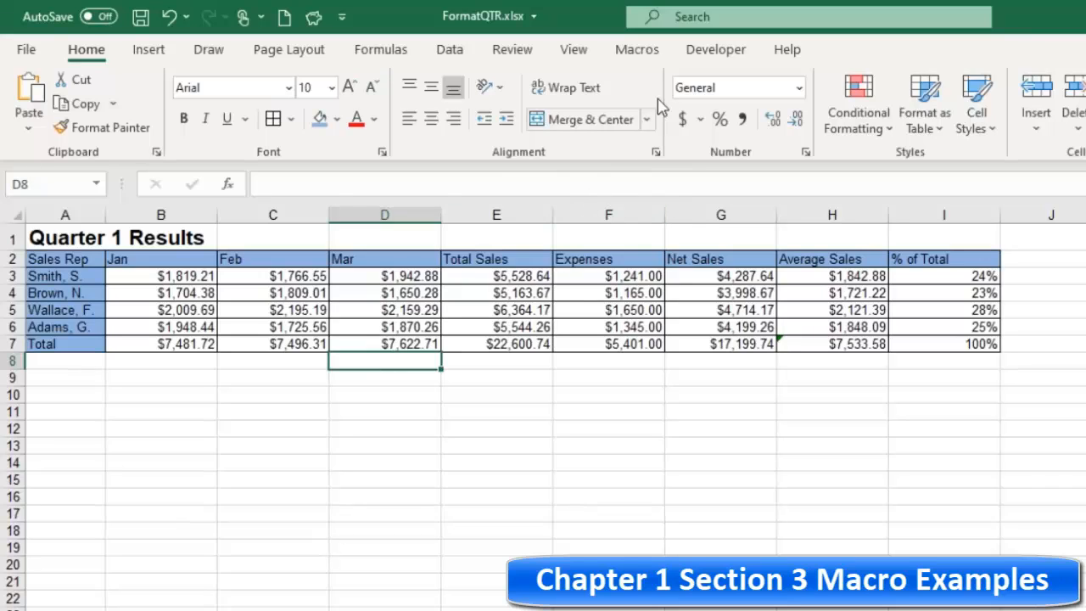
{"action": "left_click", "coordinate": [715, 54]}
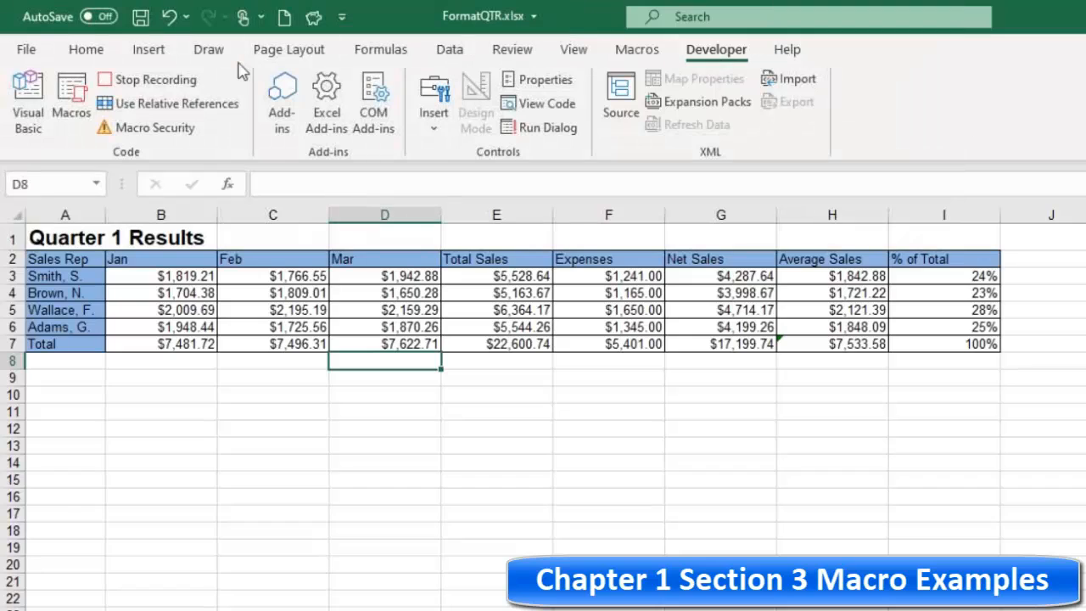
{"action": "left_click", "coordinate": [152, 79]}
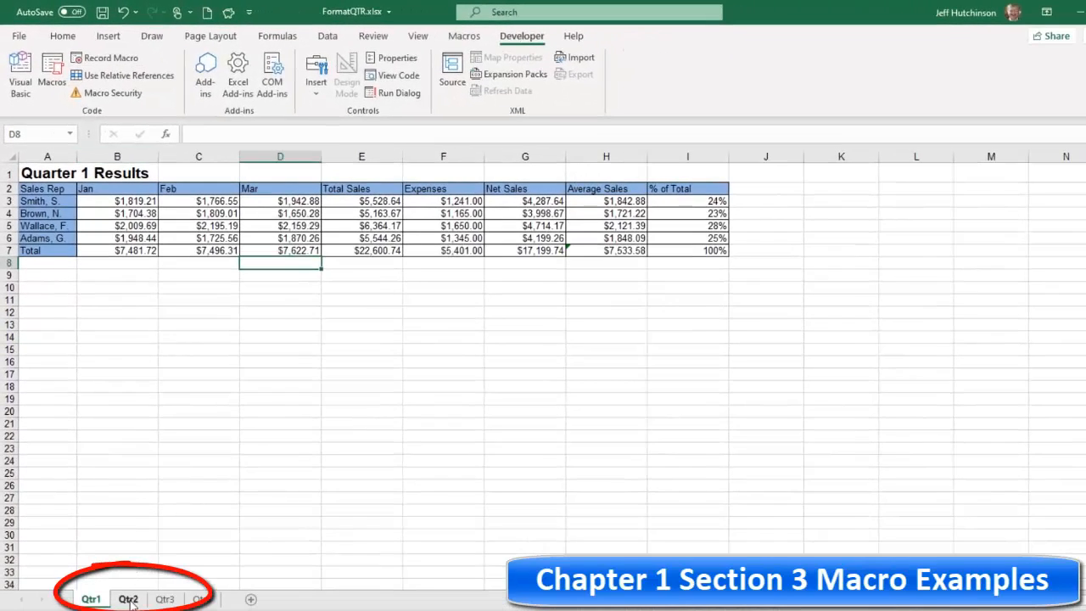
Run the FormatMe1 macro on the Qtr2 sheet, starting from an empty cell below the table.
{"action": "left_click", "coordinate": [128, 598]}
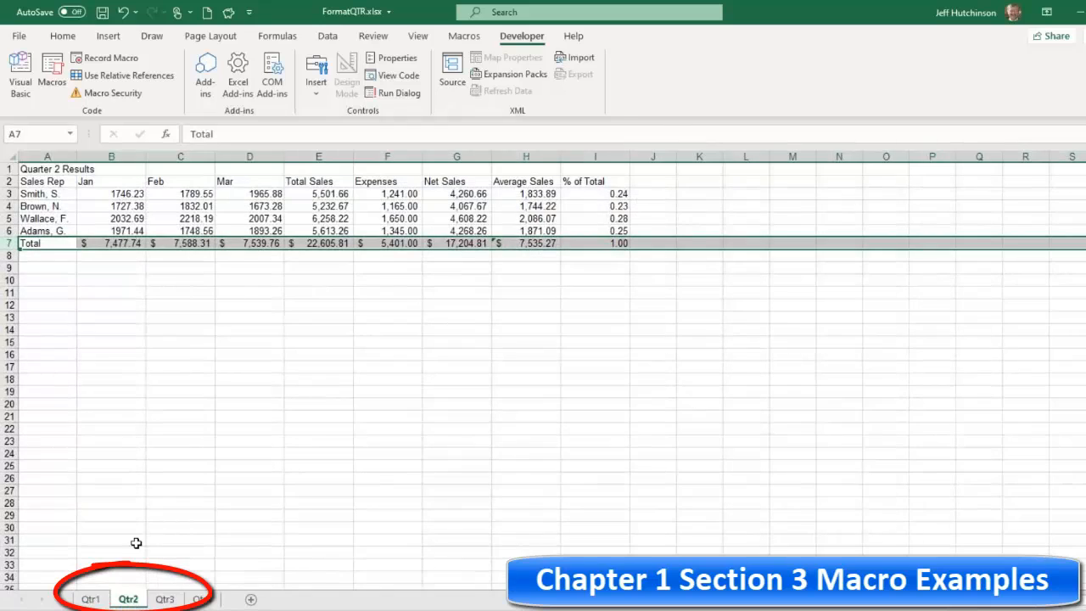
{"action": "left_click", "coordinate": [182, 352]}
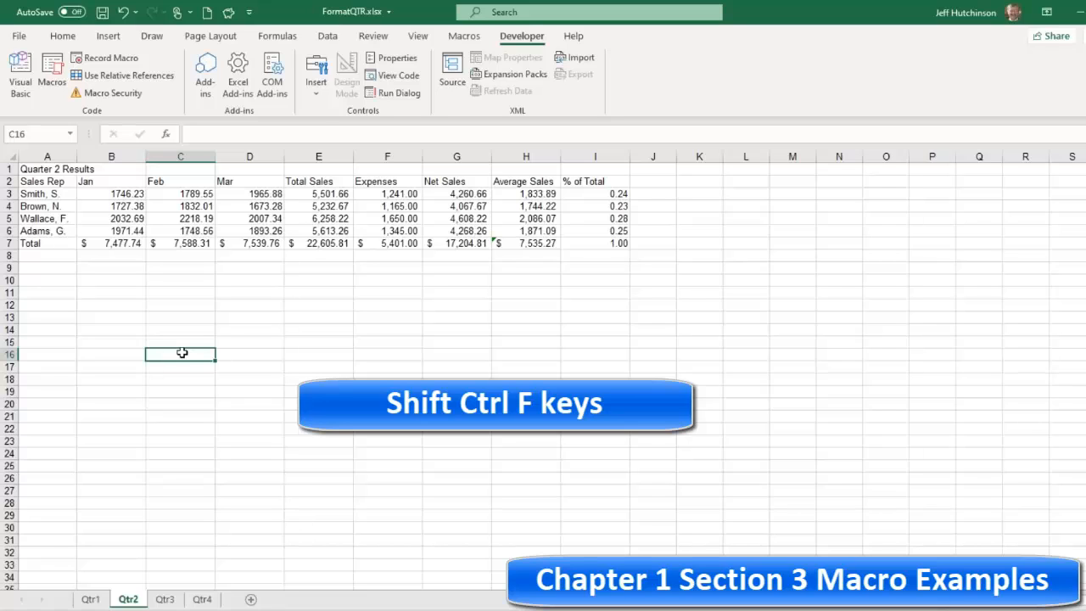
{"action": "key", "text": "ctrl+shift+f"}
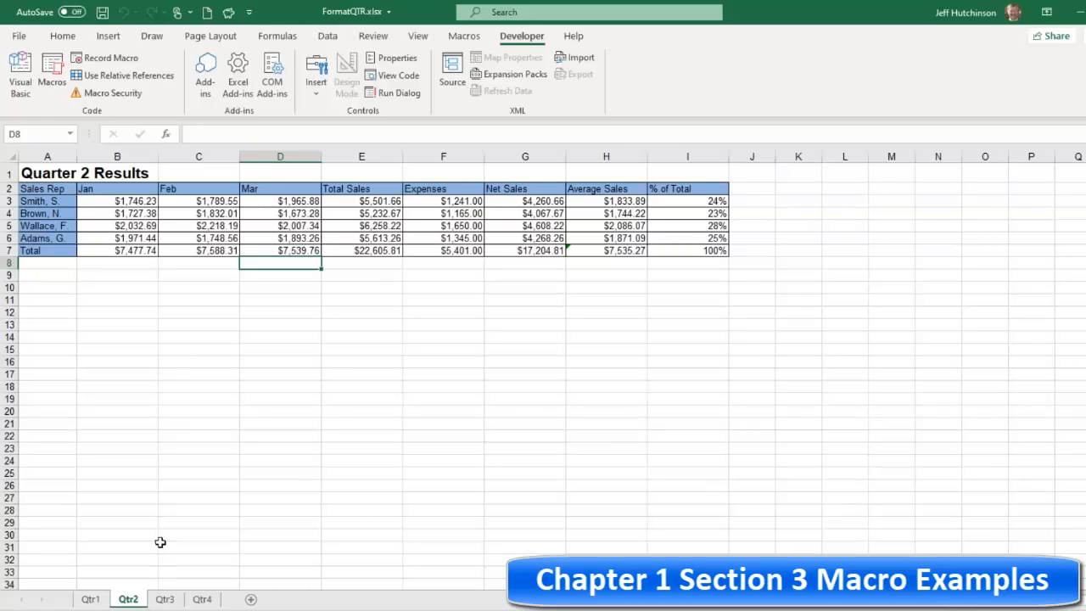
Run the FormatMe1 macro on the Qtr3 sheet with the empty cell C15 selected.
{"action": "left_click", "coordinate": [164, 599]}
{"action": "left_click", "coordinate": [162, 381]}
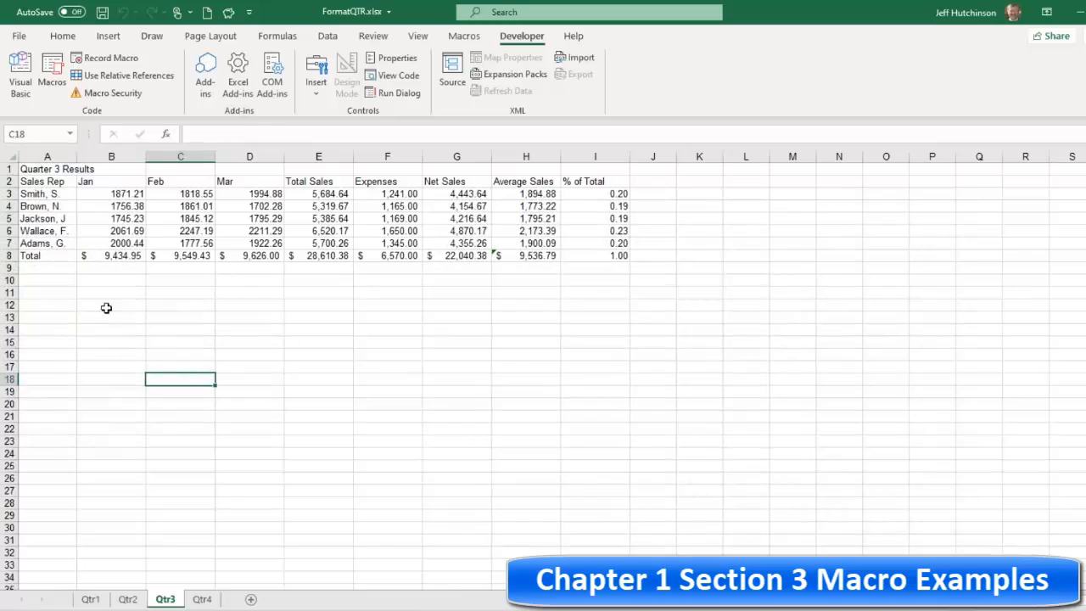
{"action": "left_click", "coordinate": [167, 339]}
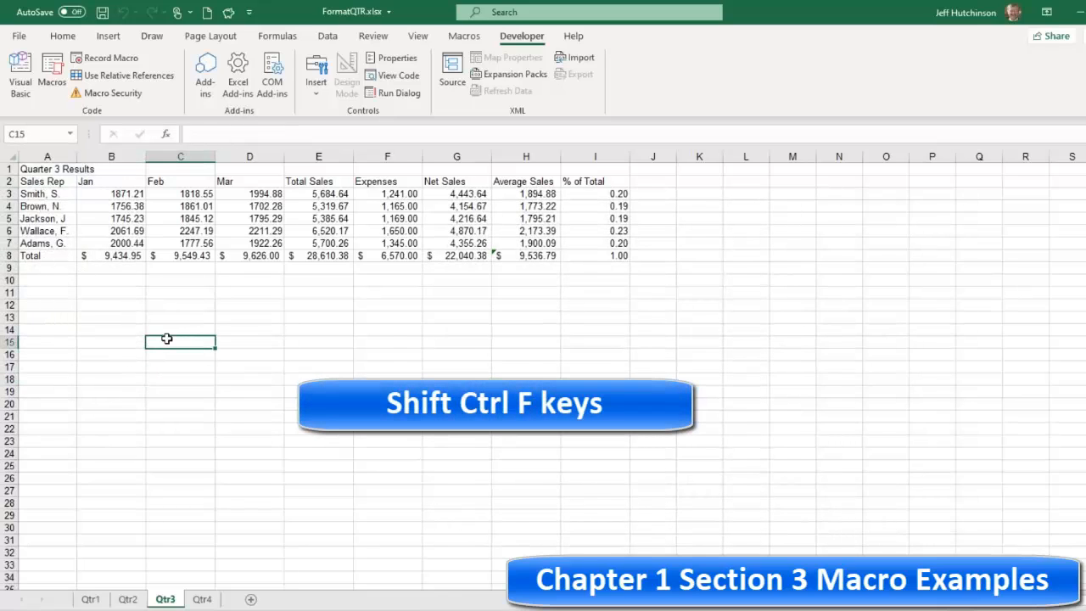
{"action": "key", "text": "ctrl+shift+f"}
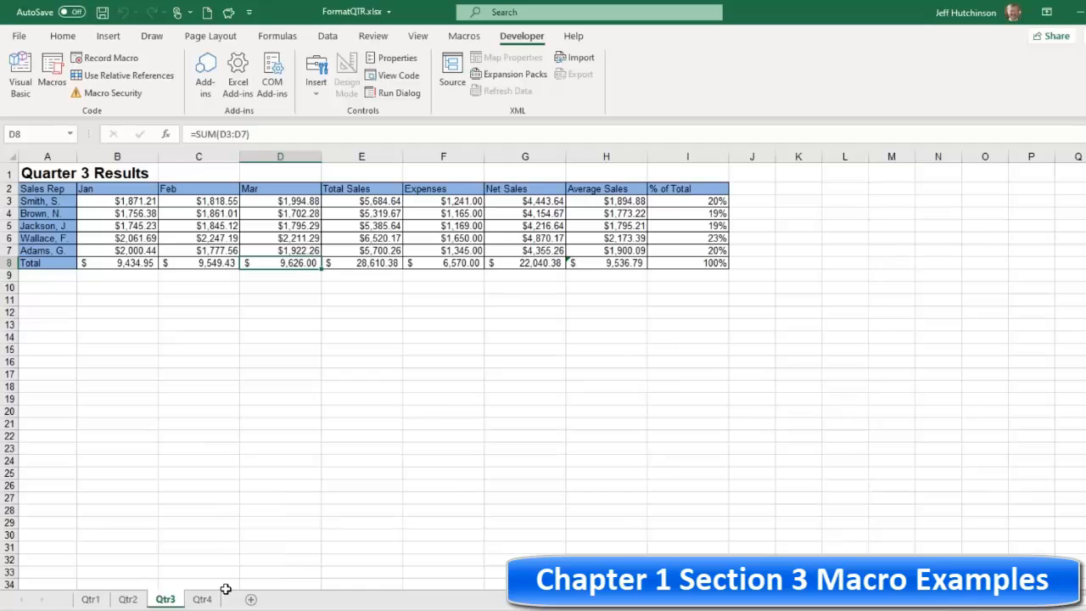
Run the FormatMe1 macro on the Qtr4 sheet with the empty cell C21 selected.
{"action": "left_click", "coordinate": [201, 599]}
{"action": "left_click", "coordinate": [178, 415]}
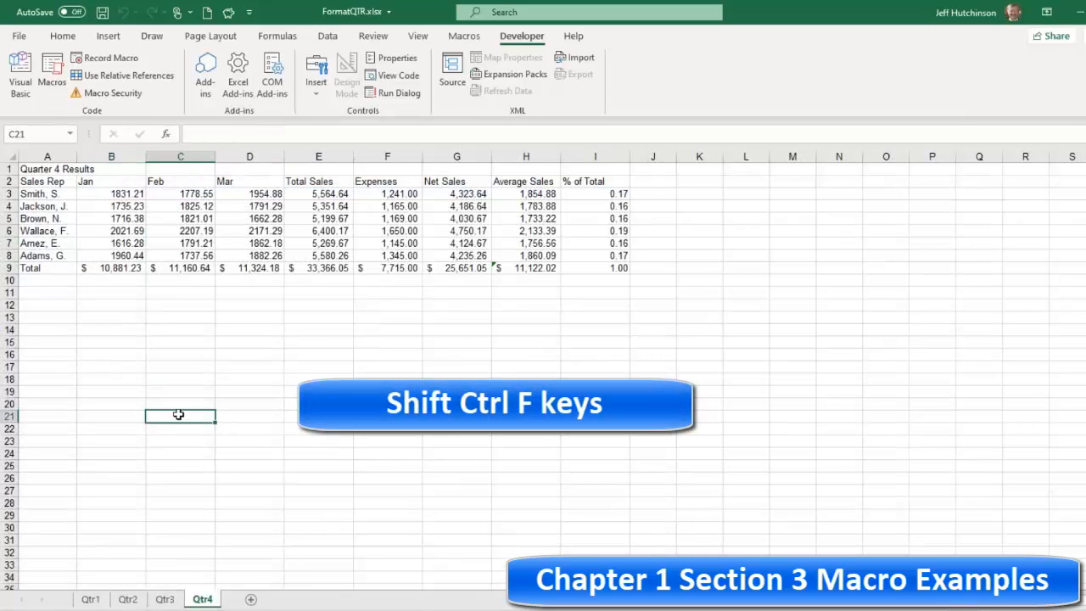
{"action": "key", "text": "ctrl+shift+f"}
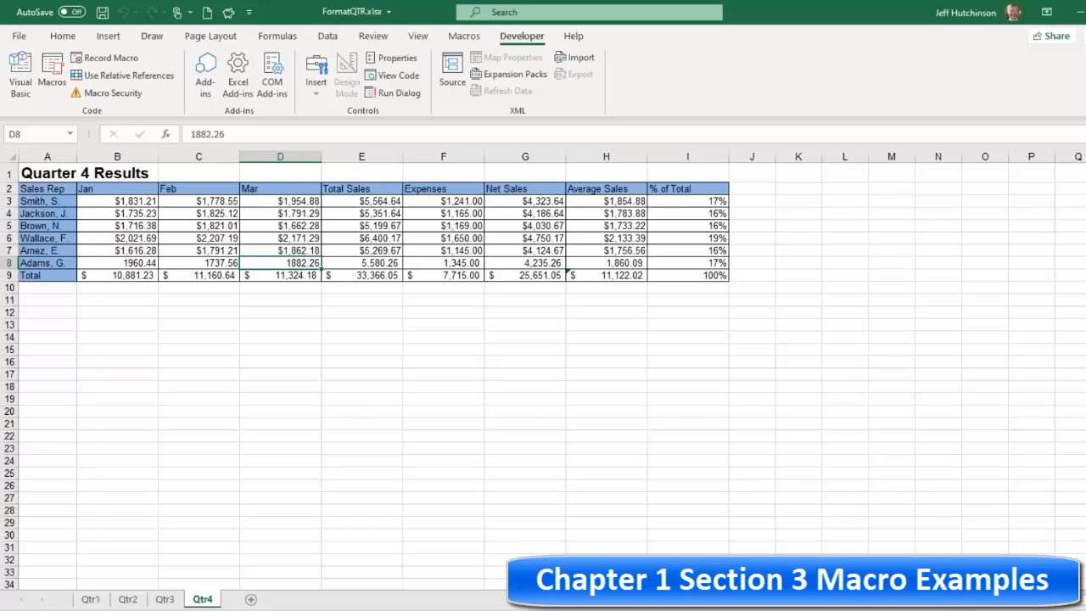
On the Qtr1 sheet, select the whole current region from inside the table and check how it treats the title cells A1:B1.
{"action": "left_click", "coordinate": [91, 600]}
{"action": "left_click", "coordinate": [161, 213]}
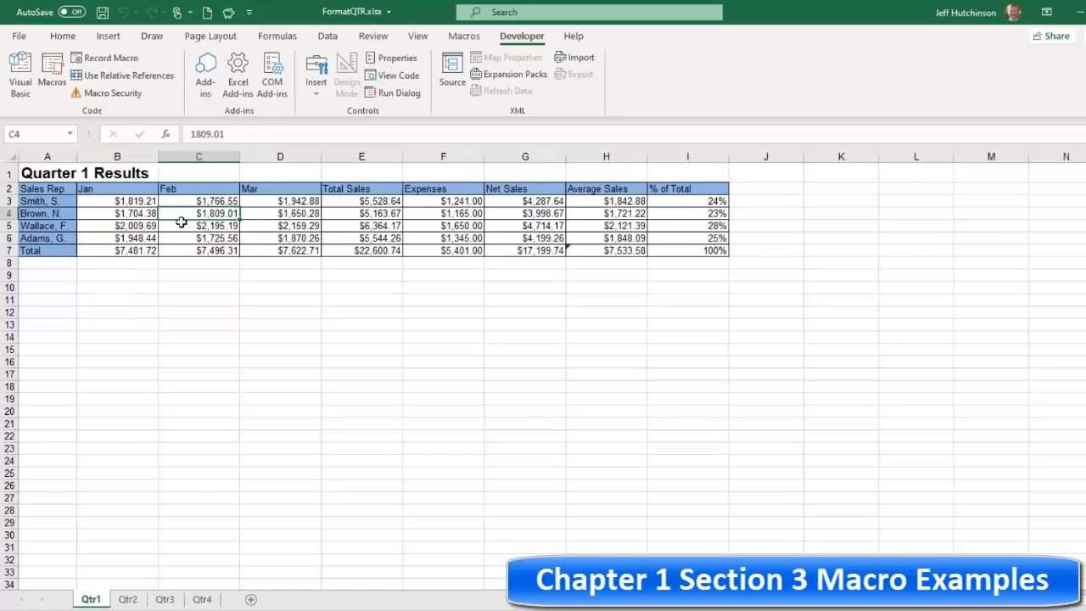
{"action": "key", "text": "ctrl+a"}
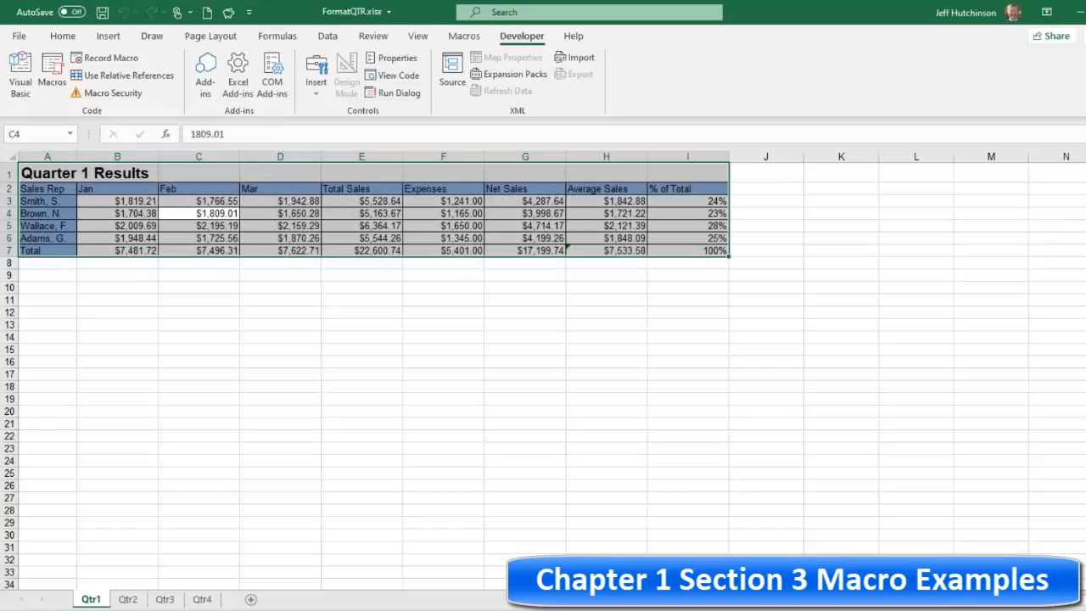
{"action": "left_click", "coordinate": [50, 172]}
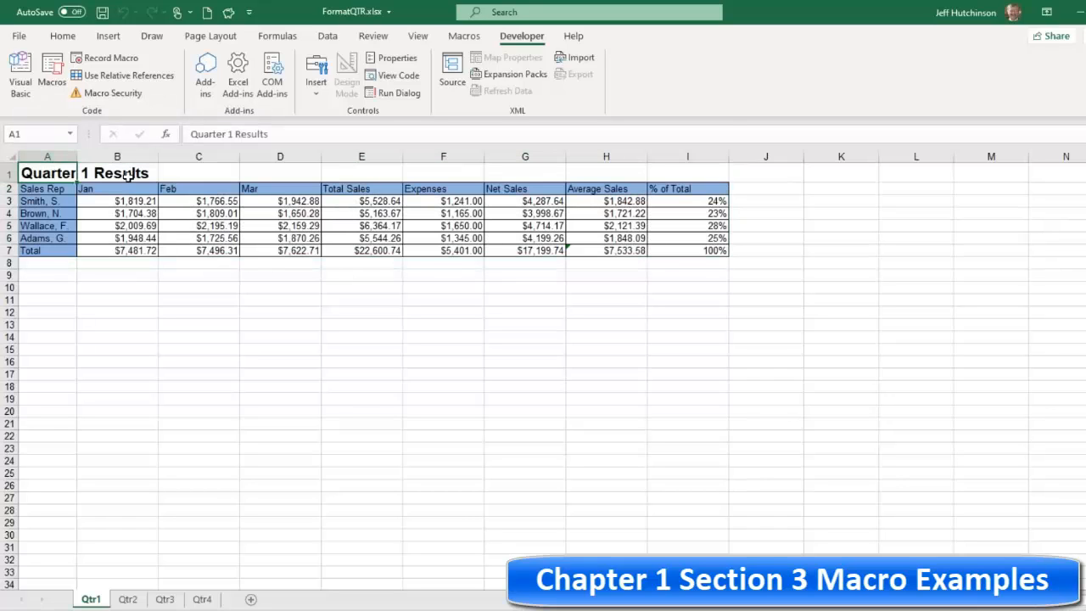
{"action": "left_click_drag", "start_coordinate": [47, 170], "coordinate": [107, 181]}
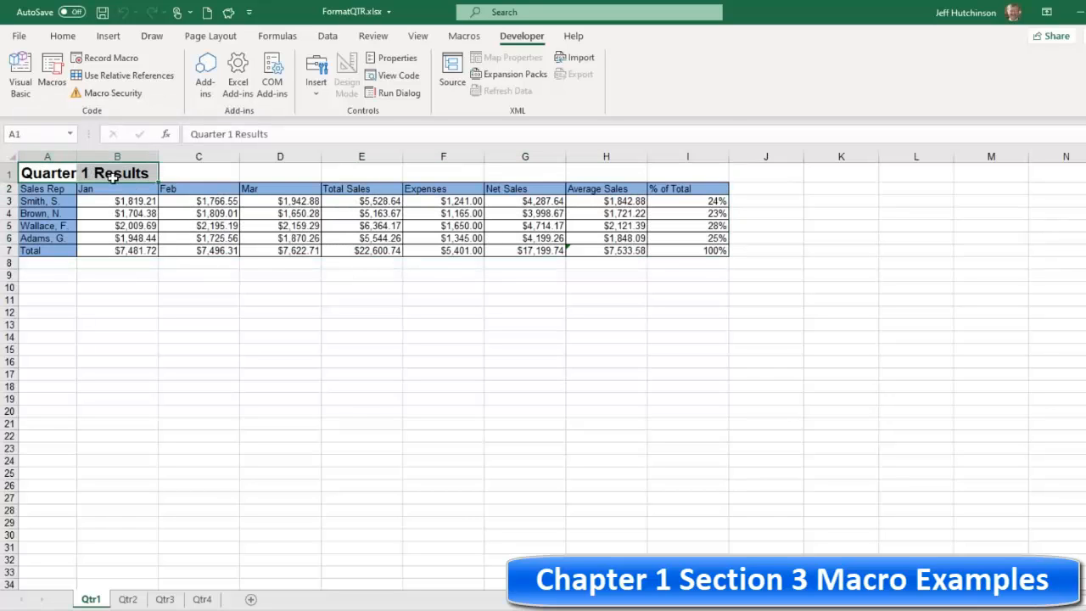
{"action": "left_click", "coordinate": [108, 212]}
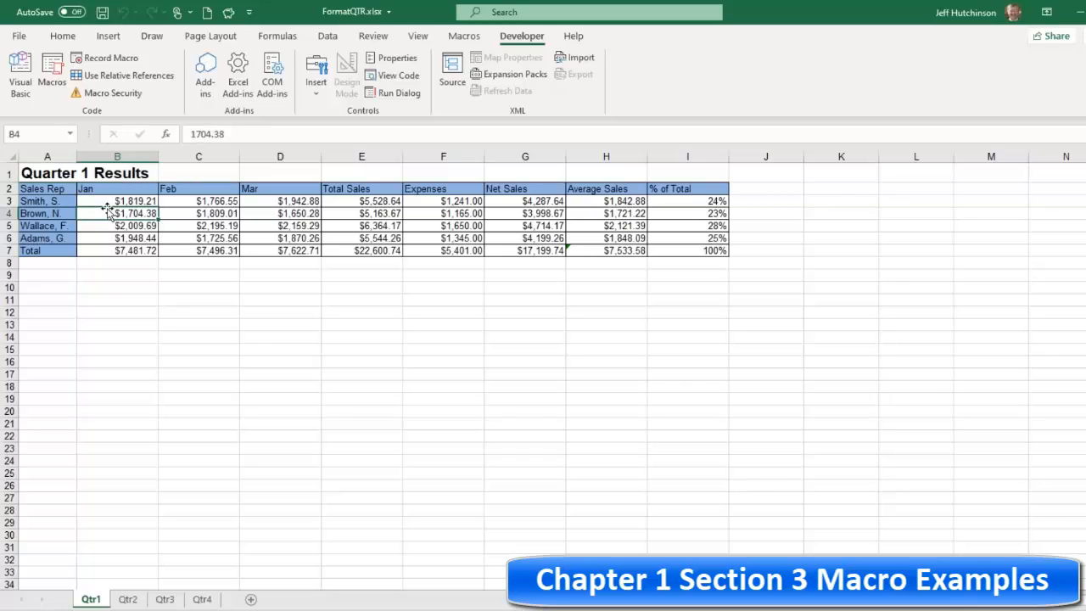
{"action": "key", "text": "ctrl+a"}
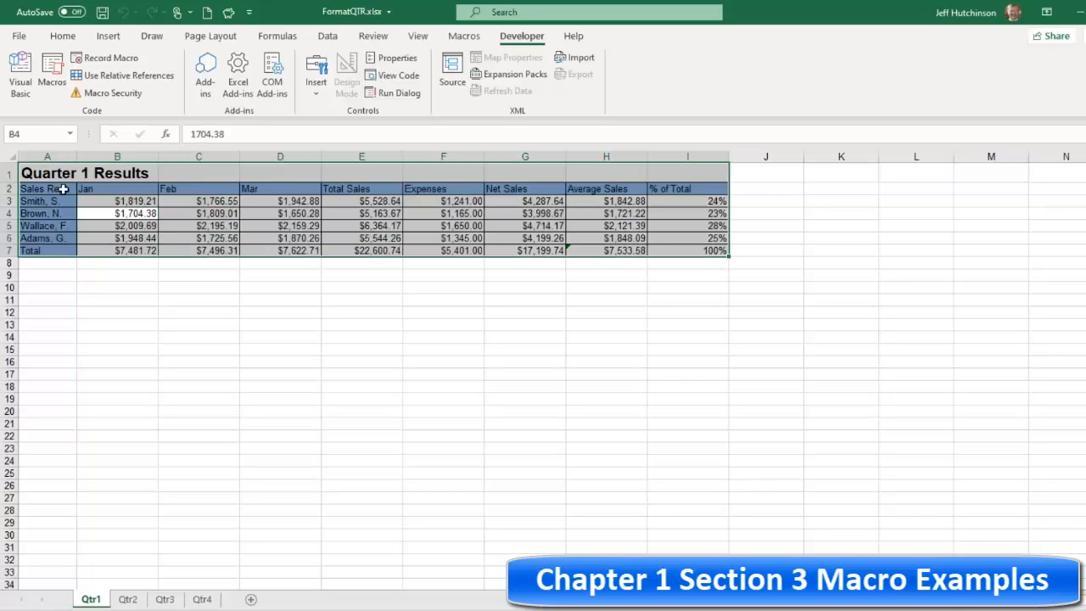
{"action": "left_click_drag", "start_coordinate": [49, 174], "coordinate": [137, 173]}
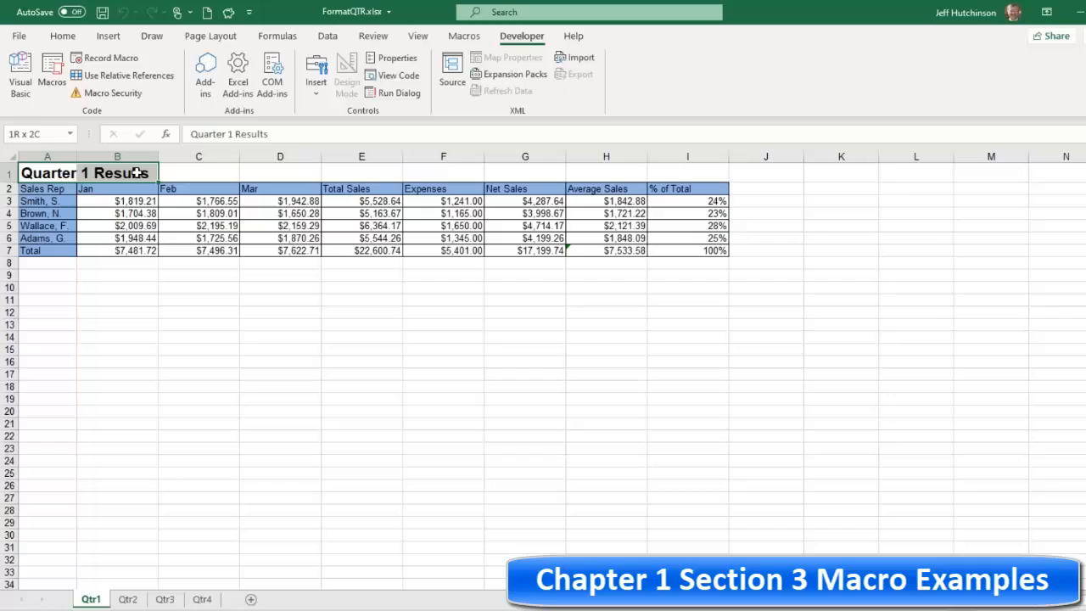
Check the selection of A2:I7 without the title, extending from the Sales Rep header to the last filled row and column.
{"action": "left_click", "coordinate": [46, 188]}
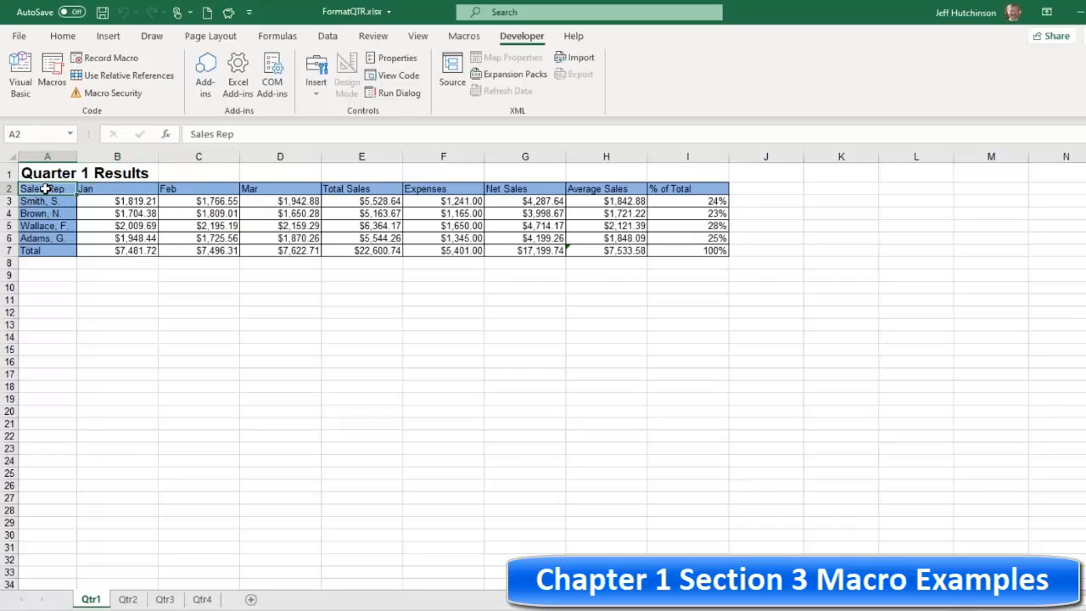
{"action": "key", "text": "ctrl+shift+Down"}
{"action": "key", "text": "ctrl+shift+Right"}
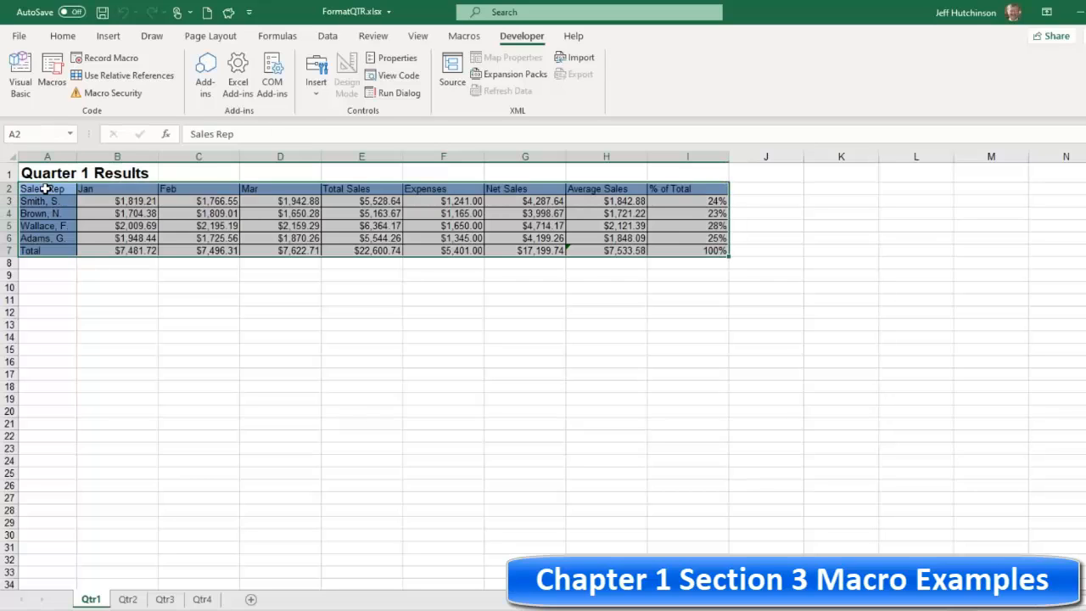
{"action": "left_click", "coordinate": [39, 172]}
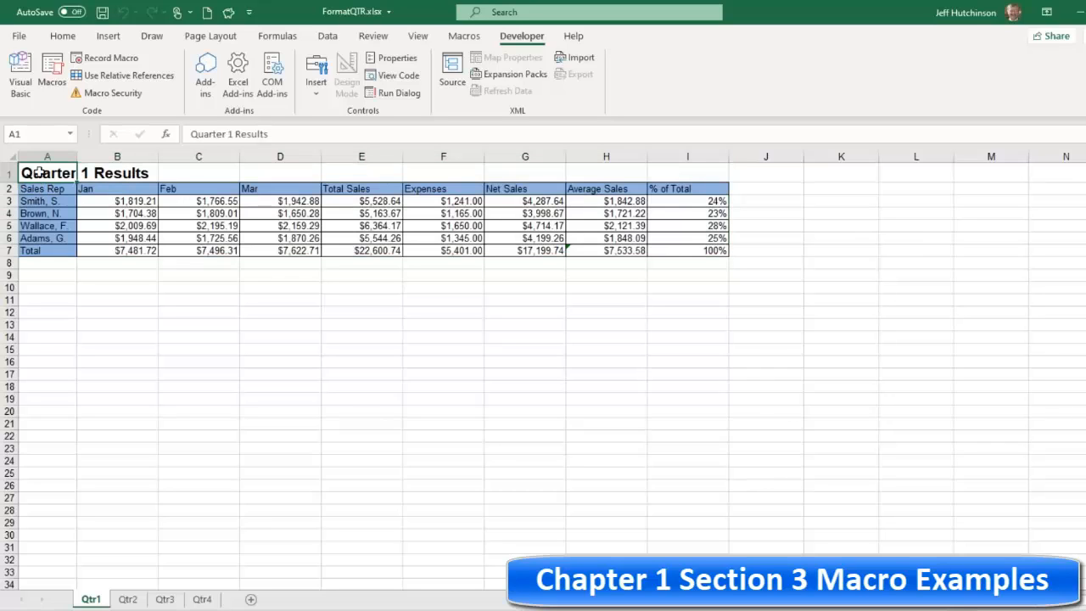
{"action": "left_click", "coordinate": [39, 189]}
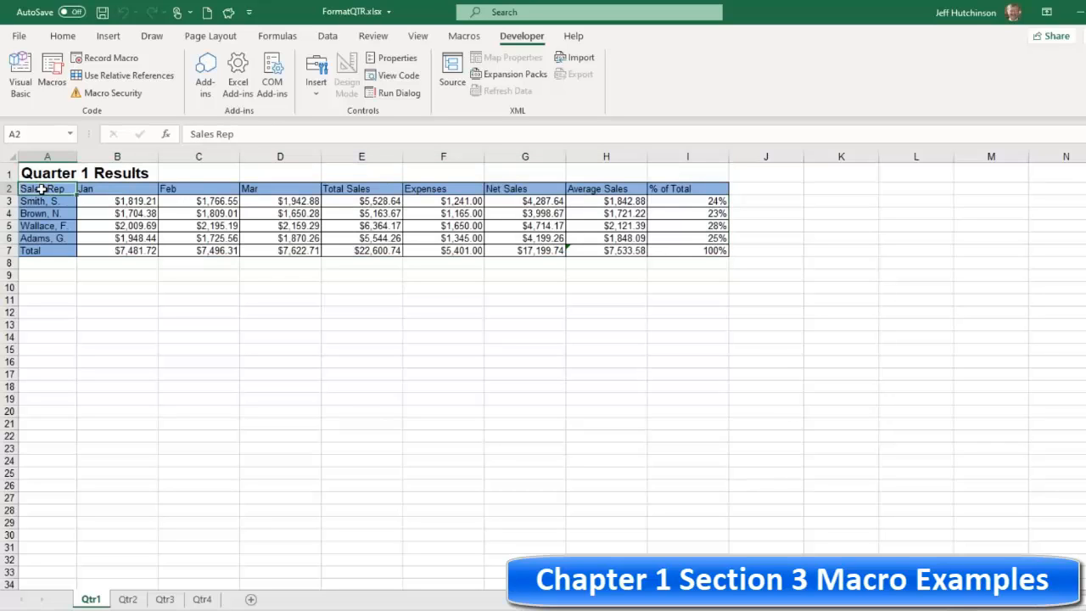
Check the current-region selection of the Qtr1 table starting from cell B4.
{"action": "left_click", "coordinate": [104, 199]}
{"action": "left_click", "coordinate": [146, 213]}
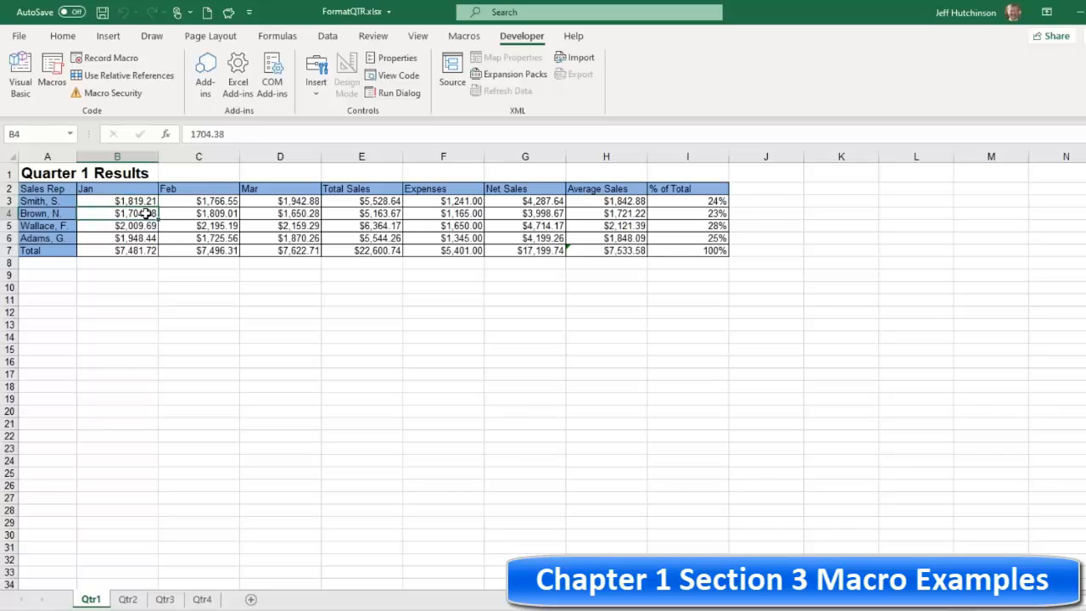
{"action": "key", "text": "ctrl+a"}
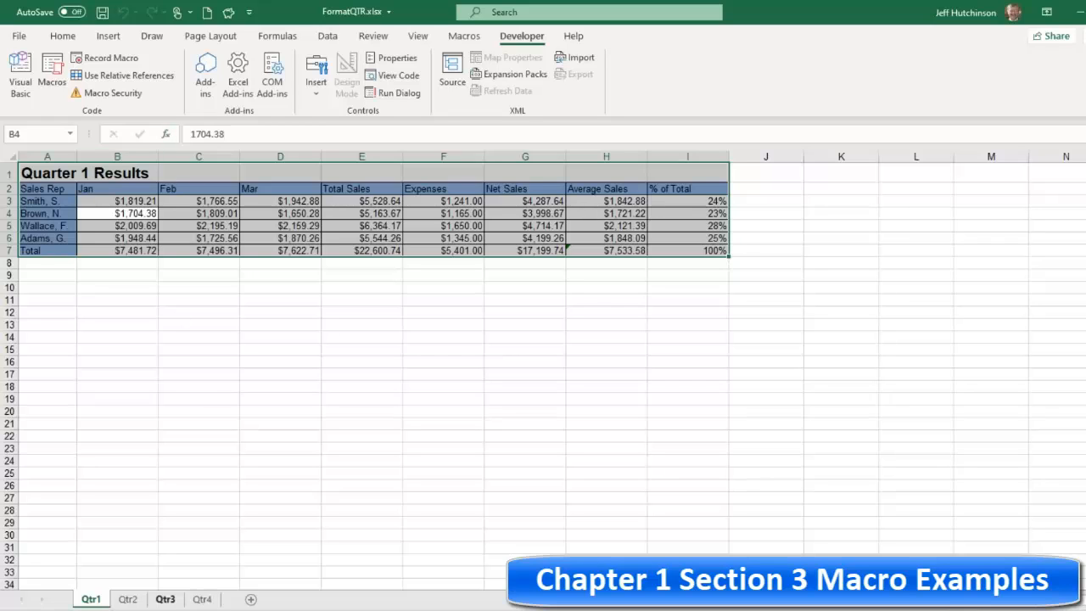
On the Qtr4 sheet, clear all formats from the range A1:J12 and deselect it by moving to the empty cell D11.
{"action": "left_click", "coordinate": [202, 599]}
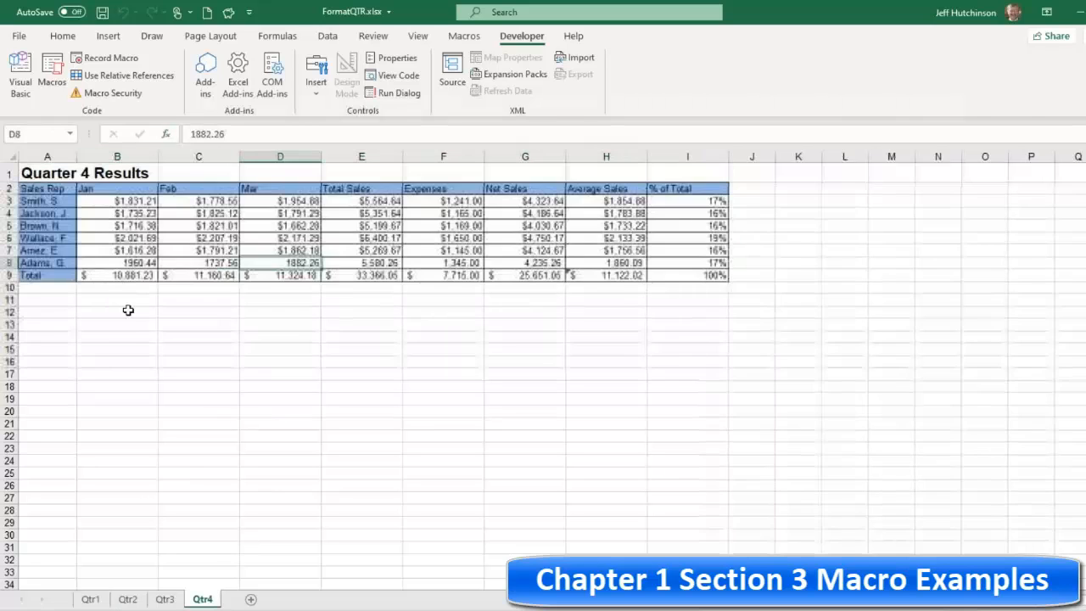
{"action": "left_click", "coordinate": [25, 174]}
{"action": "mouse_move", "coordinate": [126, 189]}
{"action": "left_mouse_down"}
{"action": "mouse_move", "coordinate": [492, 283]}
{"action": "mouse_move", "coordinate": [768, 312]}
{"action": "left_mouse_up"}
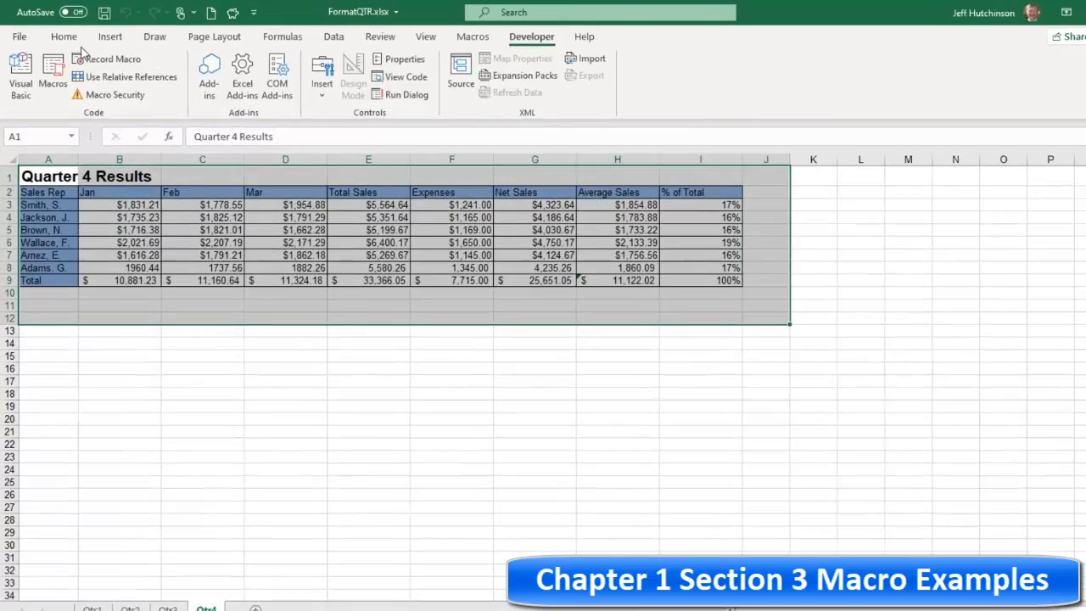
{"action": "left_click", "coordinate": [62, 36]}
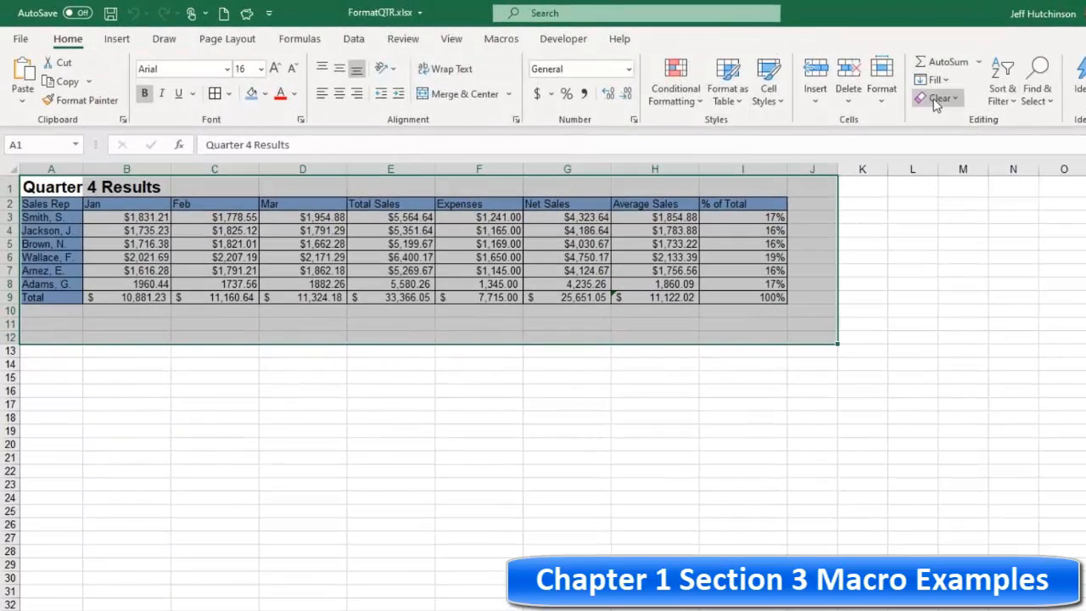
{"action": "left_click", "coordinate": [939, 98]}
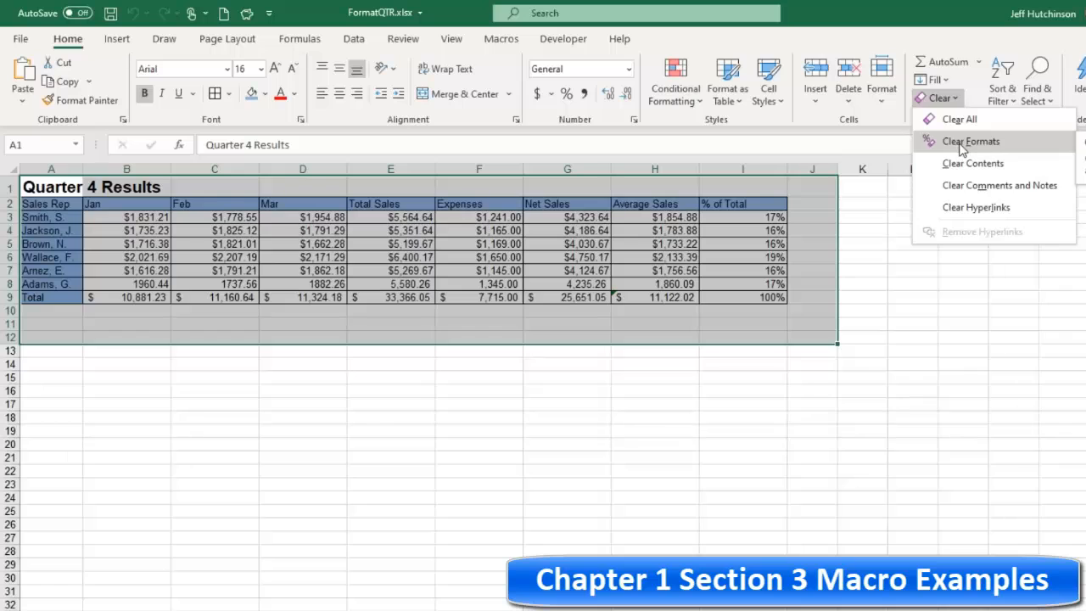
{"action": "left_click", "coordinate": [959, 144]}
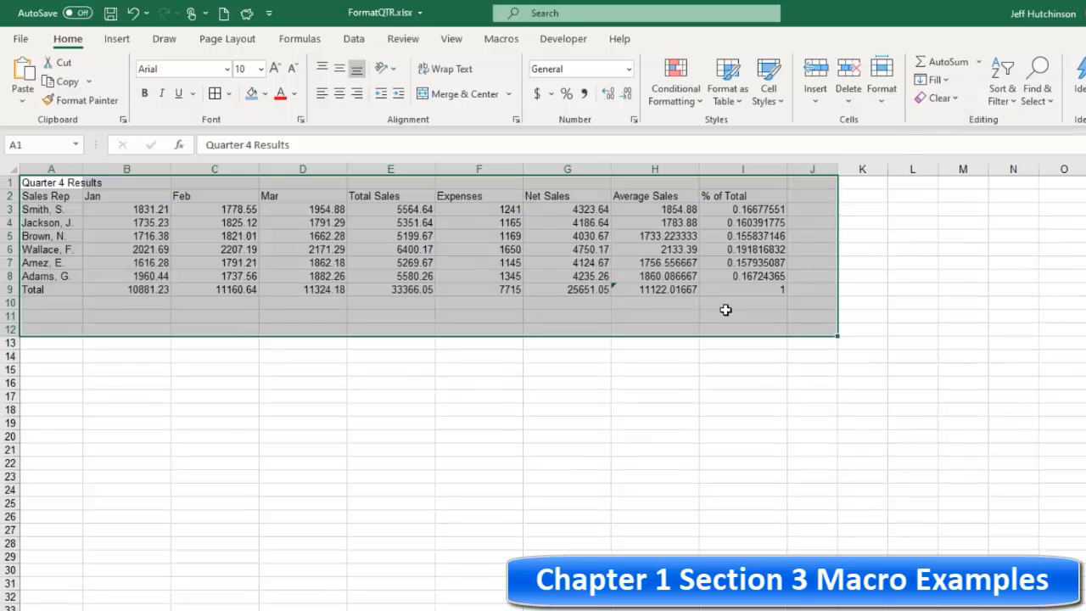
{"action": "left_click", "coordinate": [588, 345]}
{"action": "left_click", "coordinate": [314, 316]}
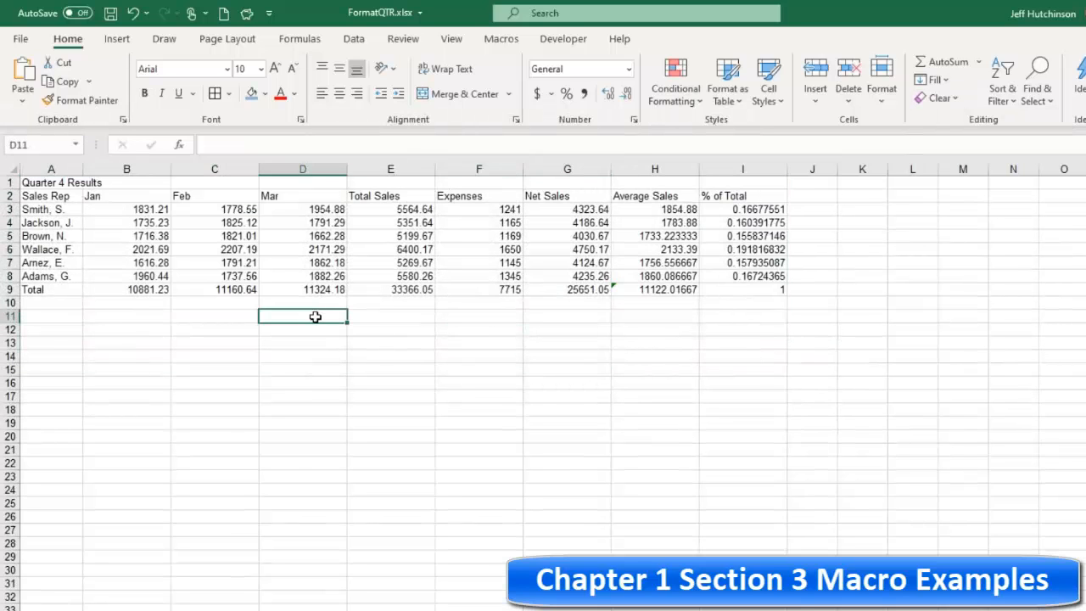
Open the code of Module3 in PERSONAL.XLSB in the Visual Basic editor and move the editor aside to uncover the worksheet.
{"action": "left_click", "coordinate": [553, 46]}
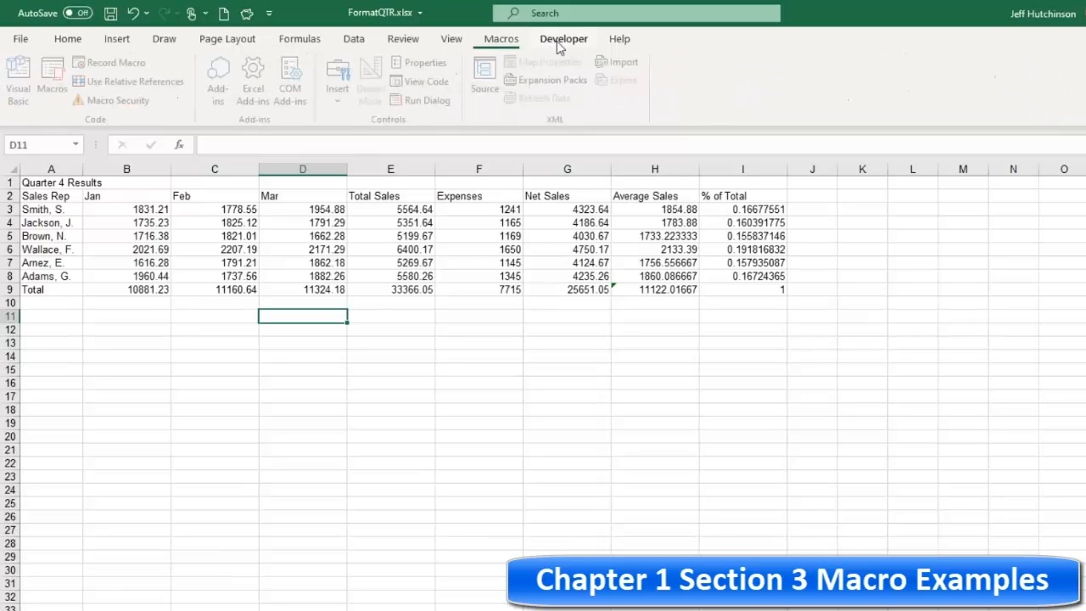
{"action": "left_click", "coordinate": [18, 78]}
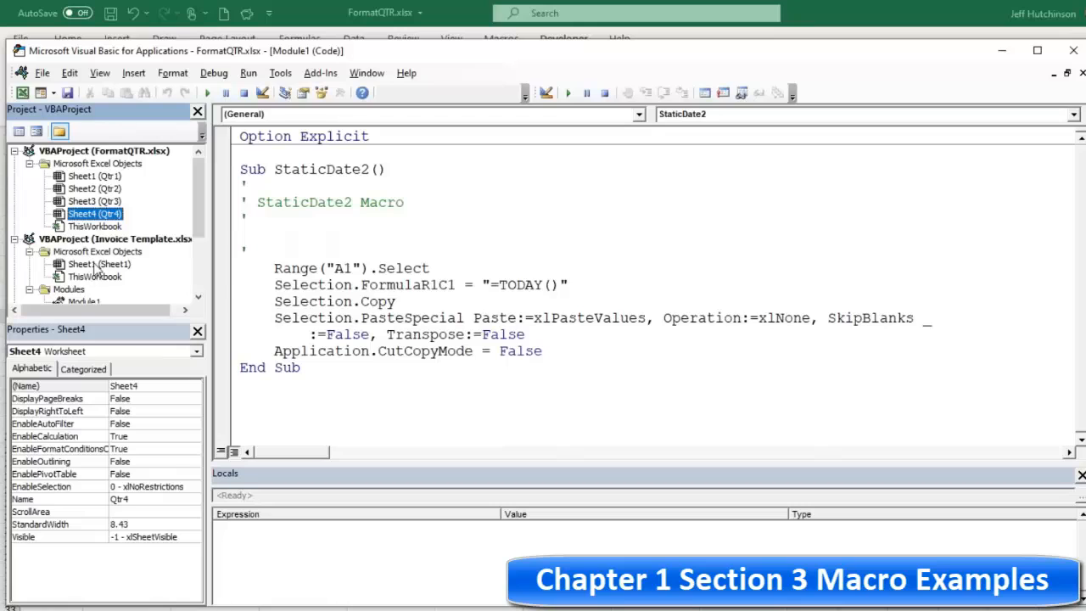
{"action": "scroll", "coordinate": [98, 255], "scroll_direction": "down", "scroll_amount": 3}
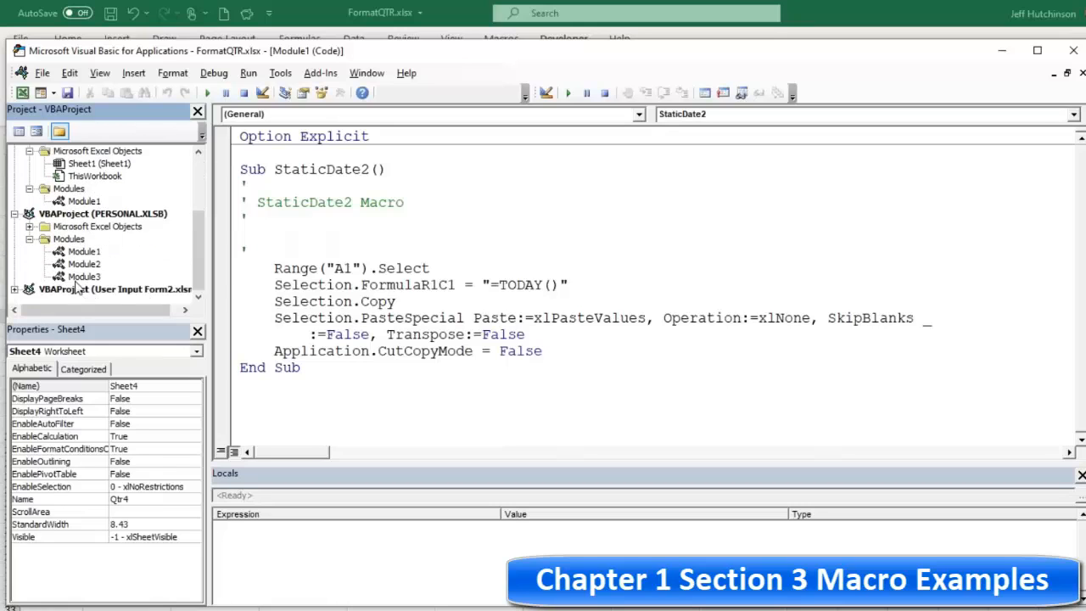
{"action": "double_click", "coordinate": [77, 276]}
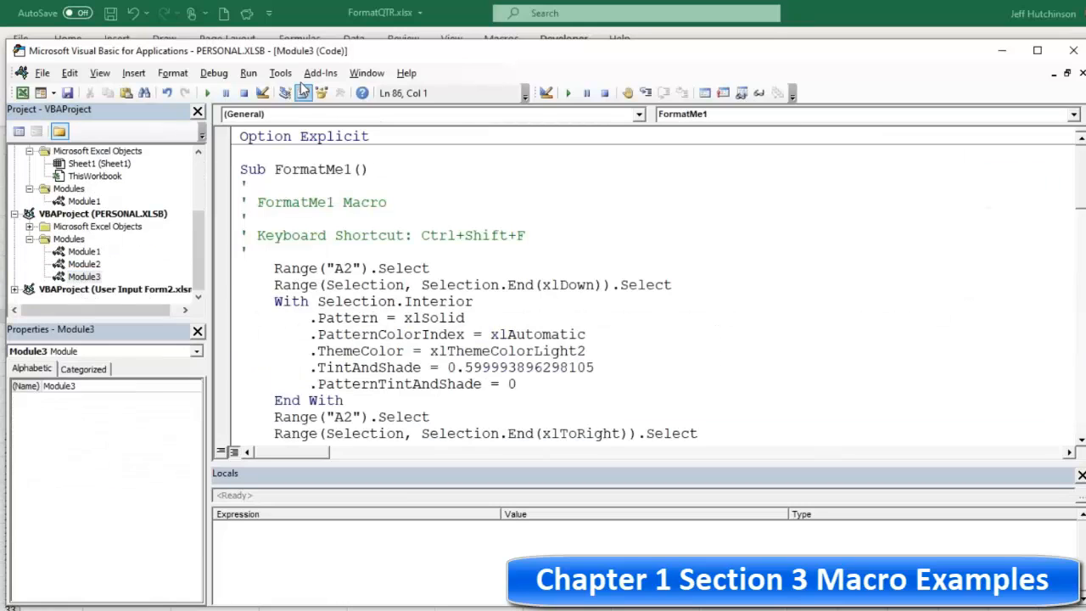
{"action": "left_click_drag", "start_coordinate": [348, 53], "coordinate": [686, 70]}
Read through the recorded FormatMe1 code from its header comments to the column width settings, then return to its beginning.
{"action": "left_click", "coordinate": [656, 242]}
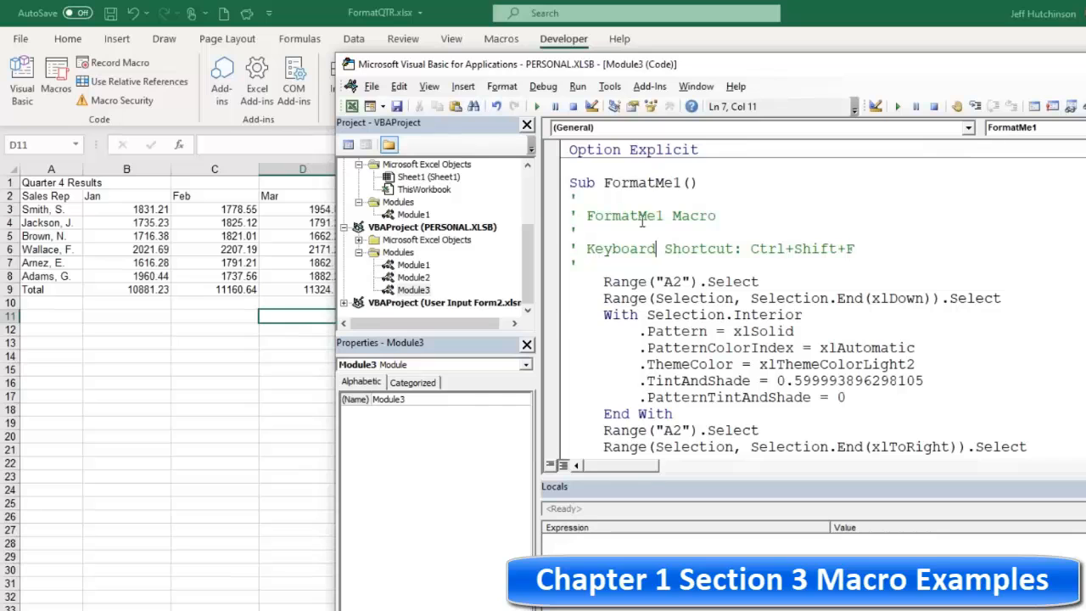
{"action": "left_click_drag", "start_coordinate": [604, 217], "coordinate": [723, 222]}
{"action": "left_click", "coordinate": [707, 293]}
{"action": "scroll", "coordinate": [678, 288], "scroll_direction": "down", "scroll_amount": 4}
{"action": "scroll", "coordinate": [681, 288], "scroll_direction": "down", "scroll_amount": 13}
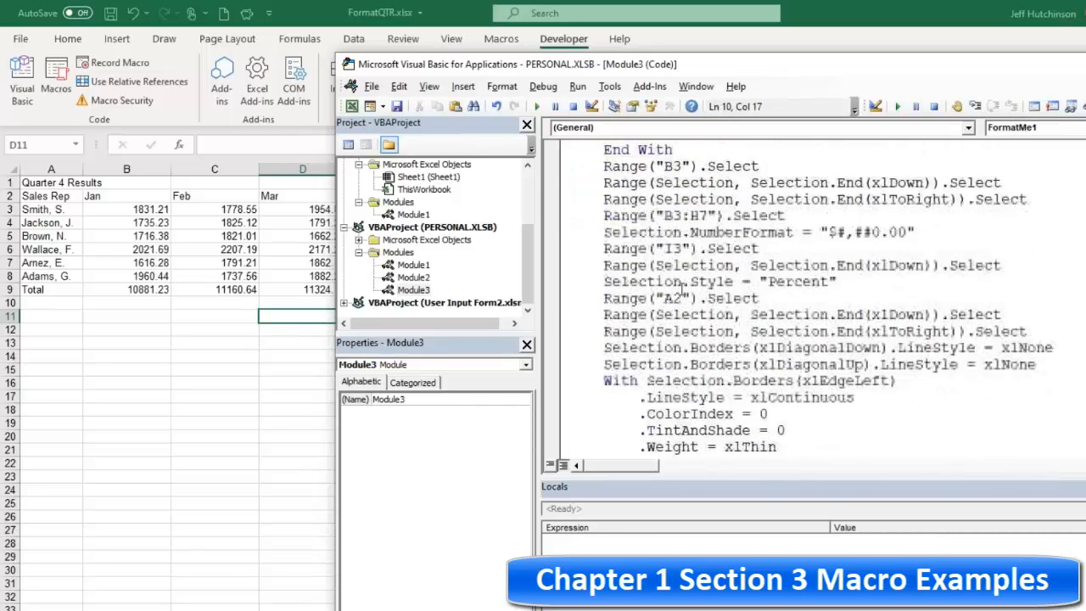
{"action": "scroll", "coordinate": [681, 290], "scroll_direction": "down", "scroll_amount": 5}
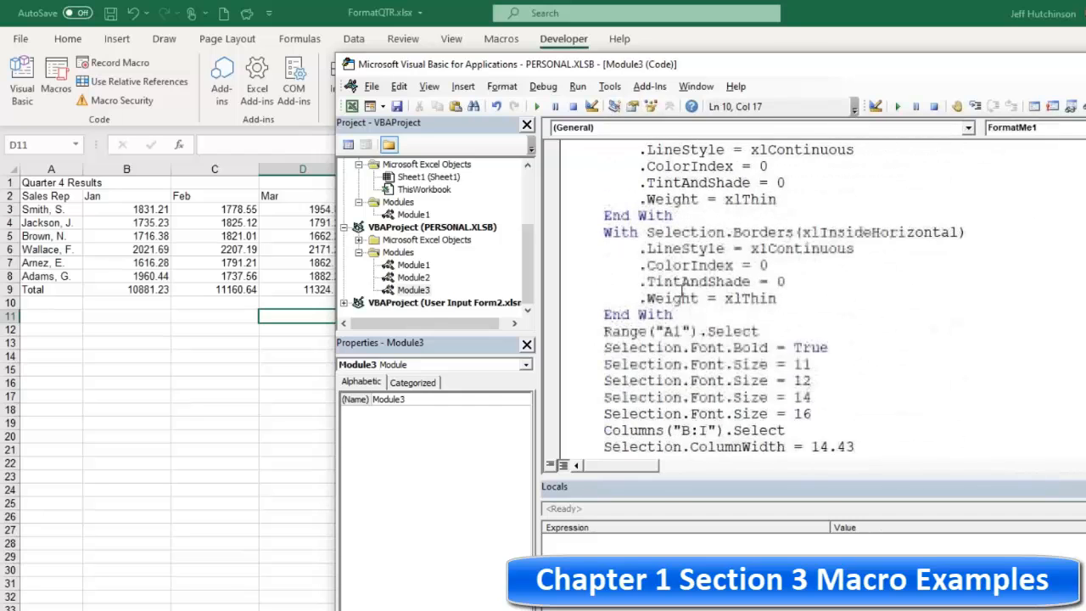
{"action": "scroll", "coordinate": [681, 289], "scroll_direction": "up", "scroll_amount": 9}
{"action": "scroll", "coordinate": [681, 290], "scroll_direction": "up", "scroll_amount": 14}
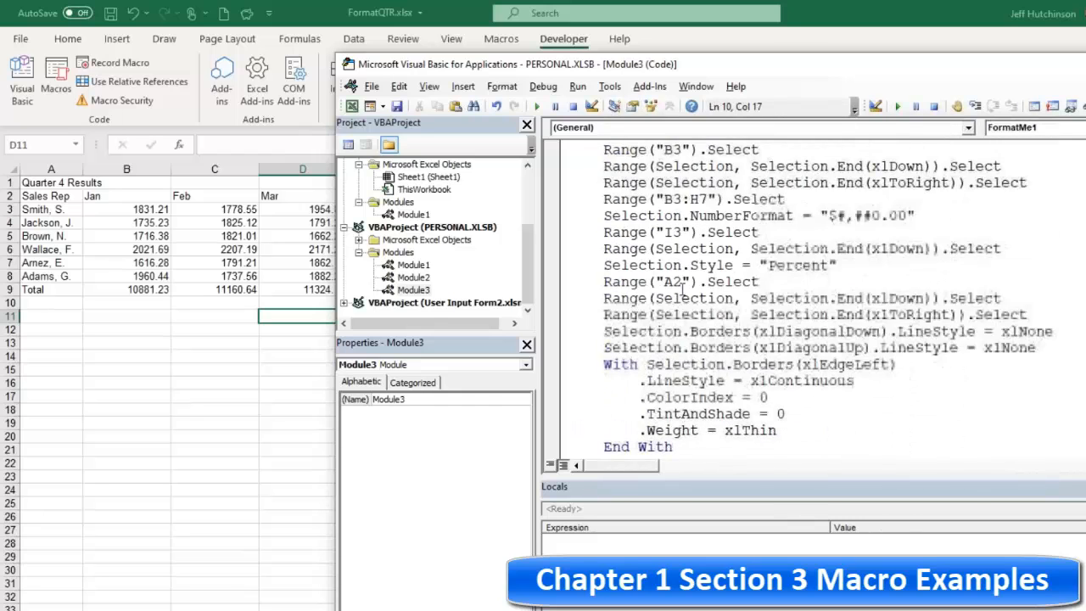
{"action": "scroll", "coordinate": [679, 290], "scroll_direction": "down", "scroll_amount": 2}
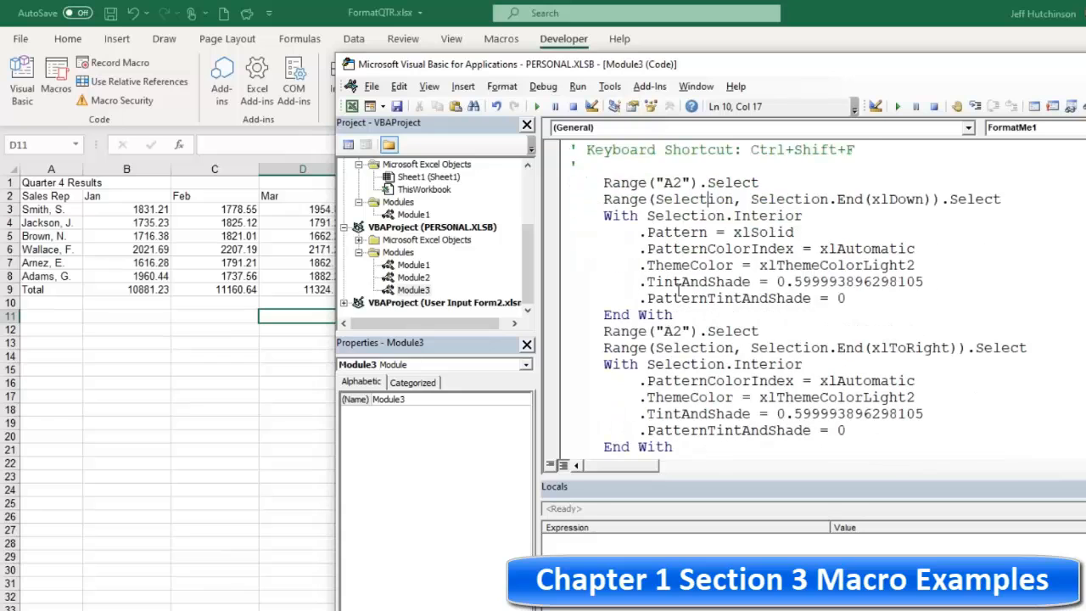
{"action": "scroll", "coordinate": [679, 290], "scroll_direction": "down", "scroll_amount": 1}
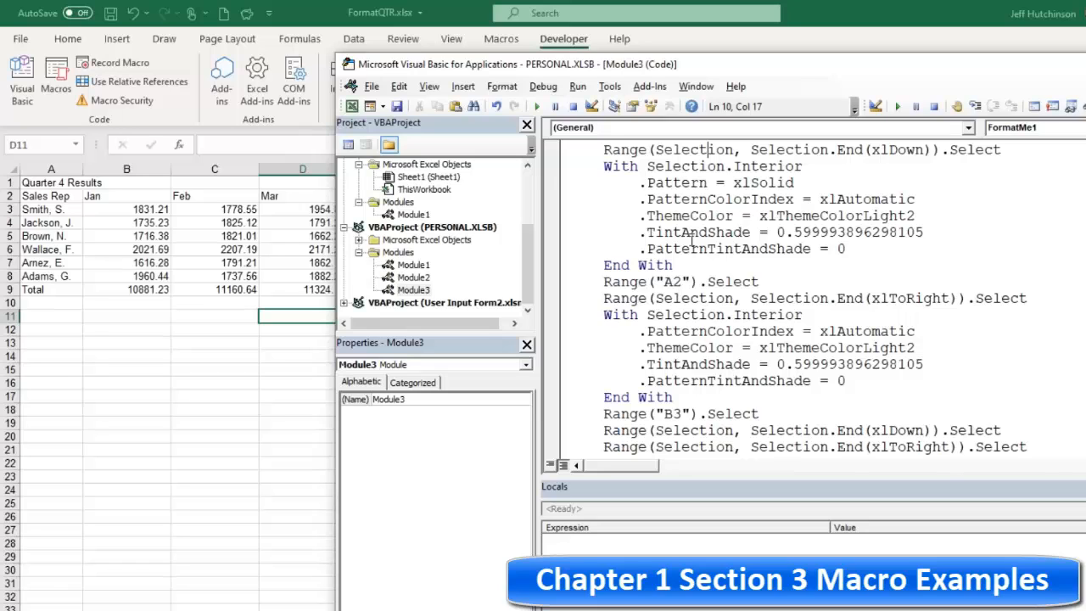
{"action": "scroll", "coordinate": [668, 197], "scroll_direction": "up", "scroll_amount": 3}
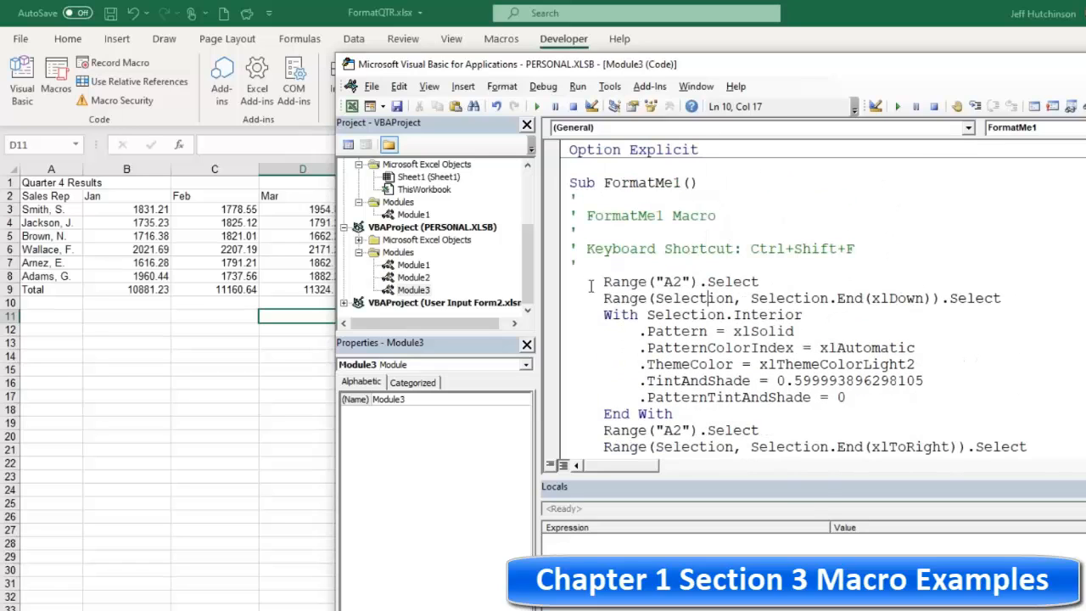
Examine the Range("A2").Select line and the End(xlDown) part of the selection line that follows it in FormatMe1.
{"action": "left_click_drag", "start_coordinate": [599, 282], "coordinate": [799, 279]}
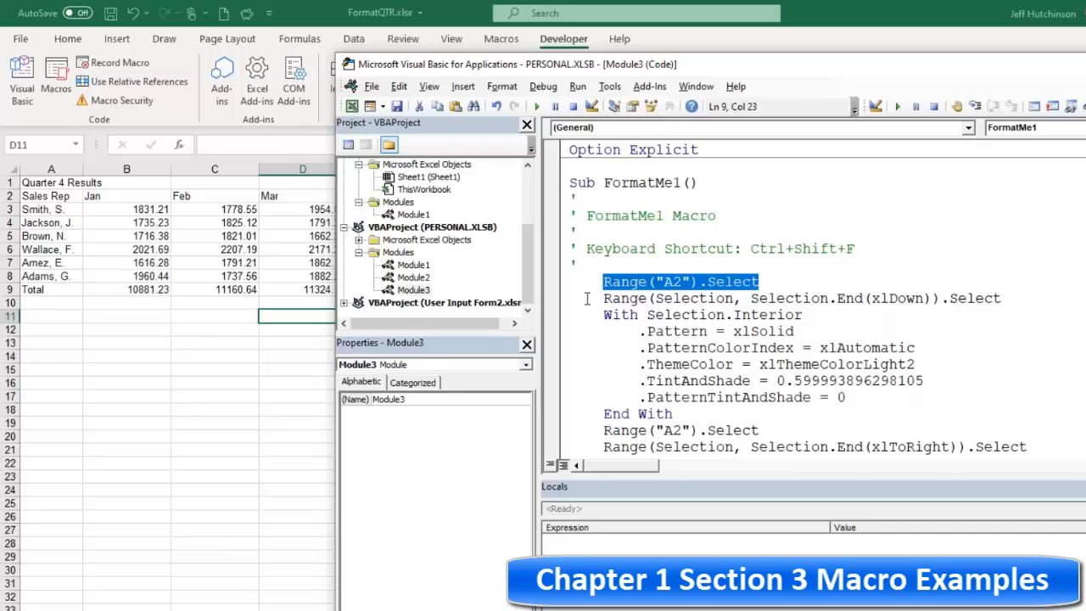
{"action": "left_click_drag", "start_coordinate": [586, 298], "coordinate": [620, 298]}
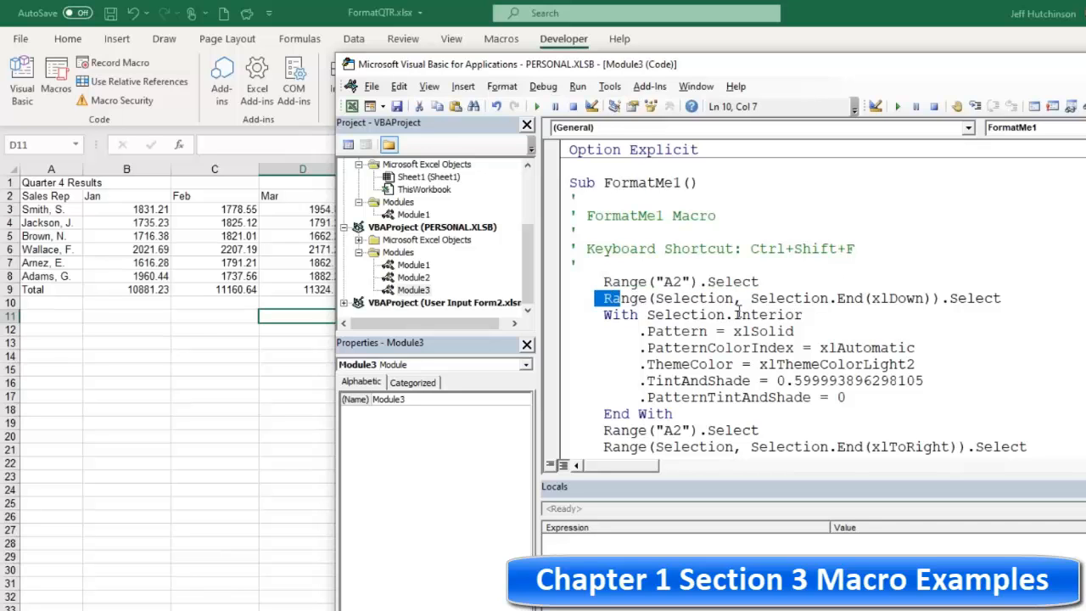
{"action": "scroll", "coordinate": [736, 310], "scroll_direction": "down", "scroll_amount": 5}
{"action": "scroll", "coordinate": [735, 308], "scroll_direction": "up", "scroll_amount": 5}
{"action": "left_click", "coordinate": [778, 297]}
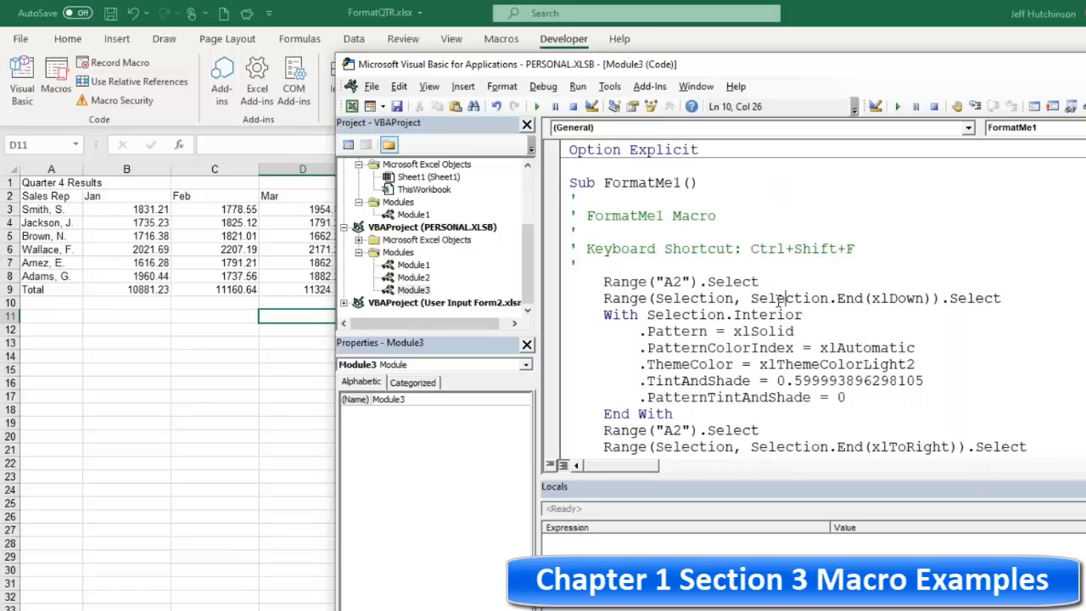
{"action": "left_click_drag", "start_coordinate": [750, 298], "coordinate": [924, 298]}
{"action": "left_click", "coordinate": [849, 298]}
{"action": "left_click_drag", "start_coordinate": [828, 297], "coordinate": [923, 298]}
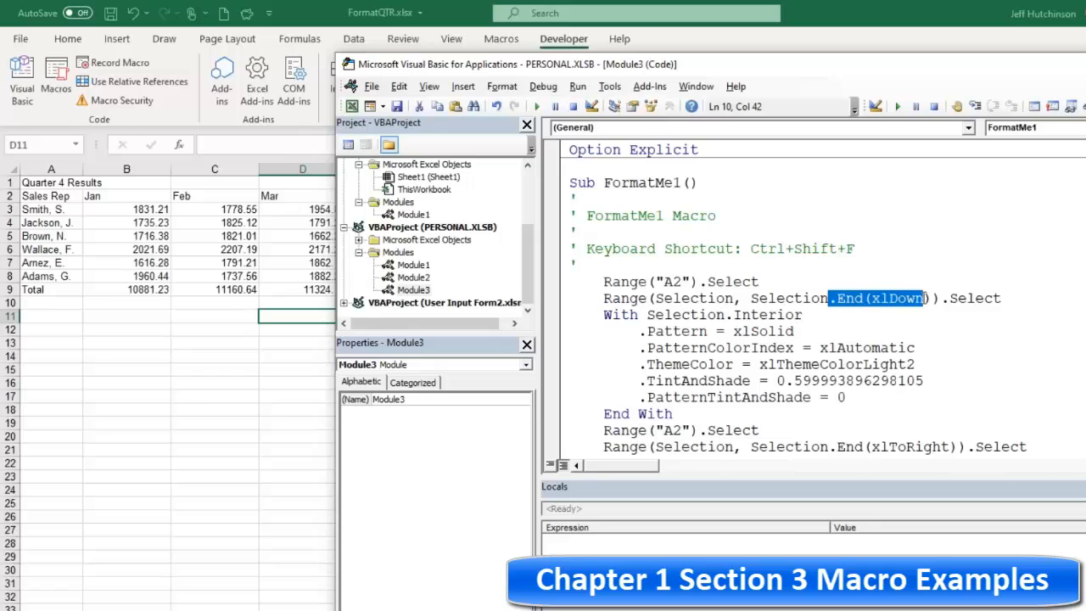
Review the remaining FormatMe1 code down to End Sub, including its fixed B3:H7 selection, and return to the Qtr1 sheet.
{"action": "left_click", "coordinate": [697, 248]}
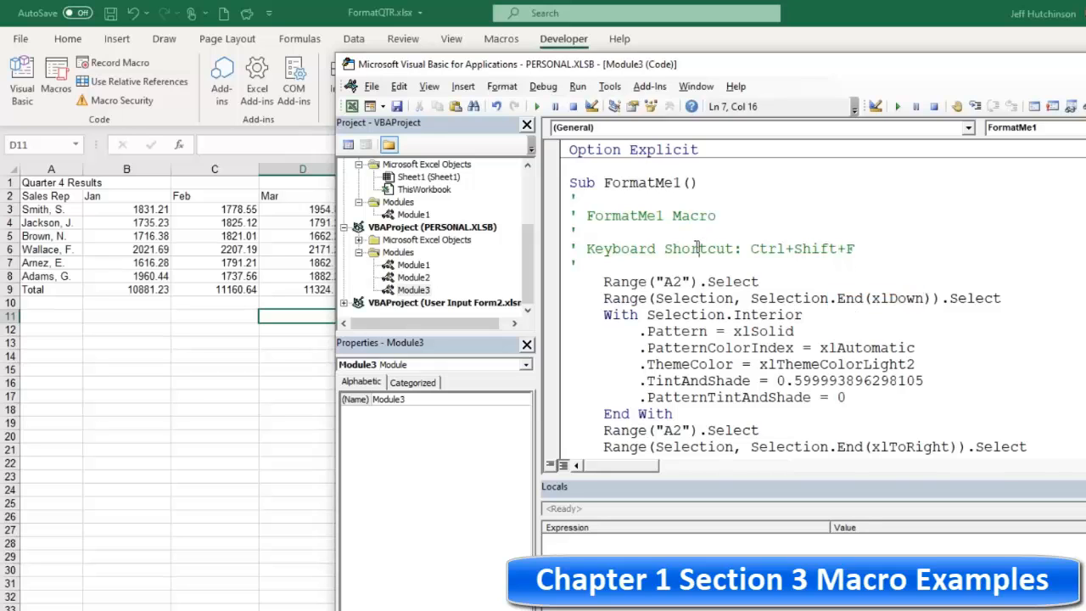
{"action": "left_click", "coordinate": [697, 261]}
{"action": "scroll", "coordinate": [697, 263], "scroll_direction": "down", "scroll_amount": 10}
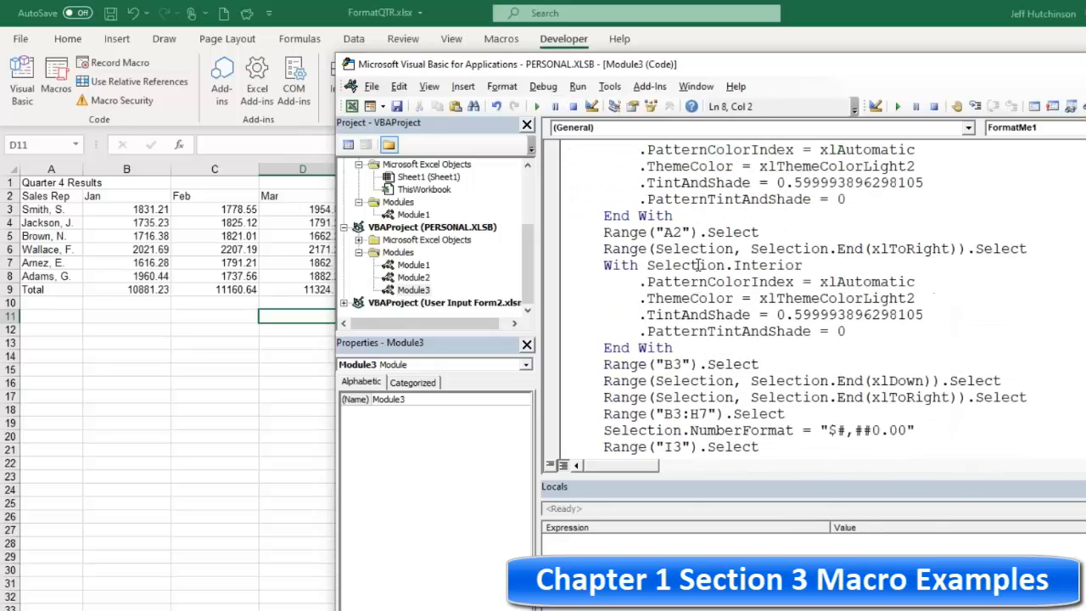
{"action": "scroll", "coordinate": [697, 266], "scroll_direction": "down", "scroll_amount": 12}
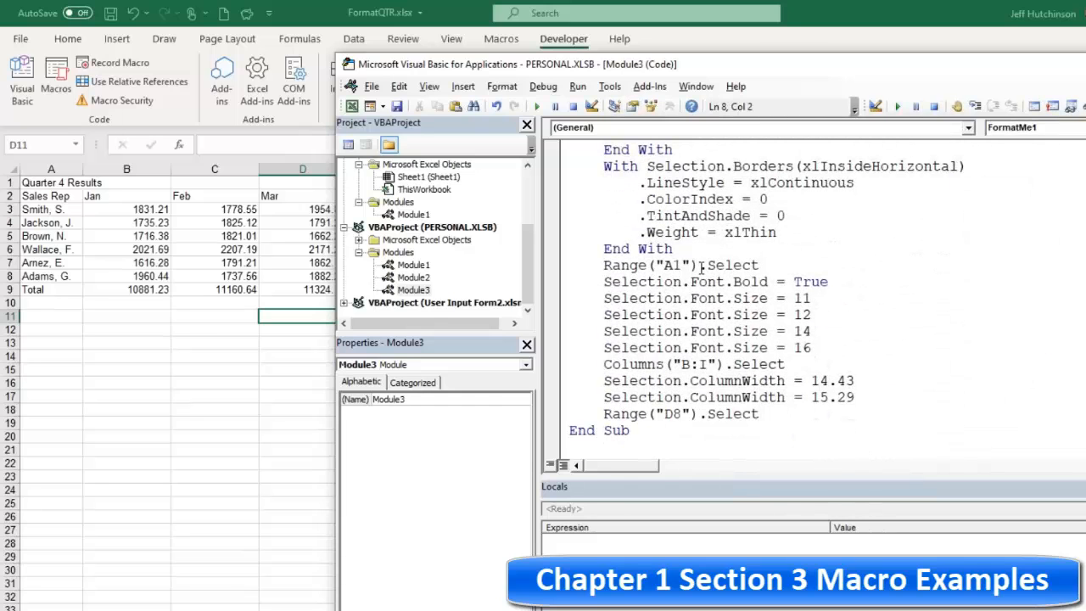
{"action": "scroll", "coordinate": [701, 265], "scroll_direction": "up", "scroll_amount": 13}
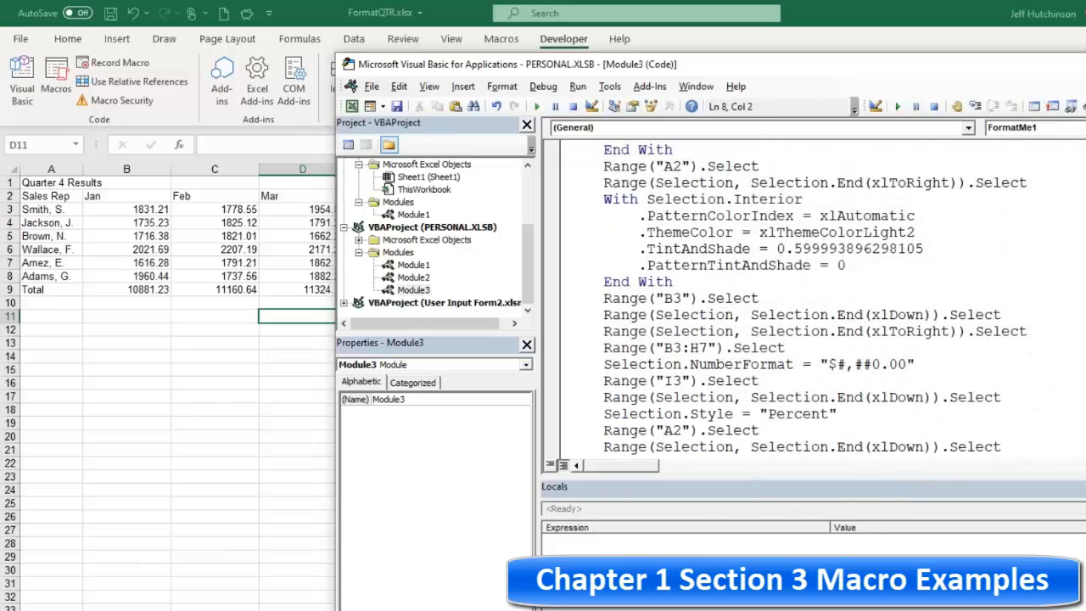
{"action": "key", "text": "alt+q"}
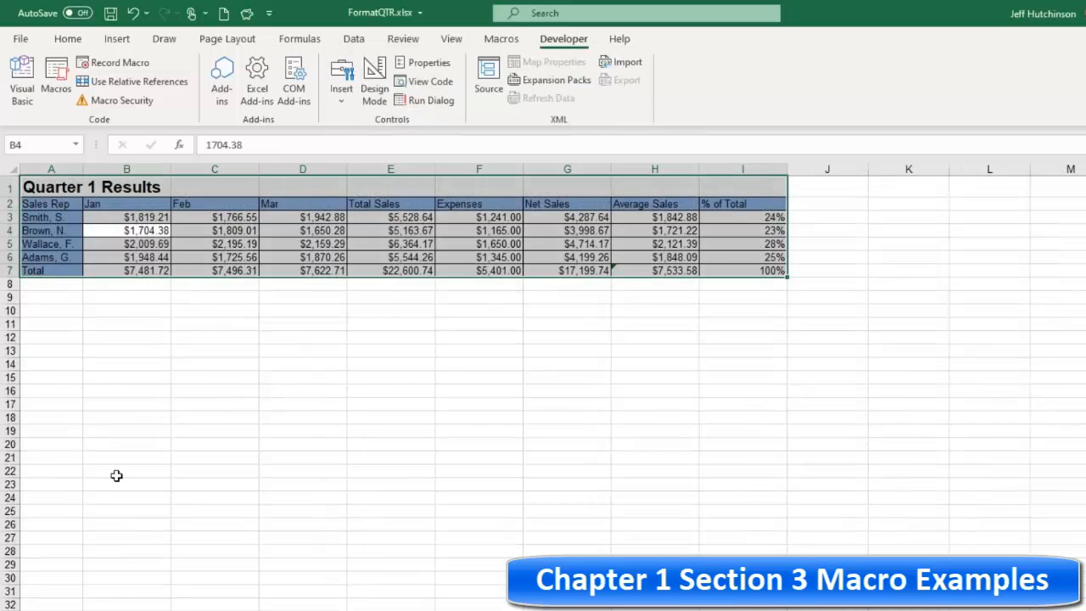
Compare selecting A2:A7 on Qtr1 as a fixed range with extending from the Sales Rep header to the last filled row.
{"action": "left_click", "coordinate": [123, 458]}
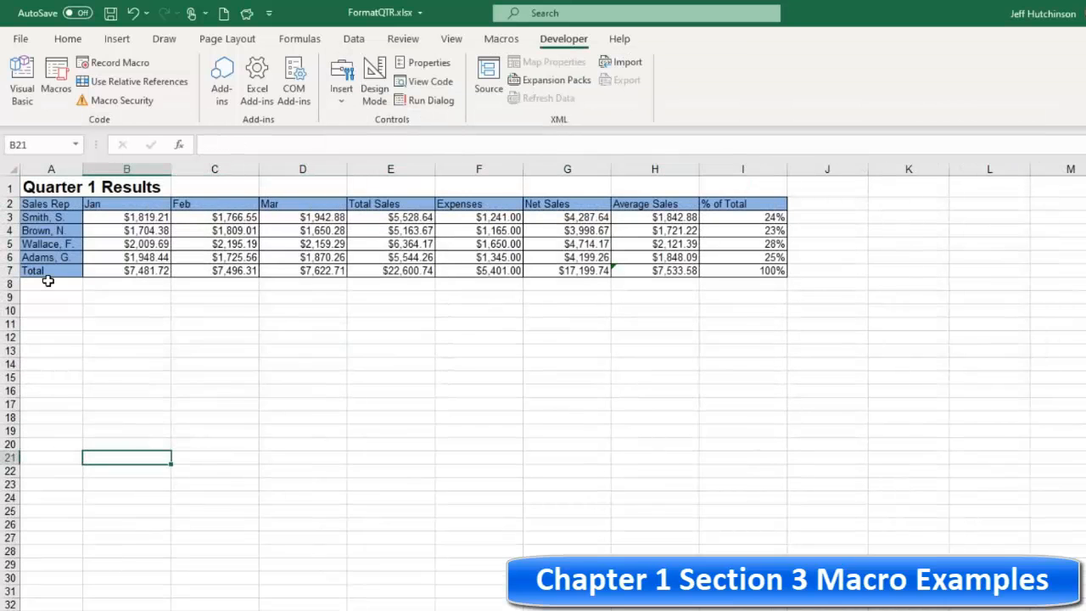
{"action": "left_click_drag", "start_coordinate": [43, 206], "coordinate": [61, 266]}
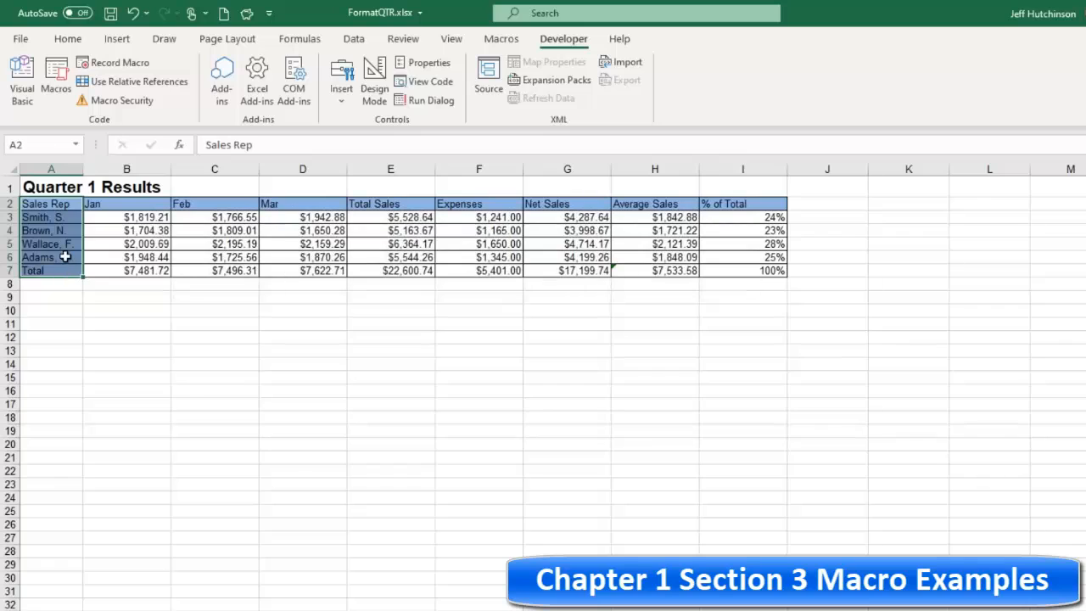
{"action": "left_click", "coordinate": [67, 204]}
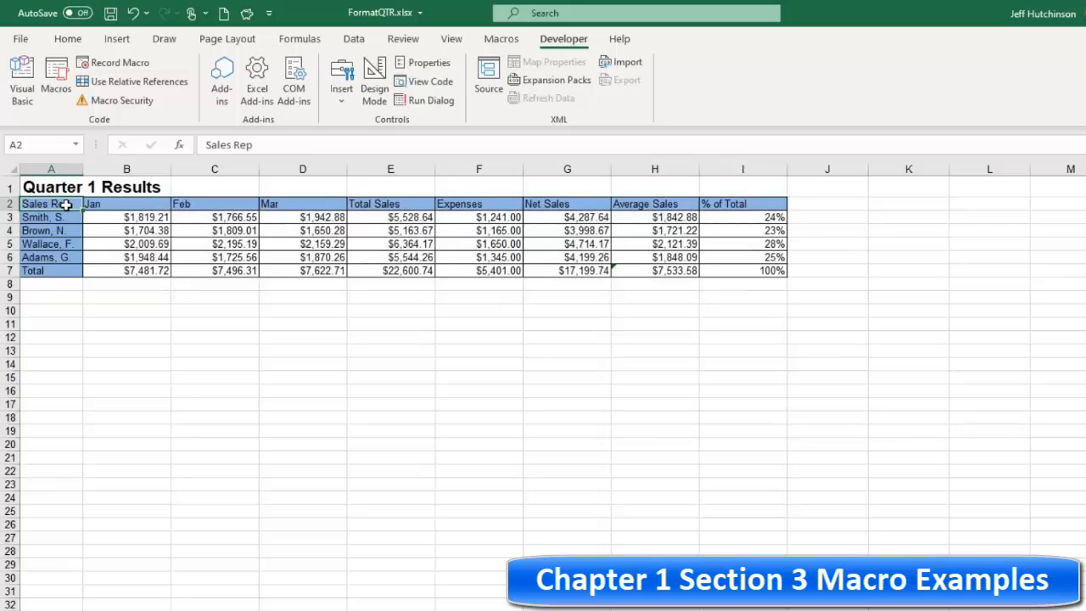
{"action": "key", "text": "ctrl+shift+Down"}
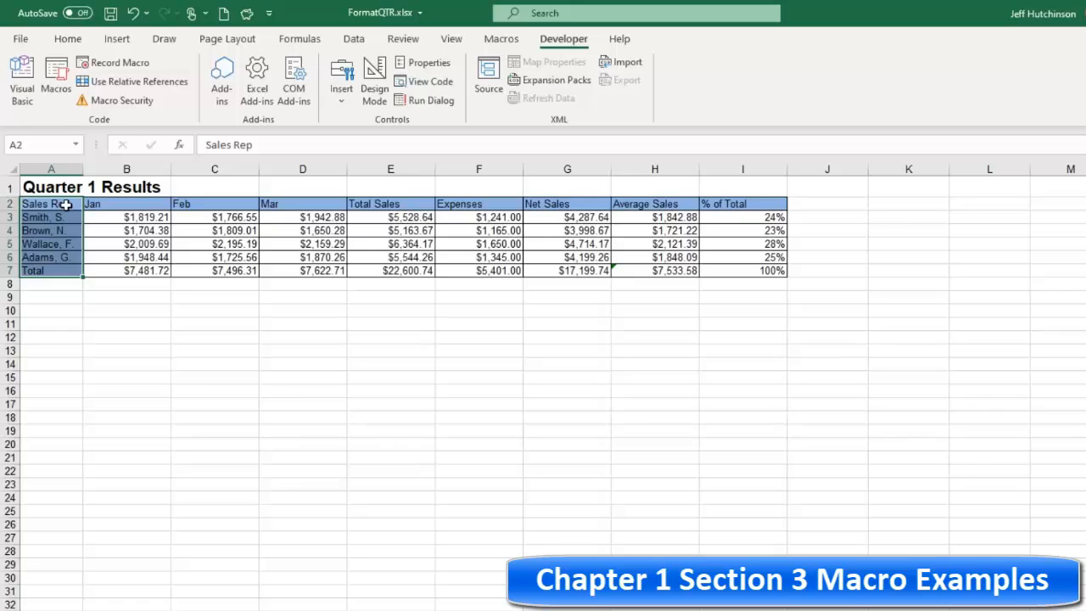
Select A2:A7 on Qtr1 as a fixed range, then select A2:A6 on Qtr3 to compare how such ranges fit each table.
{"action": "left_click", "coordinate": [45, 203]}
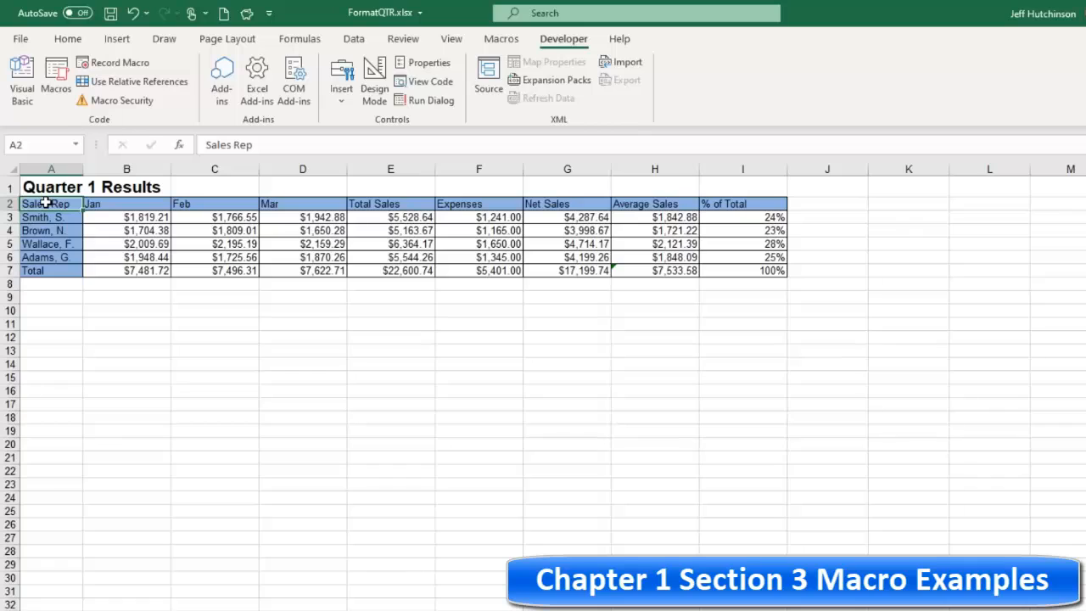
{"action": "left_click_drag", "start_coordinate": [44, 204], "coordinate": [53, 270]}
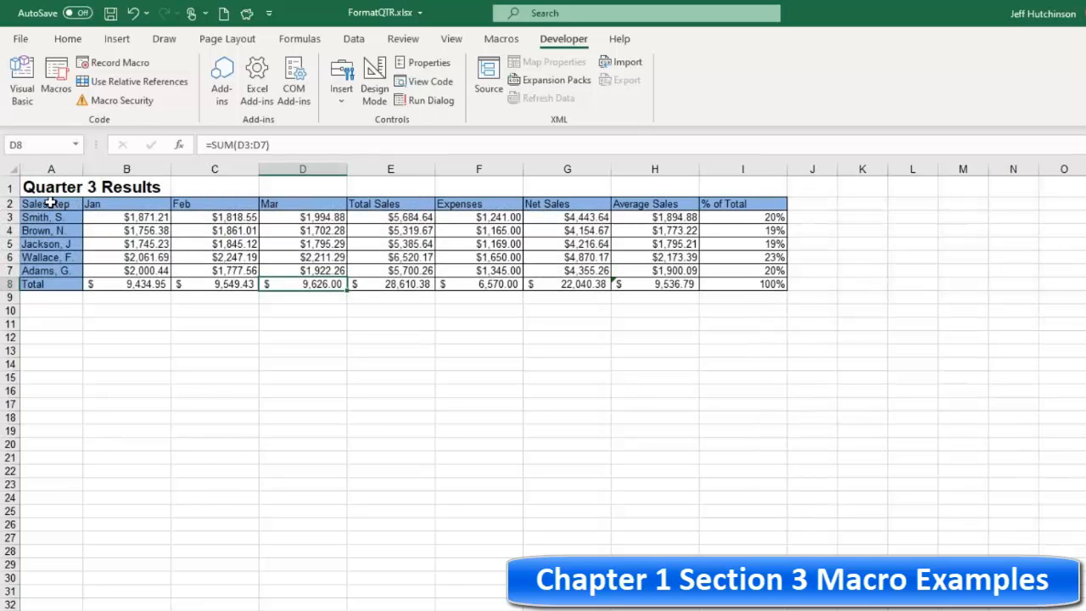
{"action": "left_click_drag", "start_coordinate": [51, 201], "coordinate": [51, 257]}
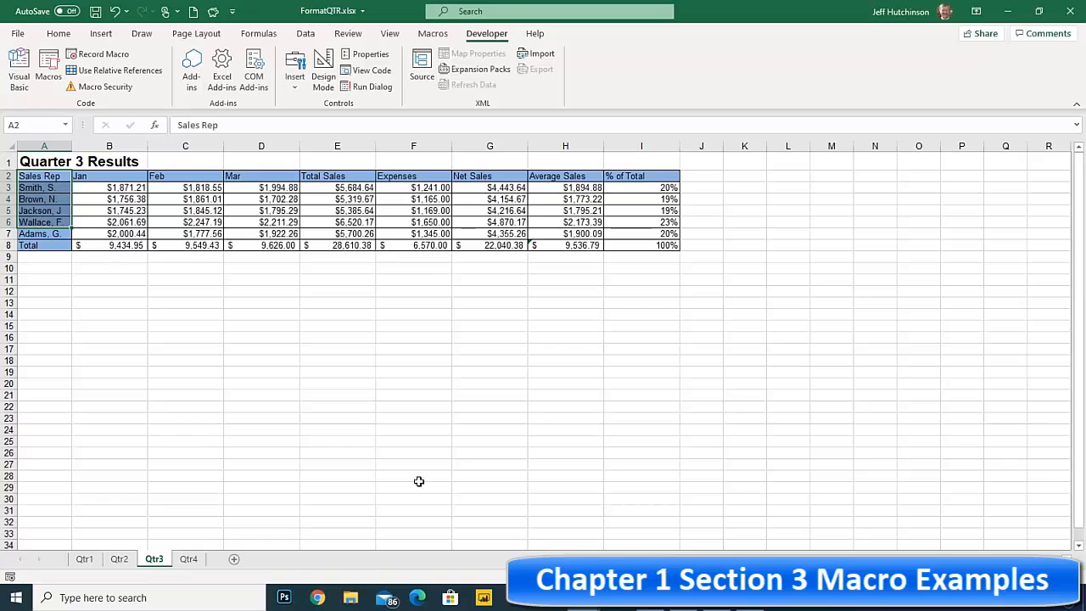
Compare the formatted tables on the Qtr1, Qtr2 and Qtr3 sheets, finishing on Qtr1.
{"action": "left_click", "coordinate": [85, 559]}
{"action": "left_click", "coordinate": [118, 559]}
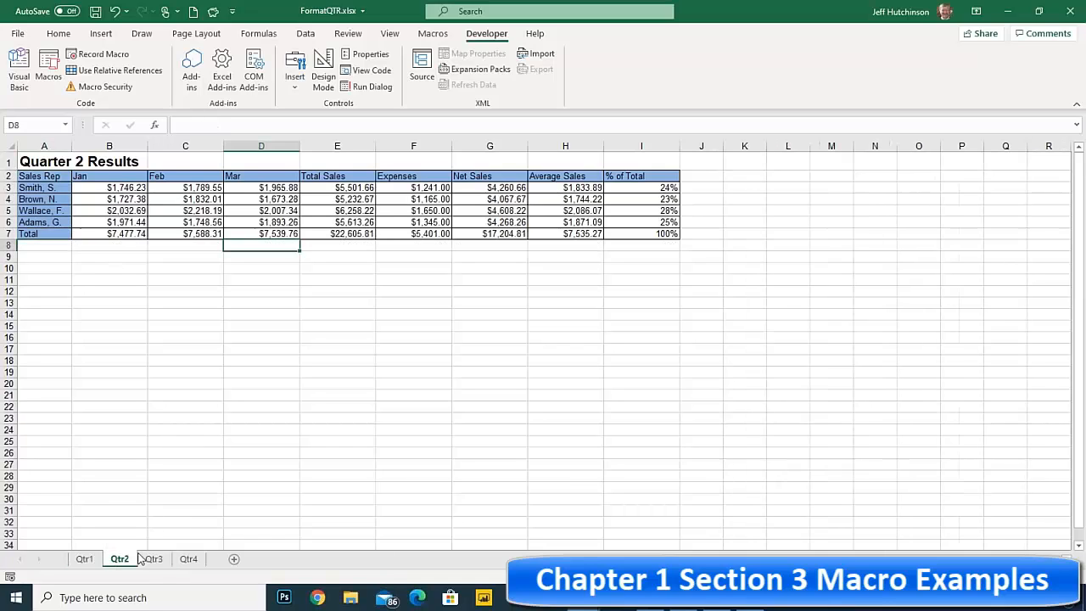
{"action": "left_click", "coordinate": [153, 559]}
{"action": "left_click", "coordinate": [84, 559]}
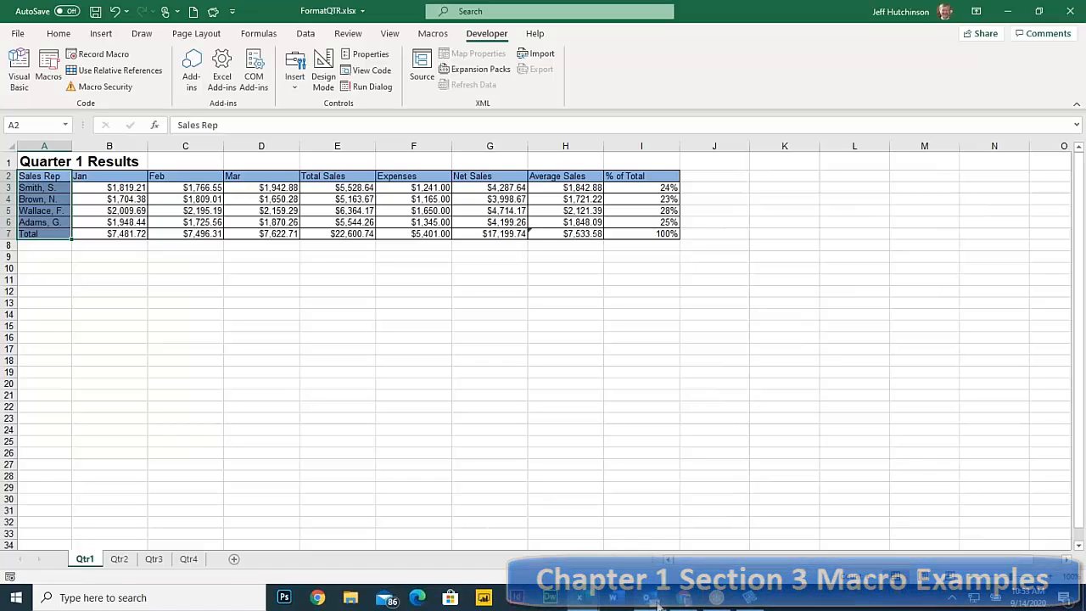
Switch to Chrome and look through the Chapter 1 macro exercises in the Visual Basic For Excel PDF, down to the quarterly formatting exercise on page 15.
{"action": "left_click", "coordinate": [586, 599]}
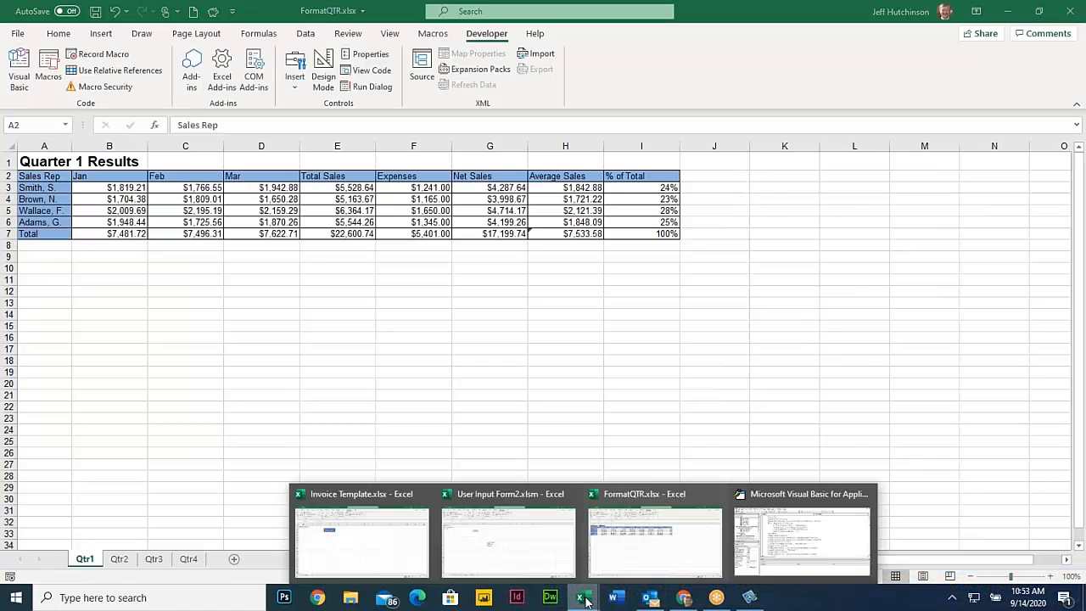
{"action": "left_click", "coordinate": [684, 597]}
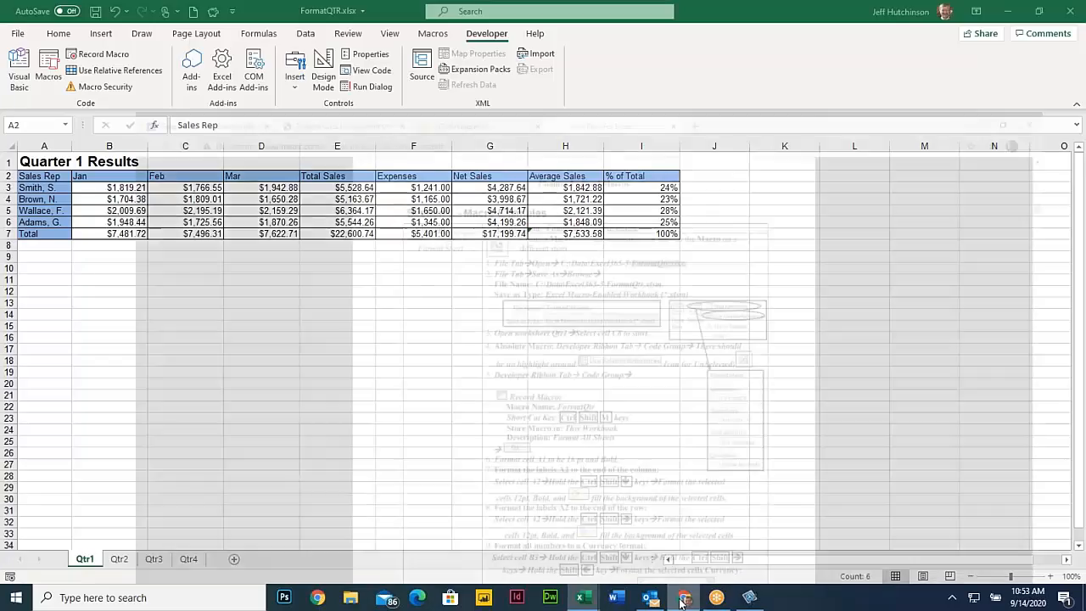
{"action": "scroll", "coordinate": [495, 330], "scroll_direction": "down", "scroll_amount": 3}
{"action": "scroll", "coordinate": [392, 79], "scroll_direction": "up", "scroll_amount": 6}
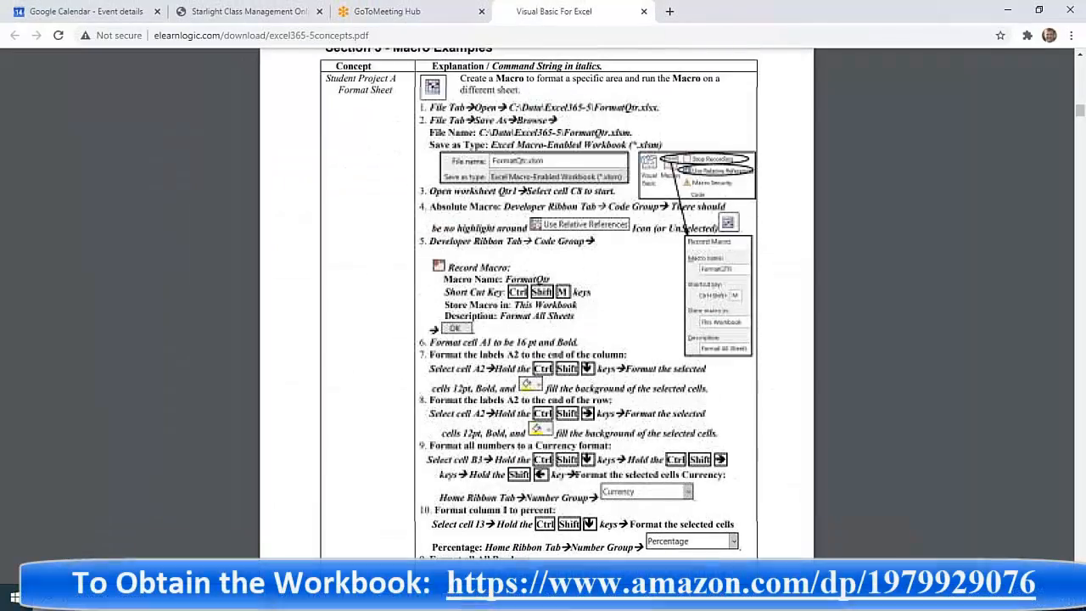
{"action": "scroll", "coordinate": [392, 79], "scroll_direction": "up", "scroll_amount": 20}
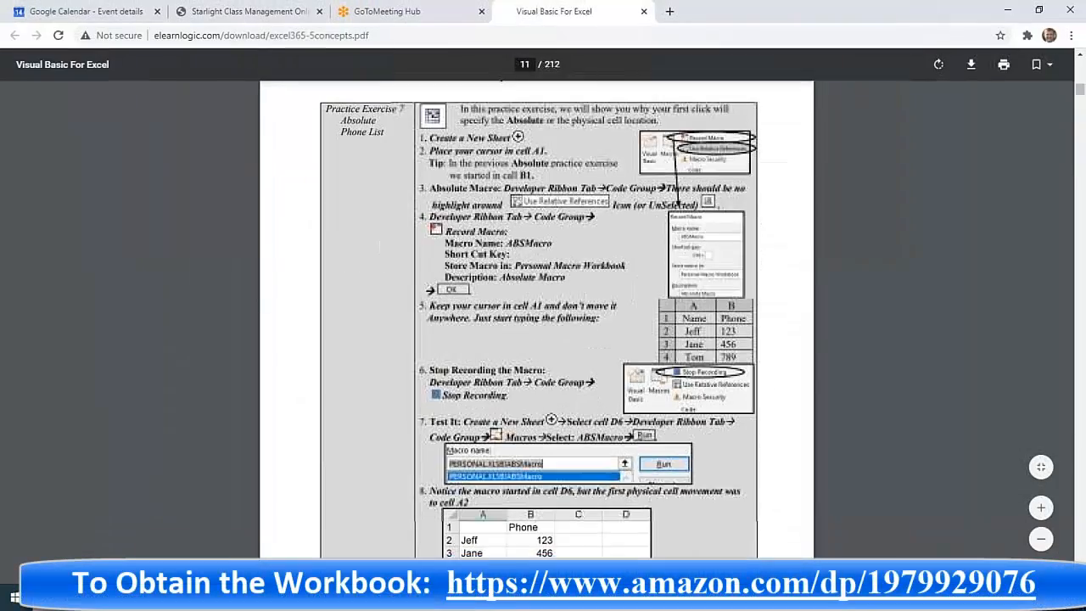
{"action": "scroll", "coordinate": [536, 319], "scroll_direction": "down", "scroll_amount": 12}
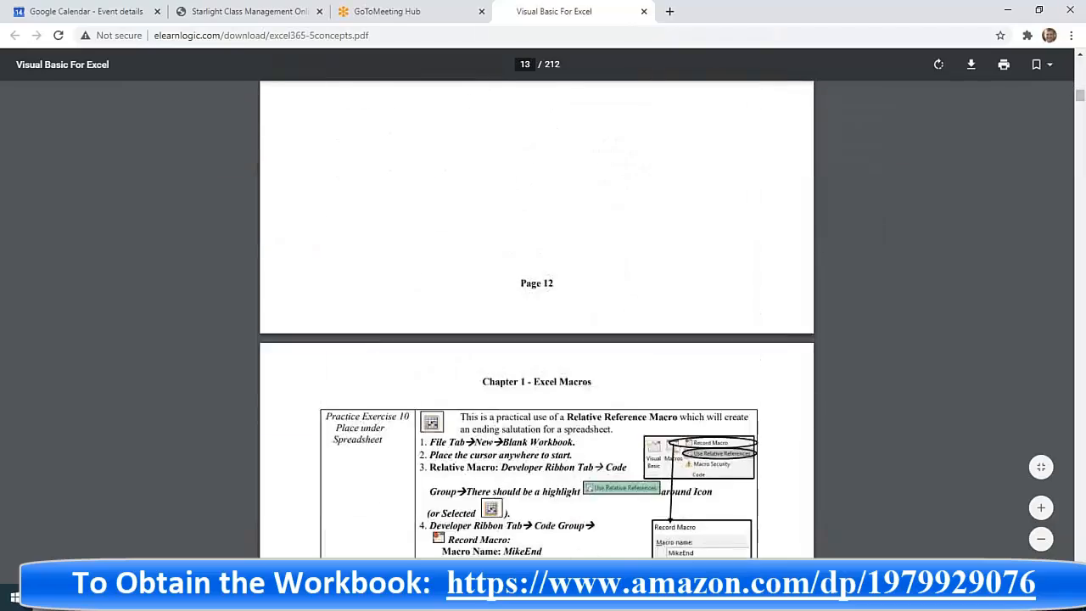
{"action": "scroll", "coordinate": [536, 319], "scroll_direction": "down", "scroll_amount": 8}
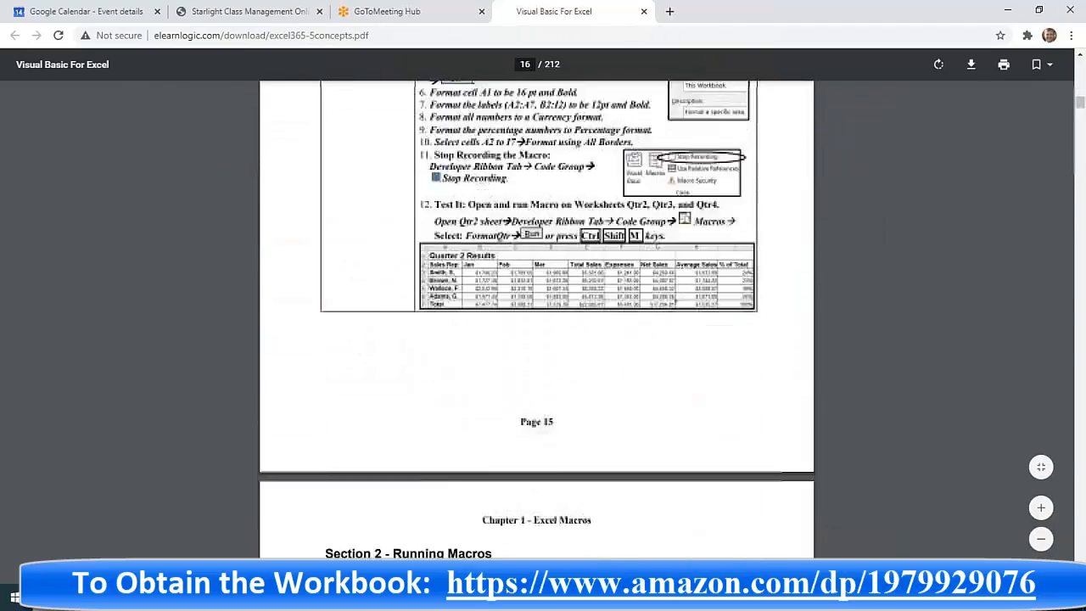